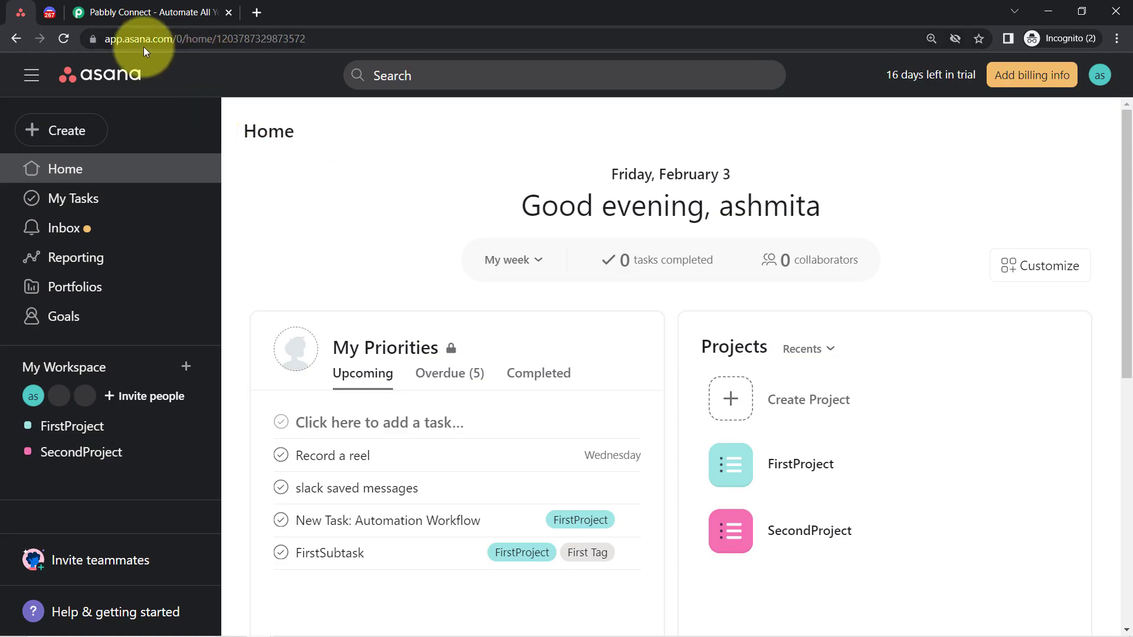
Look over the Asana home page and the Discord youtube channel, and switch to the Pabbly Connect website.
double_click(143, 47)
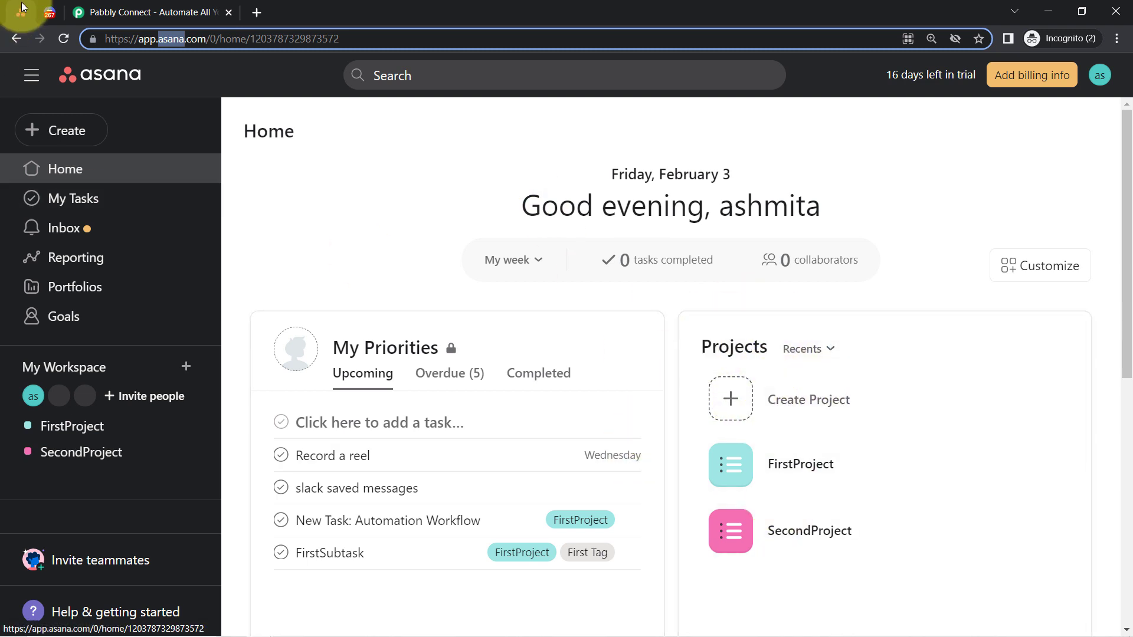
click(49, 12)
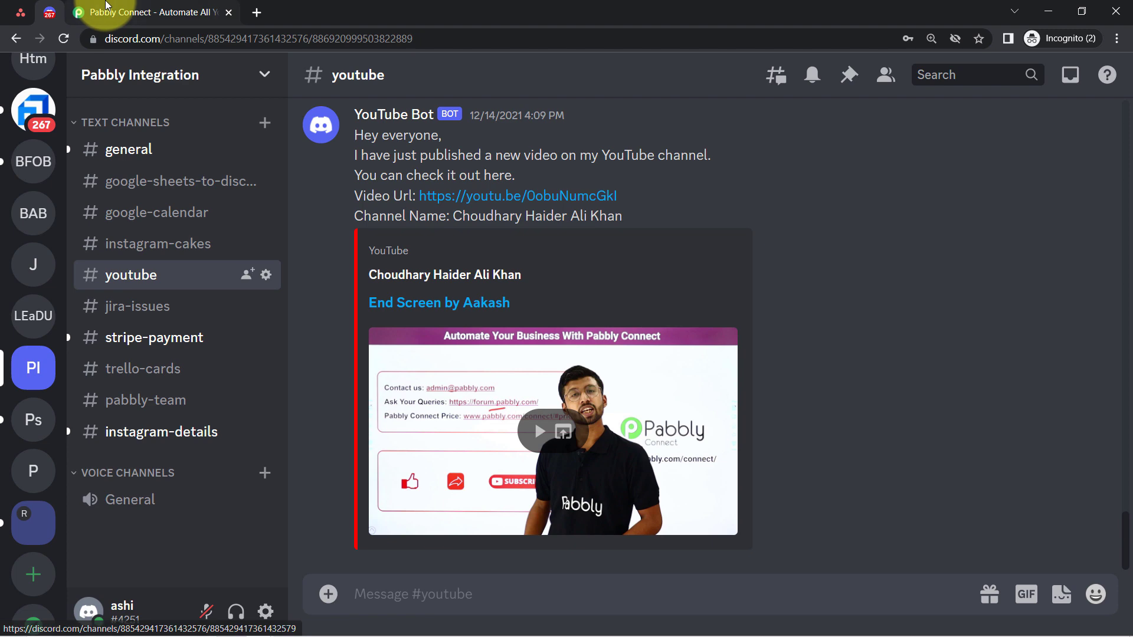
click(106, 12)
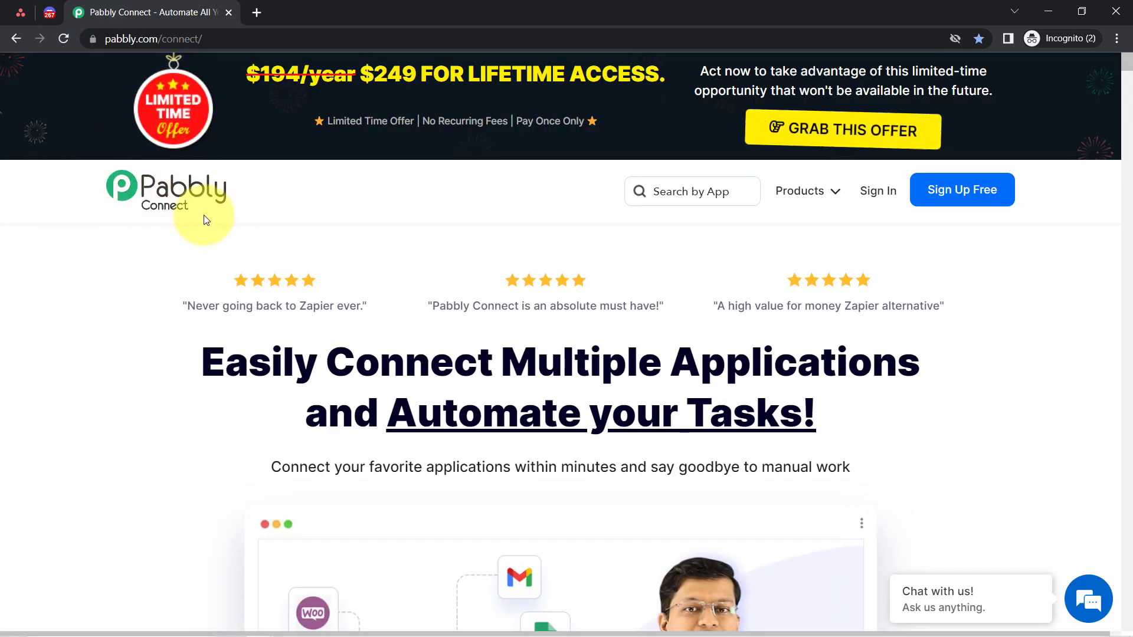
Dismiss the lifetime offer pop-up, sign in to Pabbly and access the Pabbly Connect dashboard.
drag(248, 360, 772, 405)
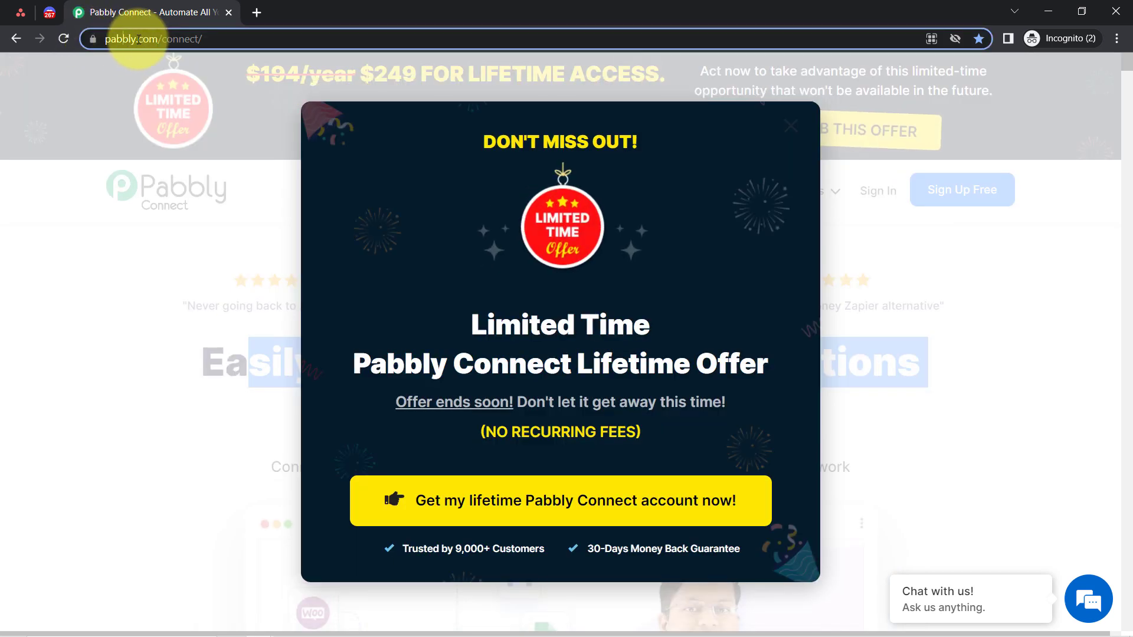
drag(121, 38, 638, 75)
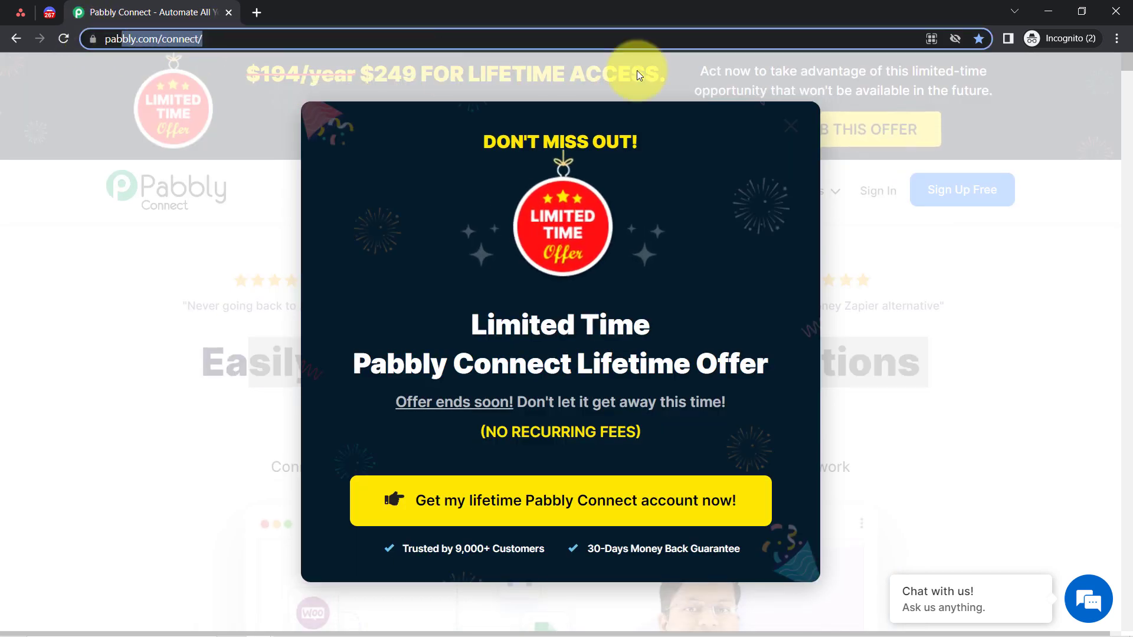
click(791, 126)
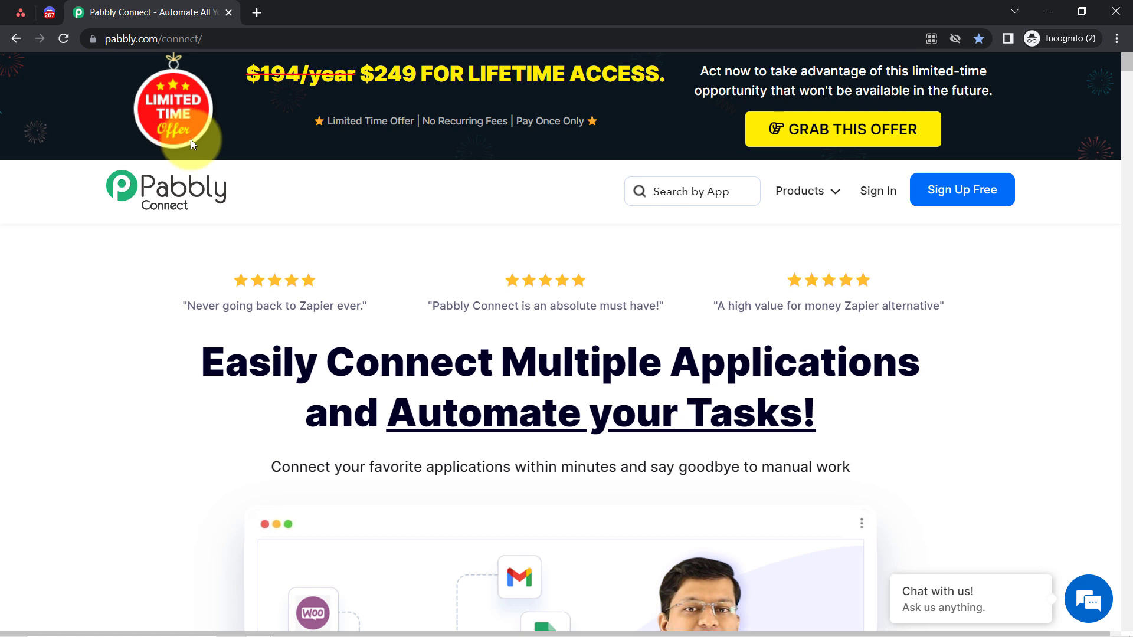
click(874, 201)
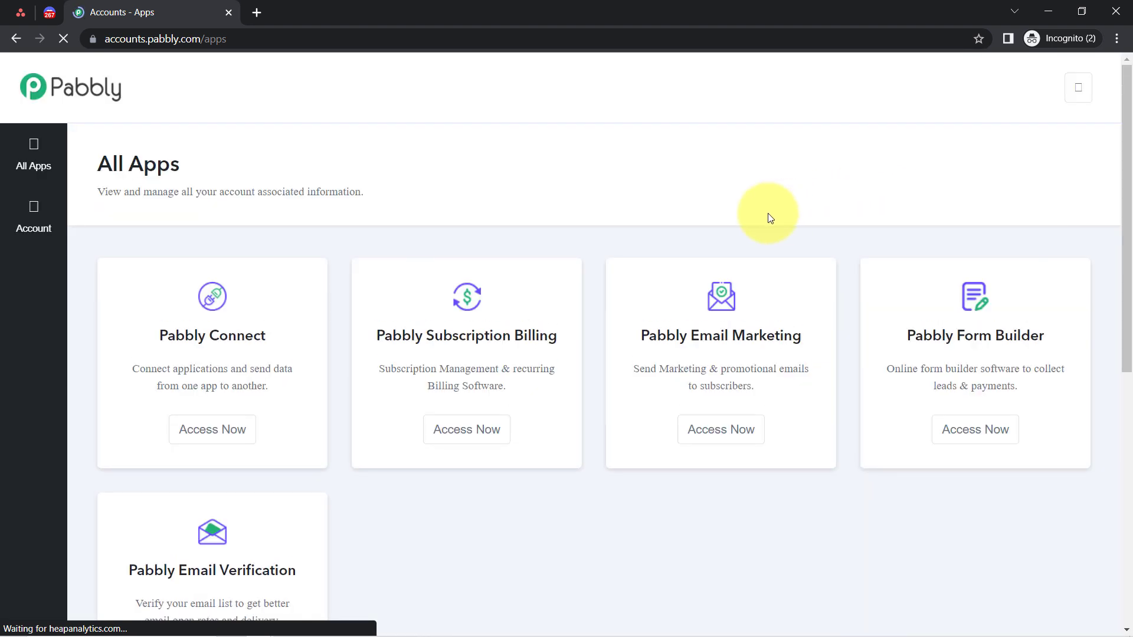
click(205, 436)
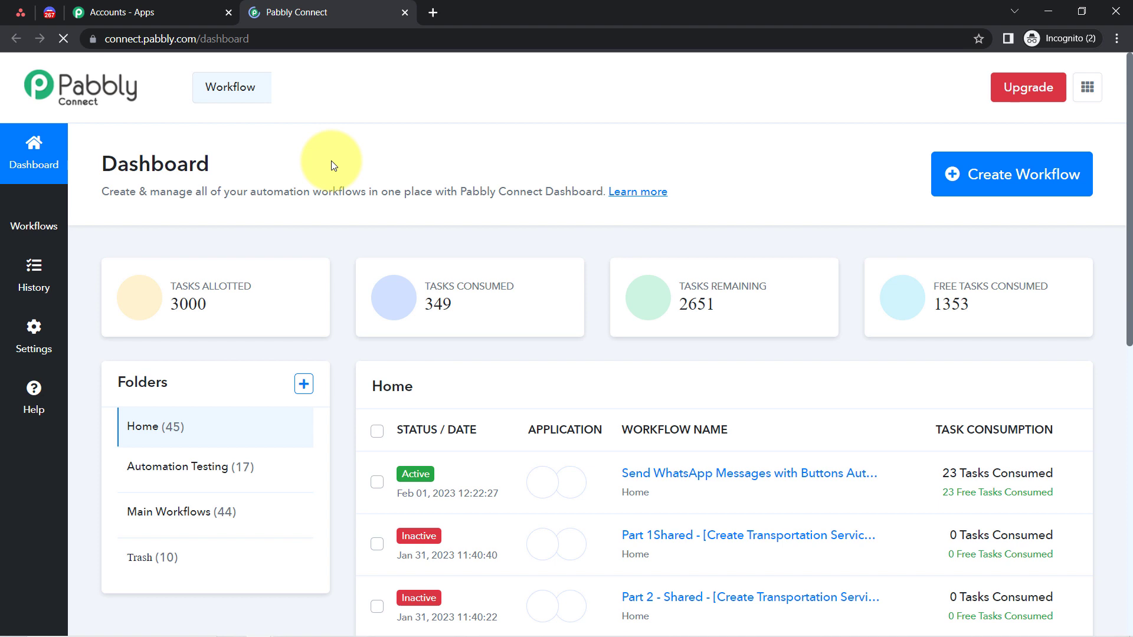
Create a workflow named "When Task is Created in Asana -> Send Message on Discord".
click(1117, 38)
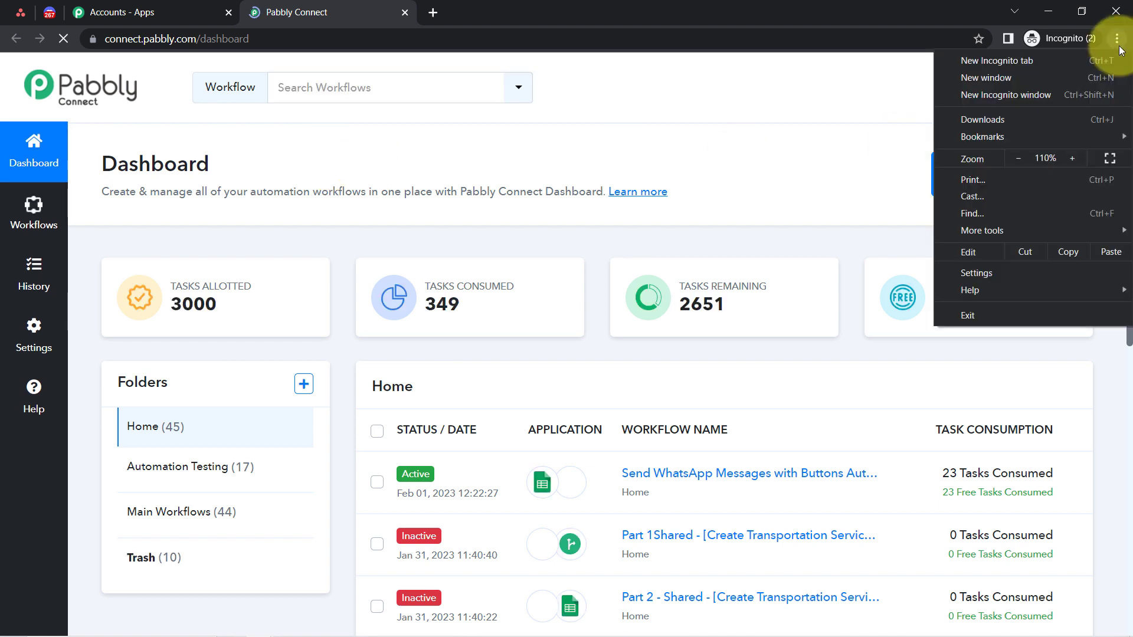
click(767, 131)
drag(129, 164, 208, 164)
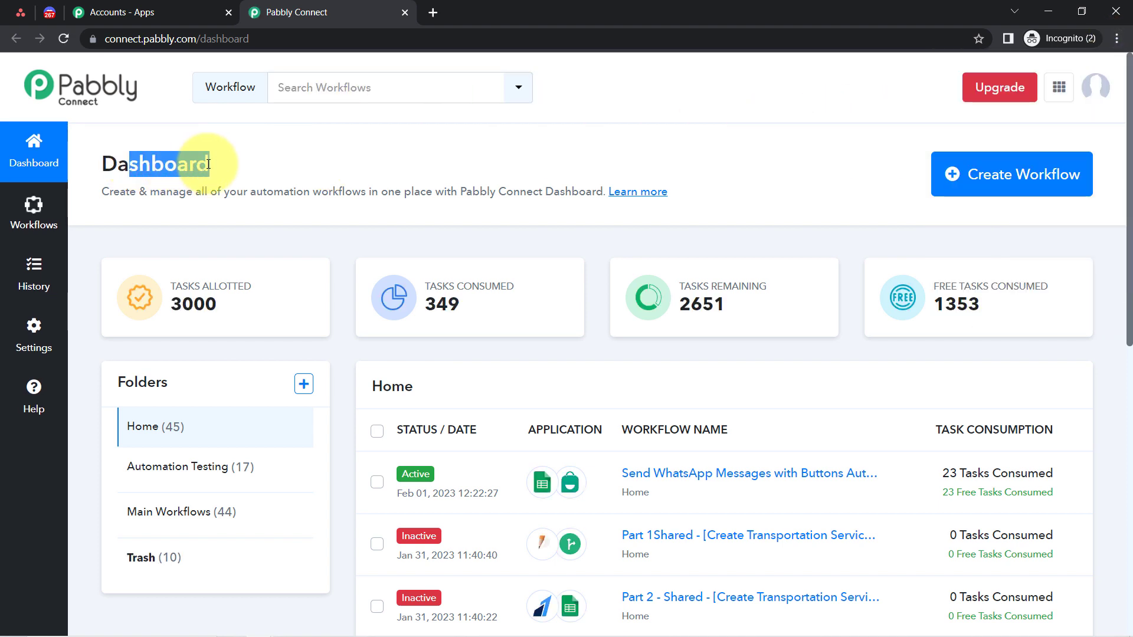
click(1010, 182)
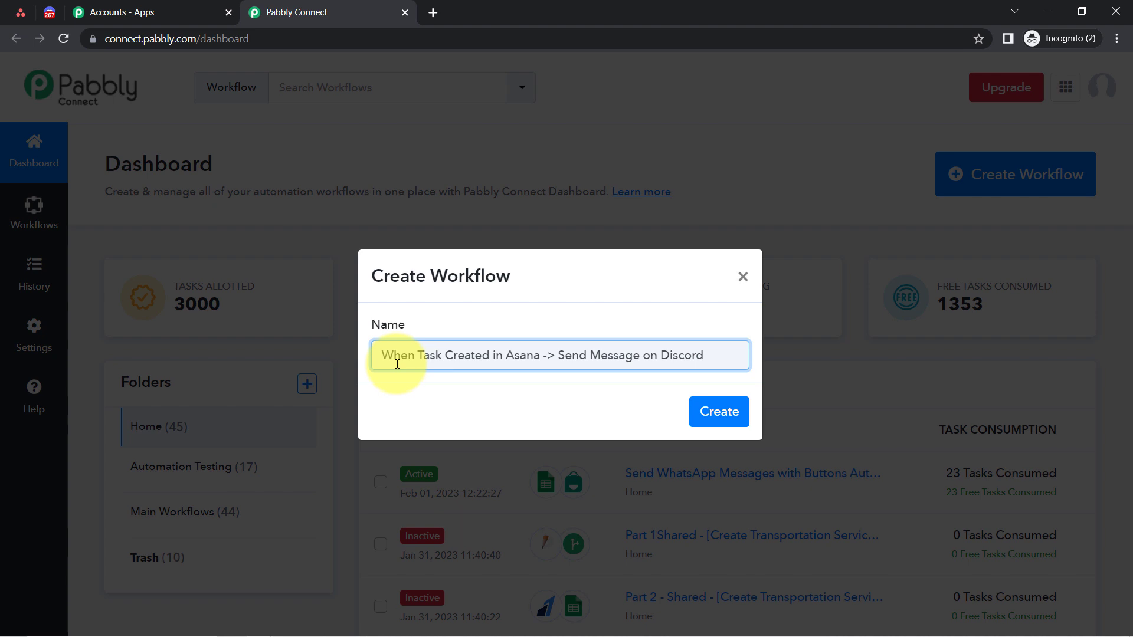
drag(400, 360, 456, 354)
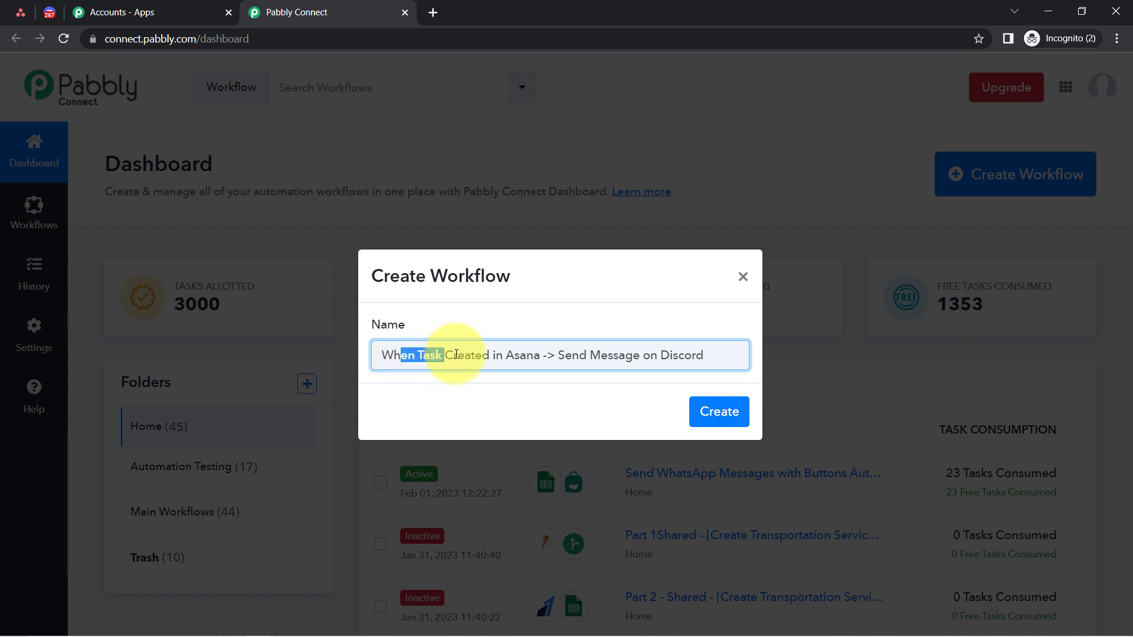
click(520, 355)
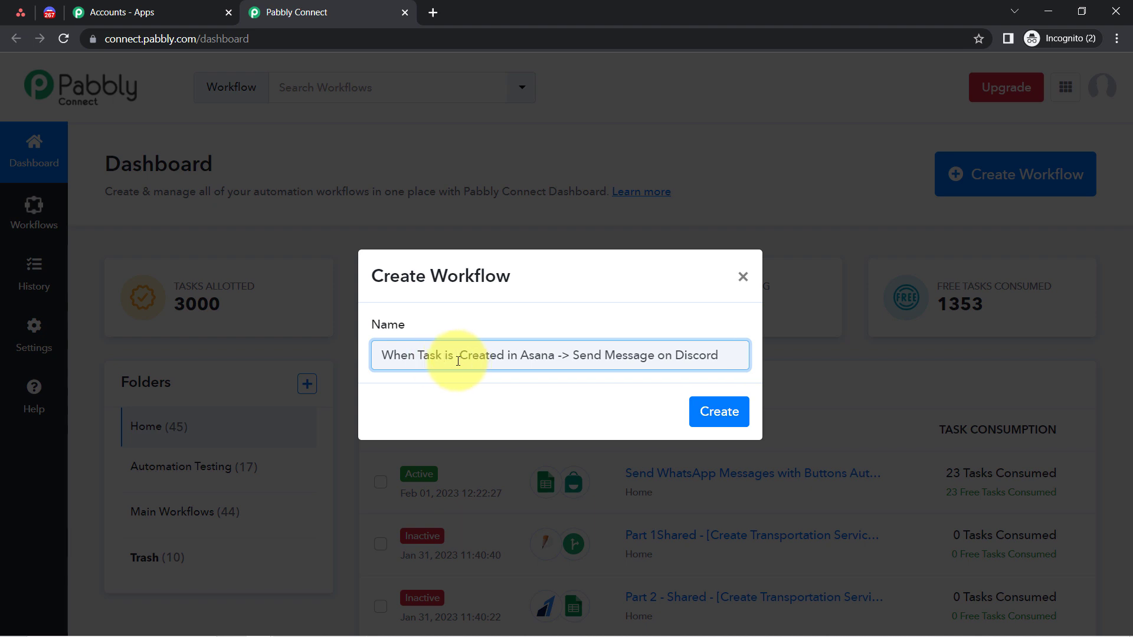
click(726, 418)
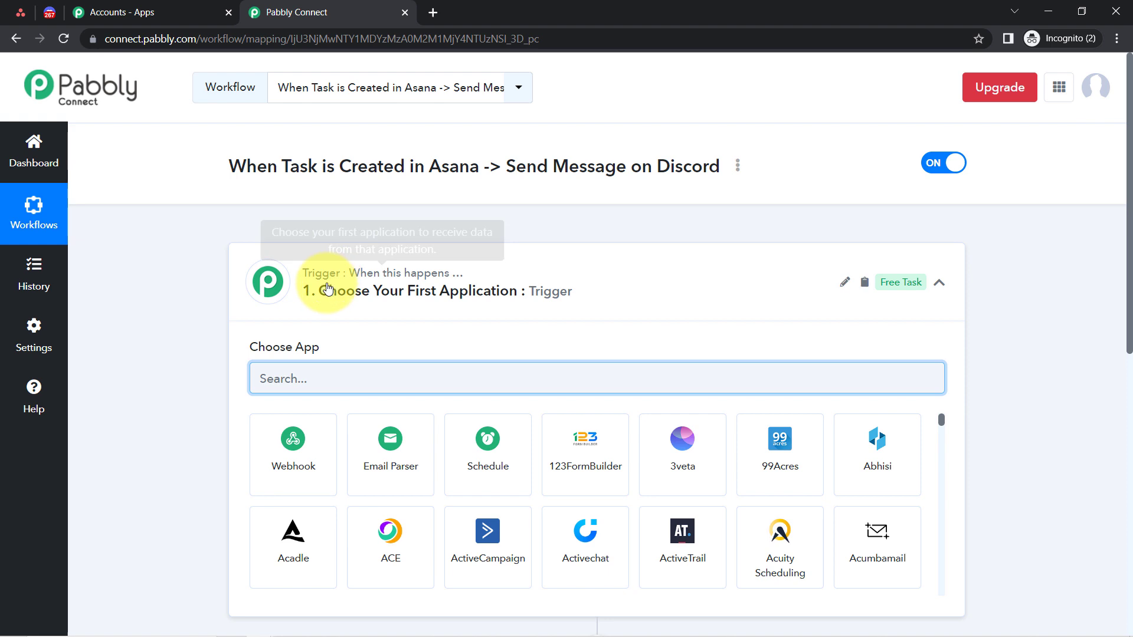
Set the workflow's trigger application to Asana with the trigger event New Task in Project.
click(329, 289)
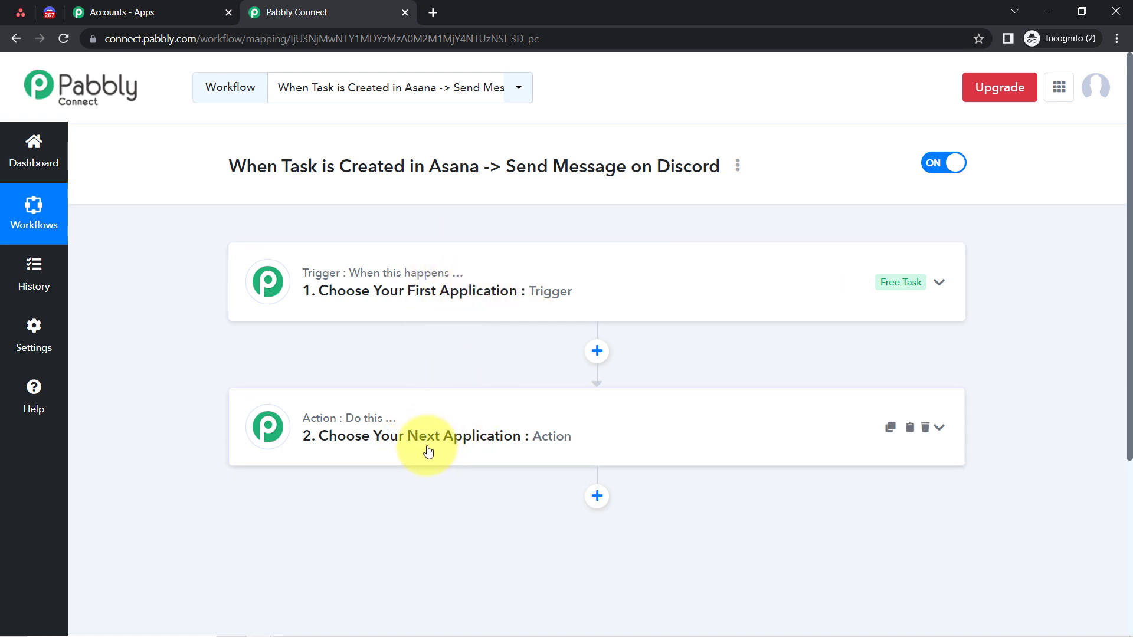
drag(257, 168, 578, 168)
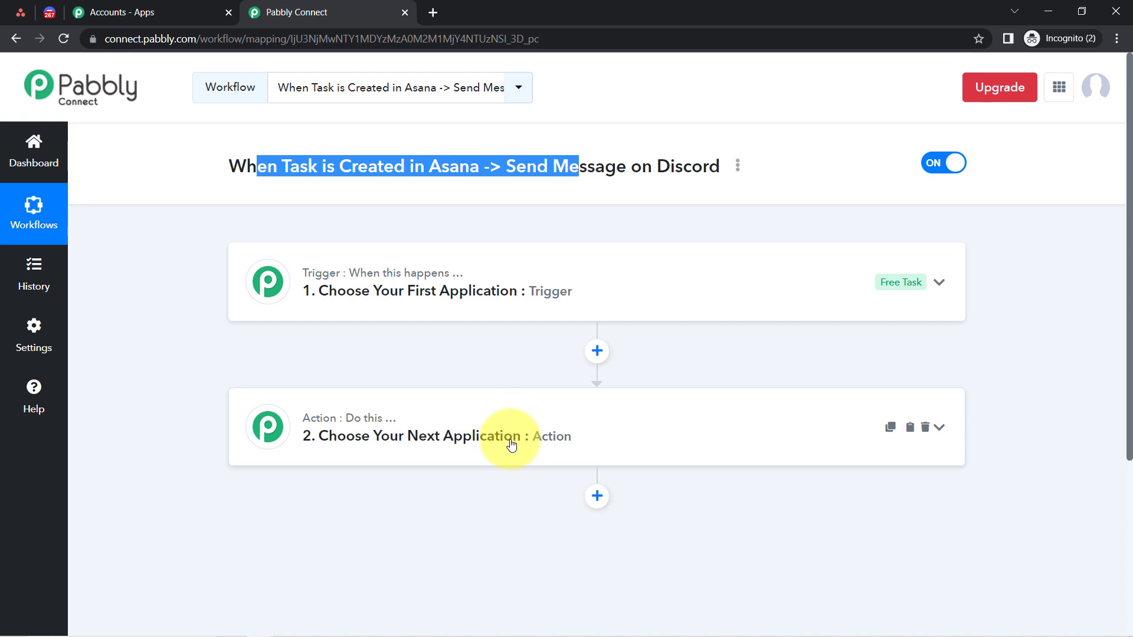
click(450, 291)
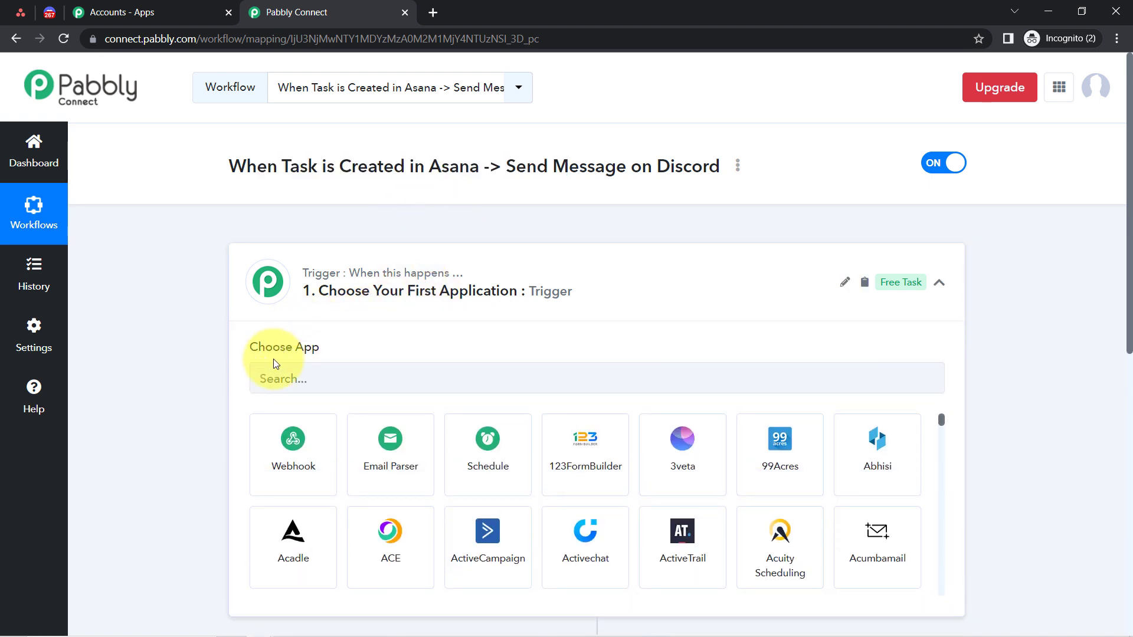
click(274, 381)
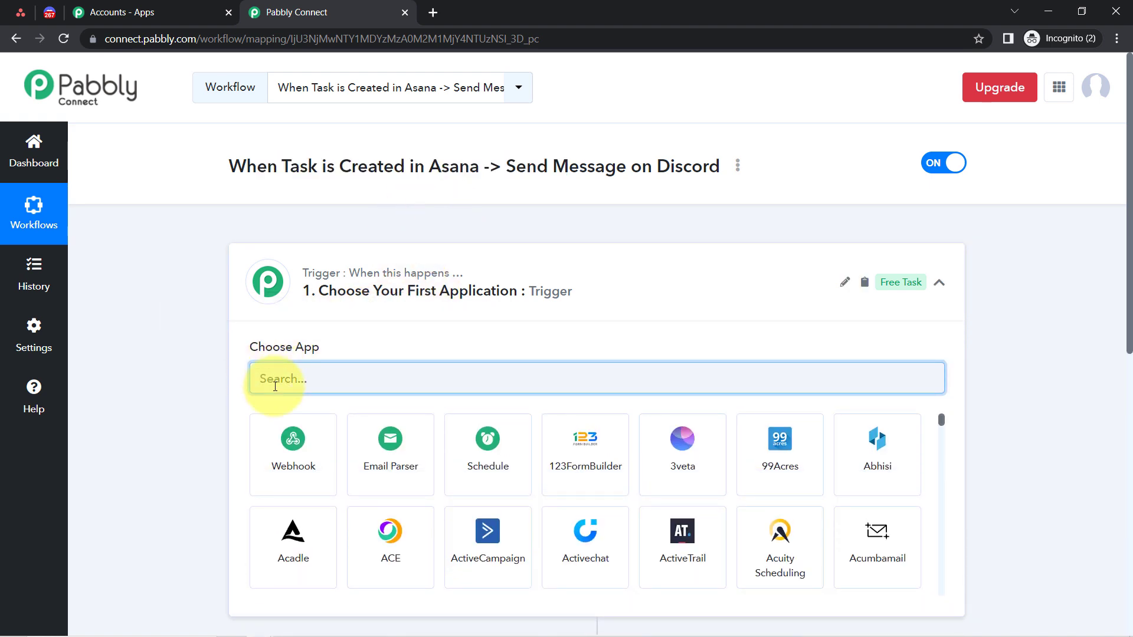
text(asan)
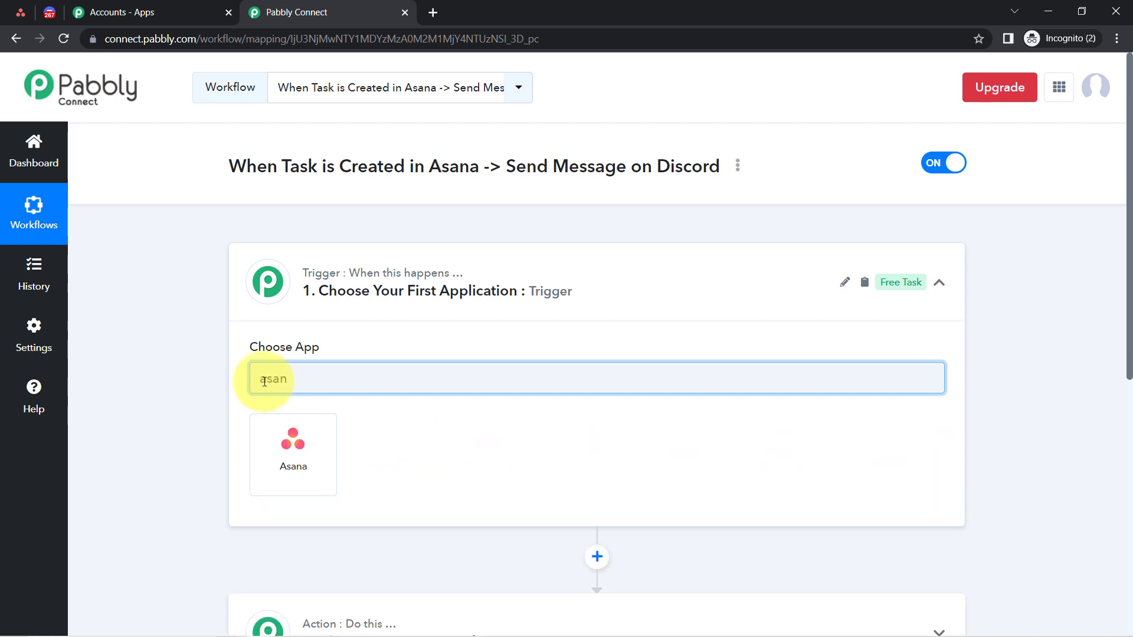
click(304, 435)
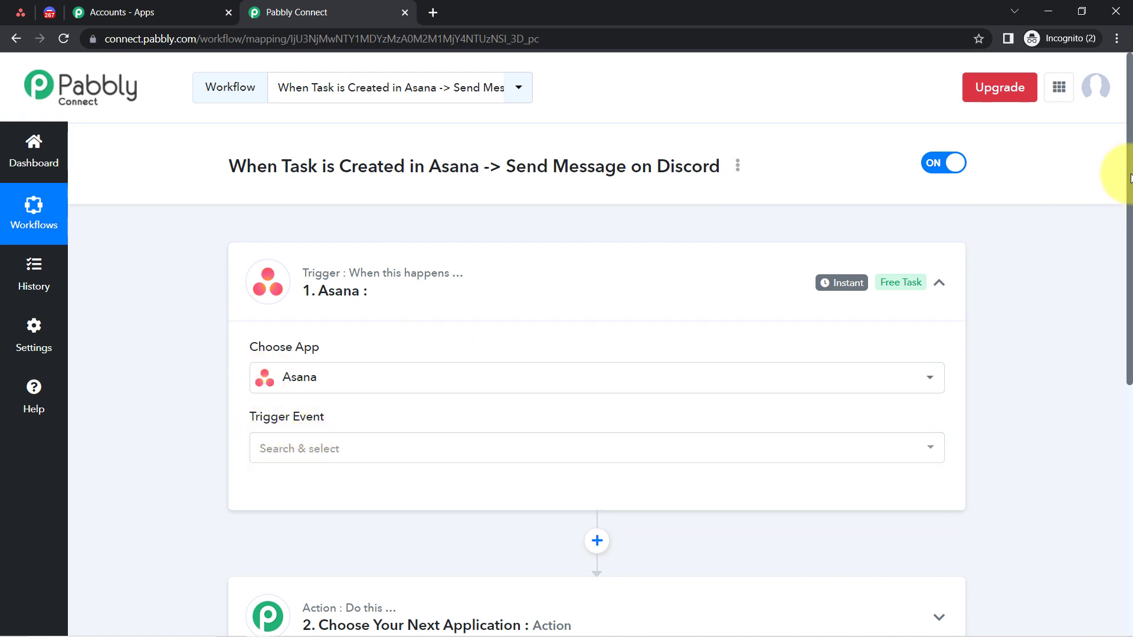
drag(1130, 177, 1130, 229)
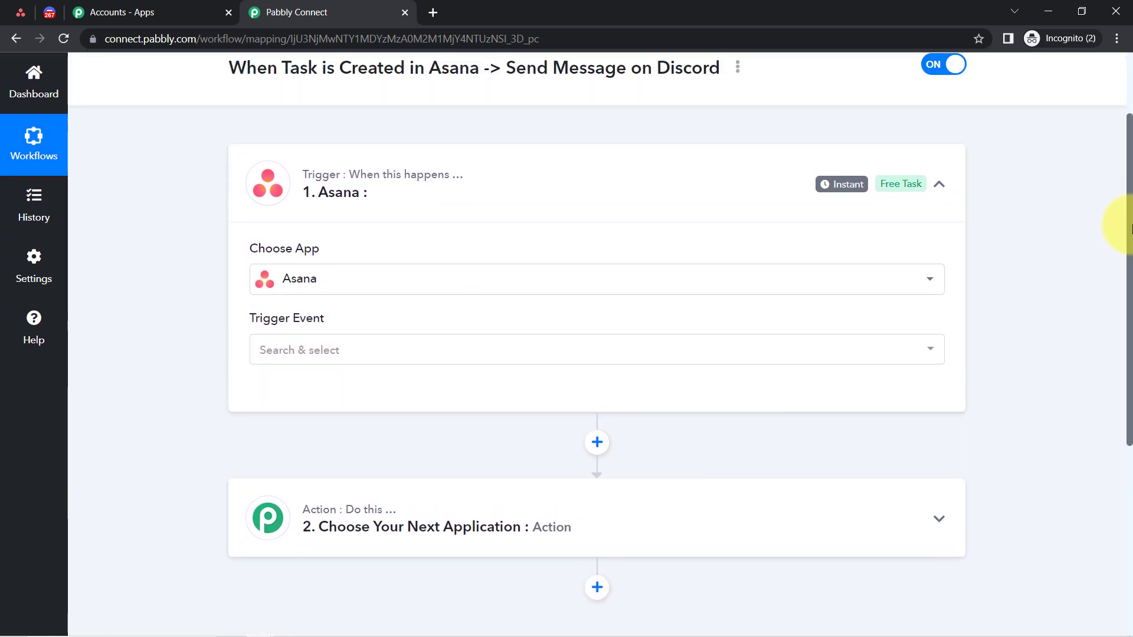
click(306, 361)
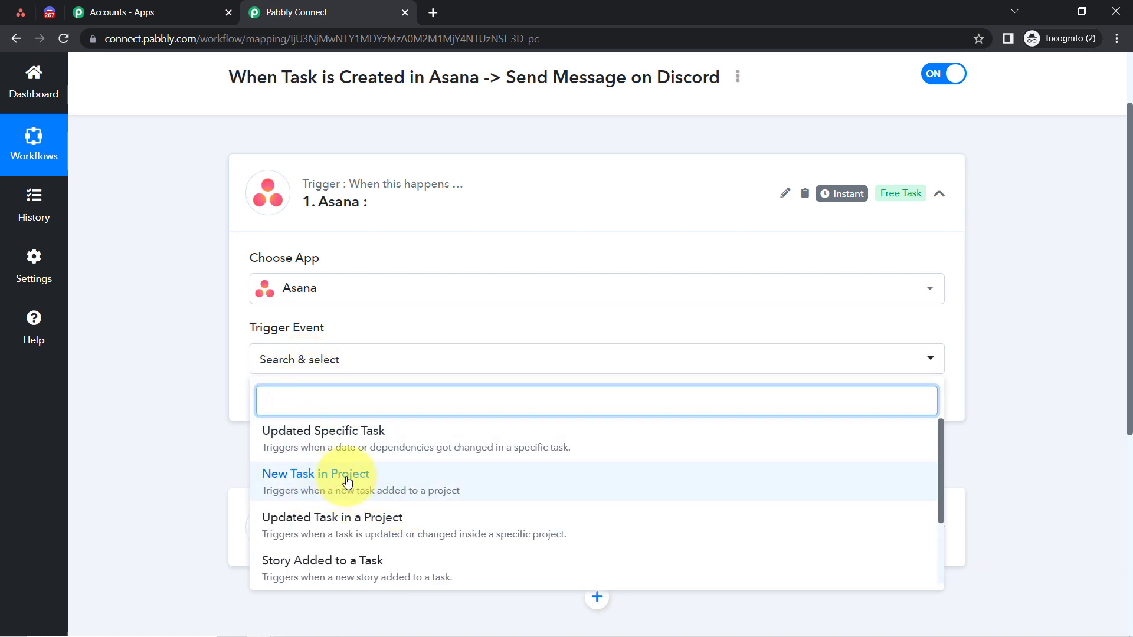
click(325, 483)
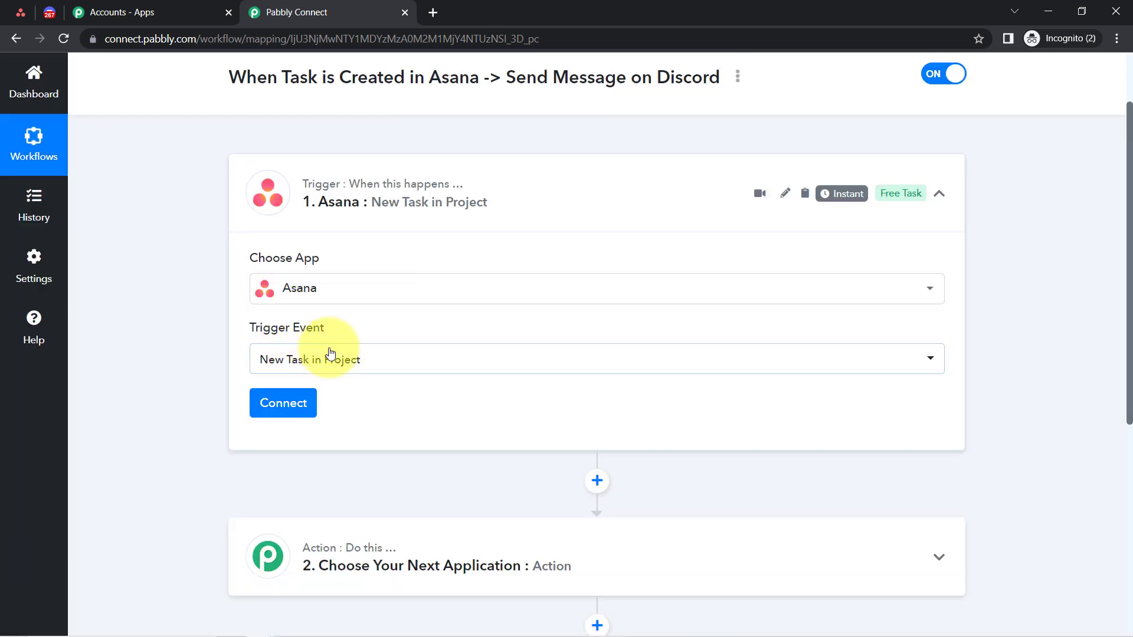
Connect the trigger to Asana by adding and authenticating a new connection.
click(294, 410)
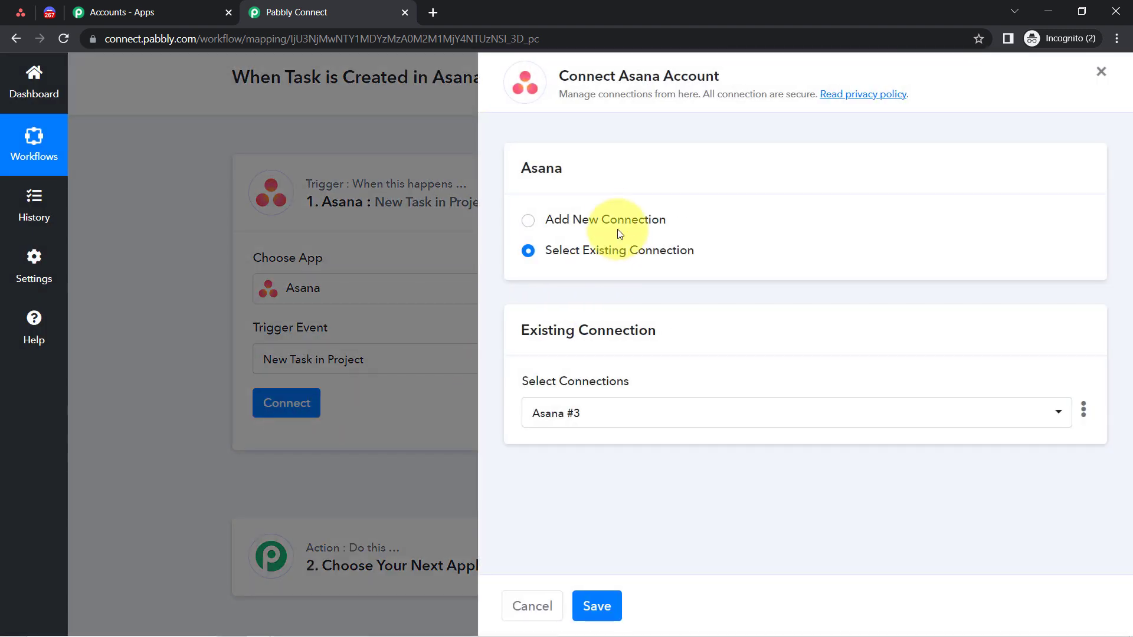
click(618, 220)
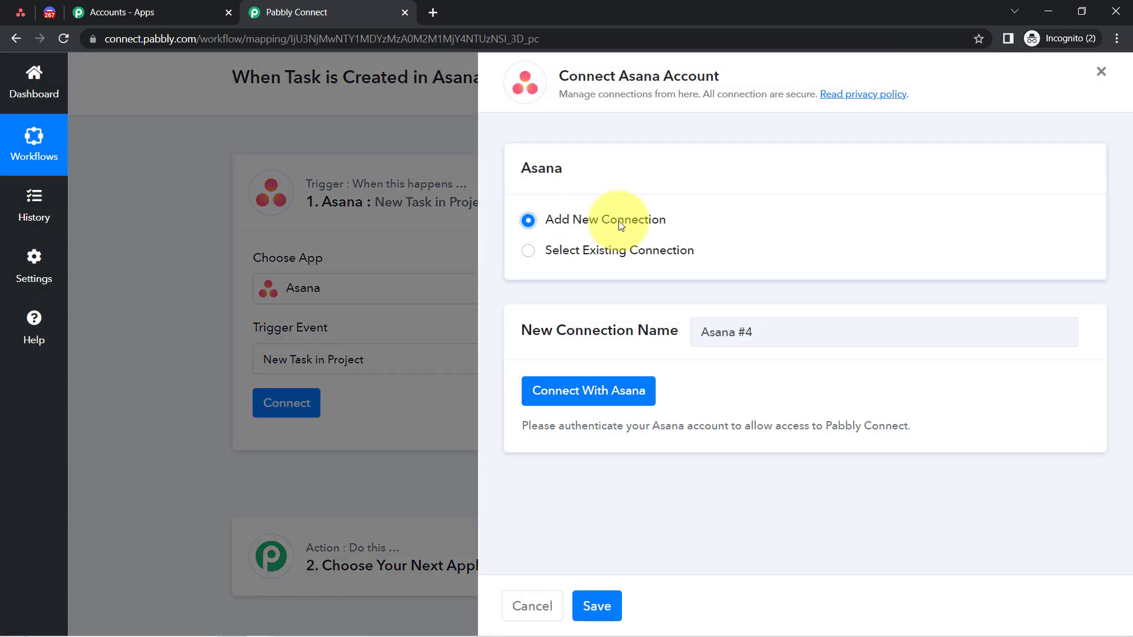
click(603, 396)
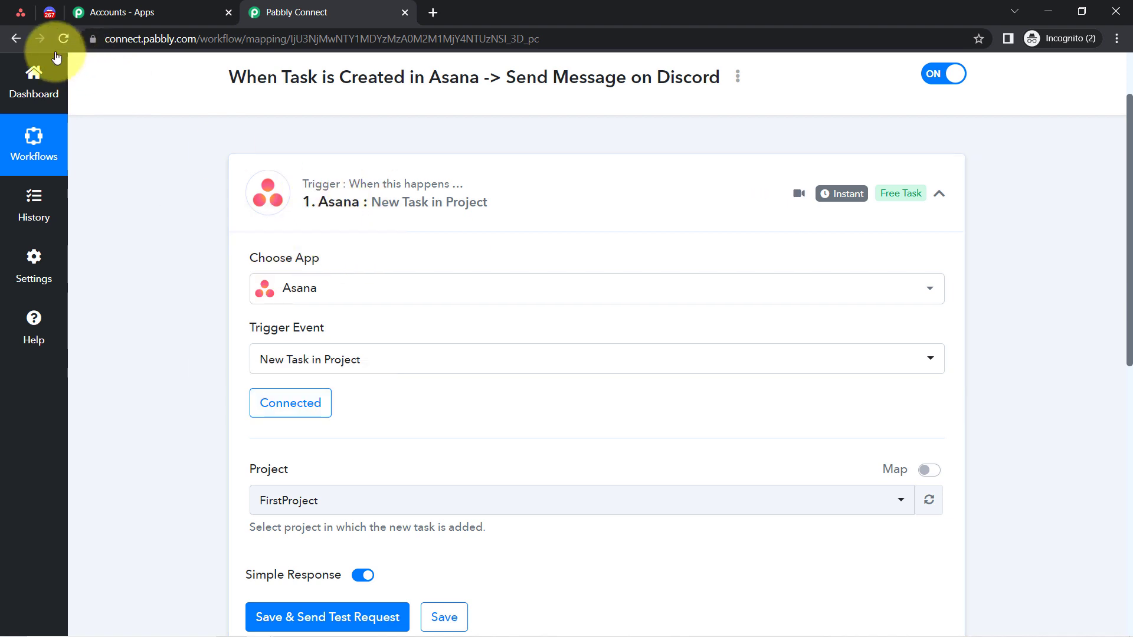
Check which Asana projects are available to choose for the trigger.
click(45, 18)
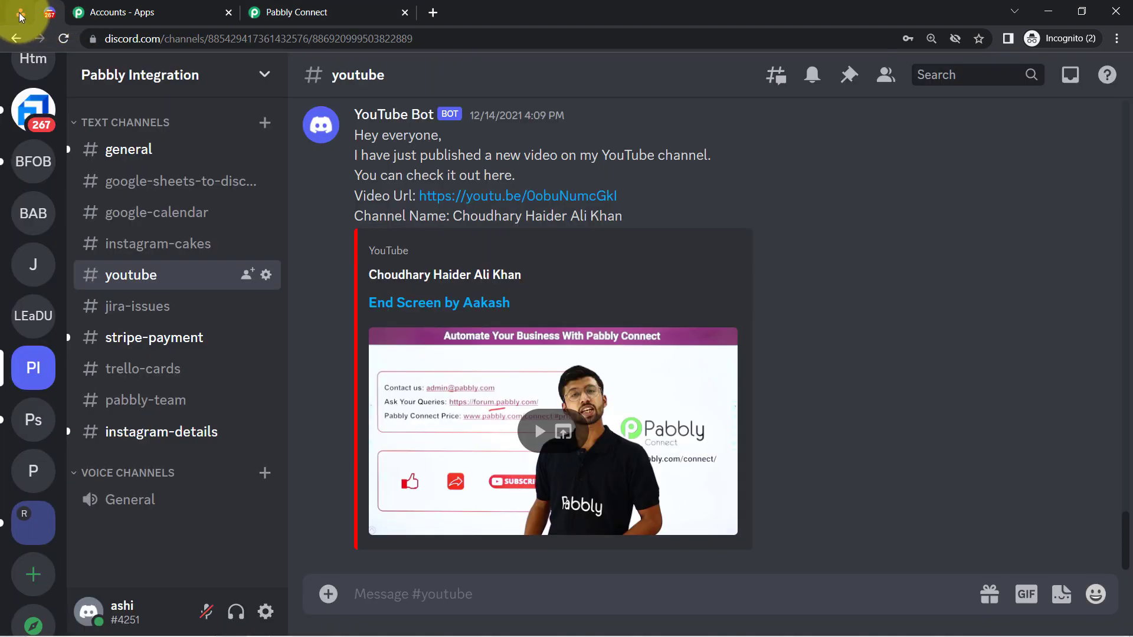
click(20, 16)
click(334, 6)
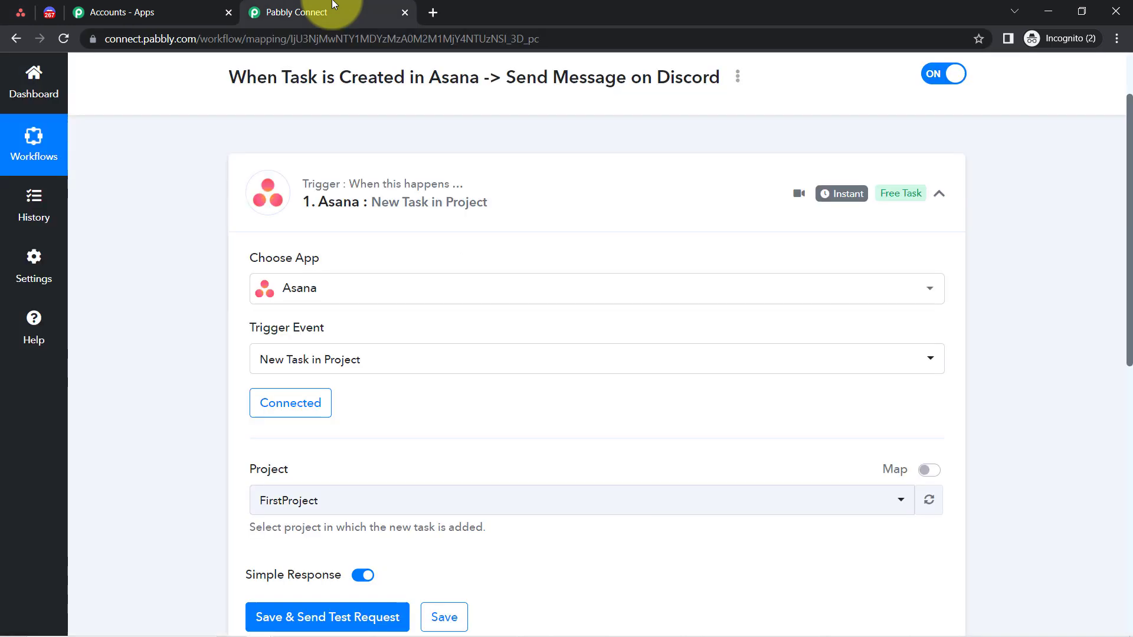
drag(1130, 286, 1128, 409)
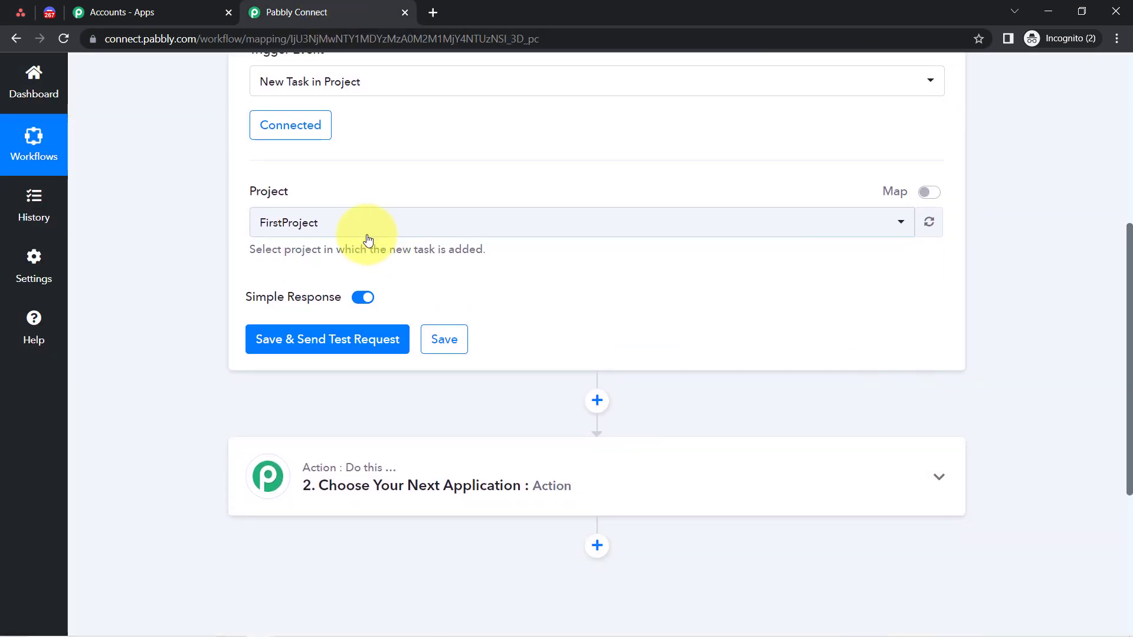
click(328, 228)
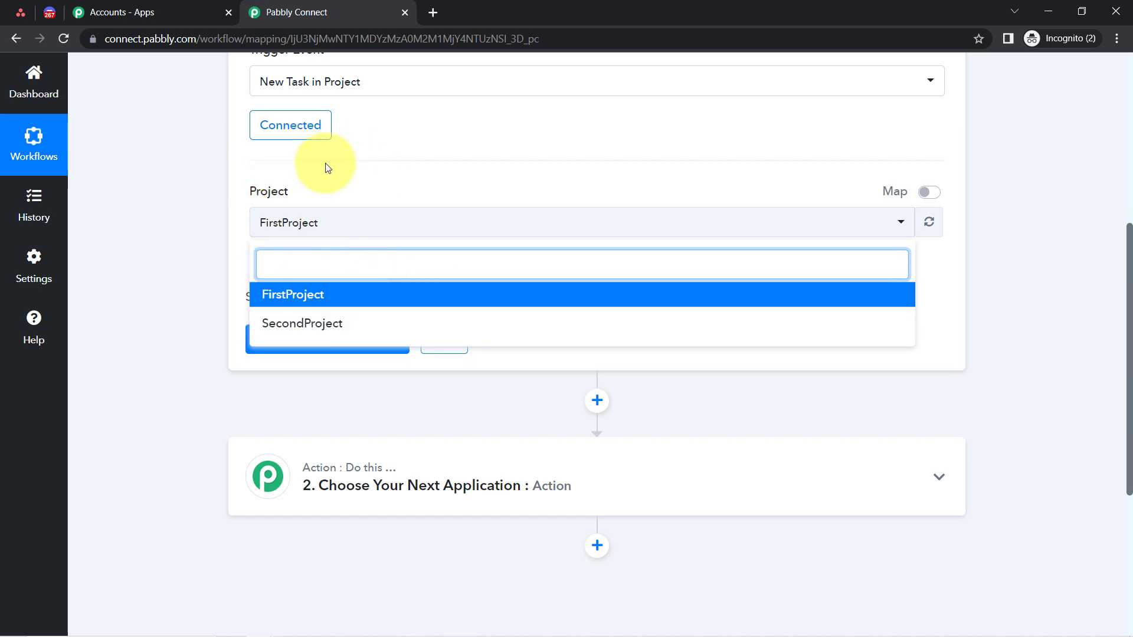
click(135, 257)
In Asana, create a blank project named "Pabbly Marketing Team", public to My Workspace, with the List view as default.
click(20, 13)
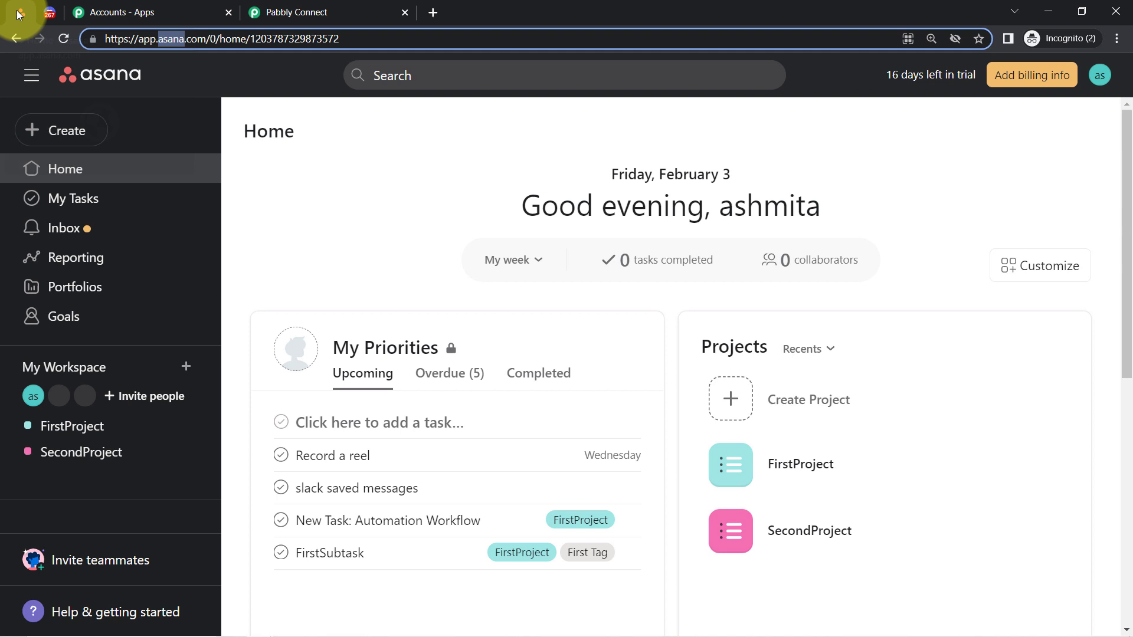
click(731, 399)
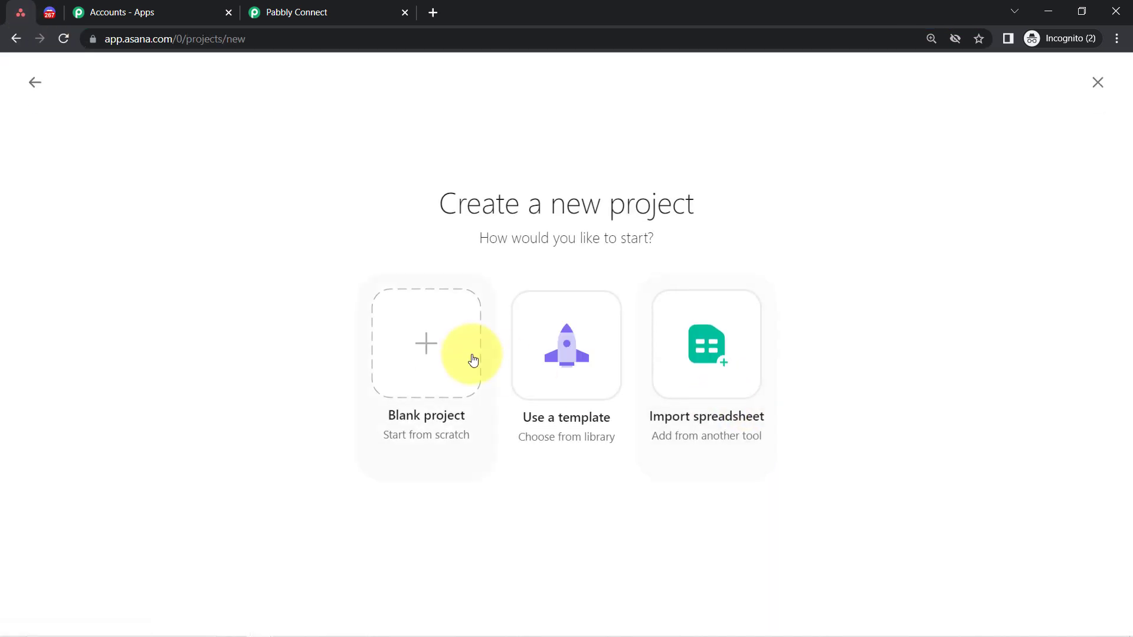
click(429, 357)
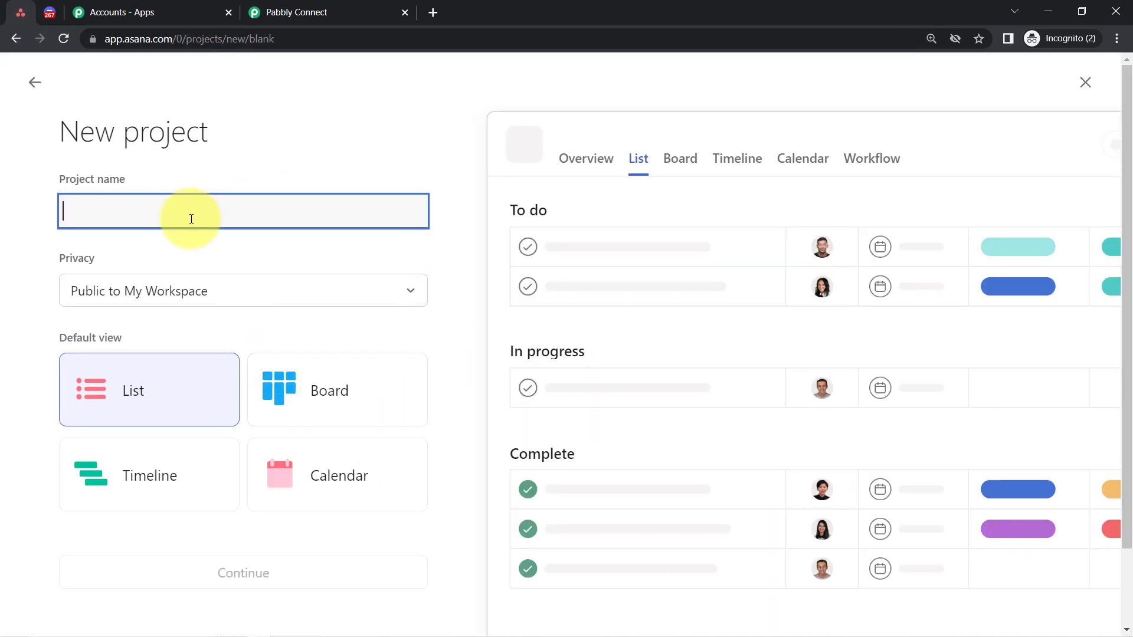
text(Pabbly Marketing Team)
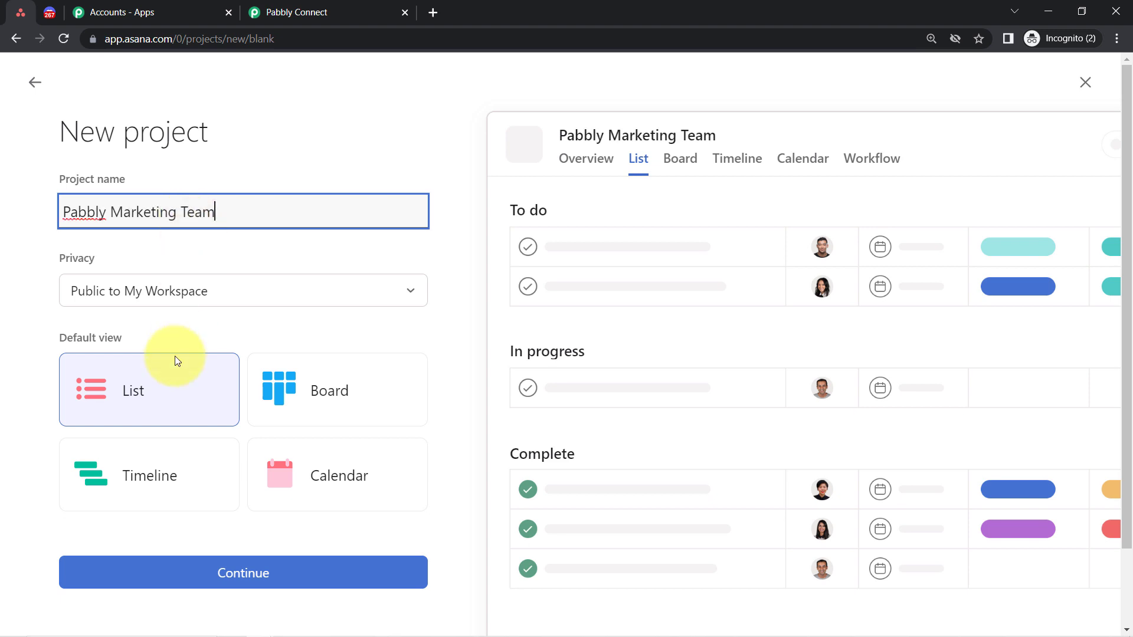
click(88, 296)
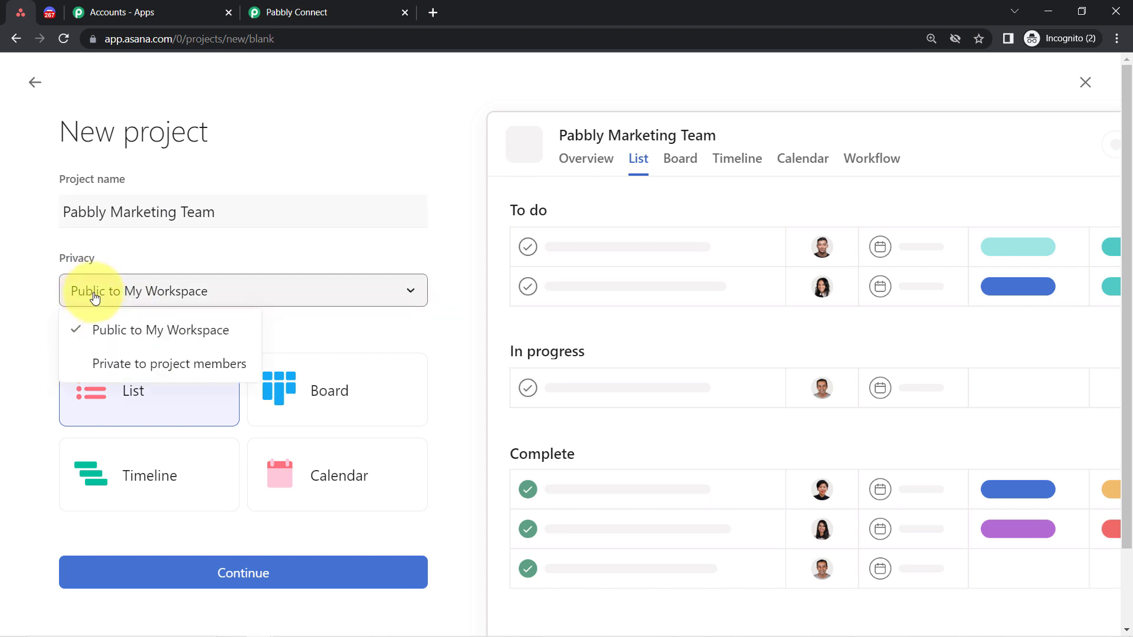
click(117, 298)
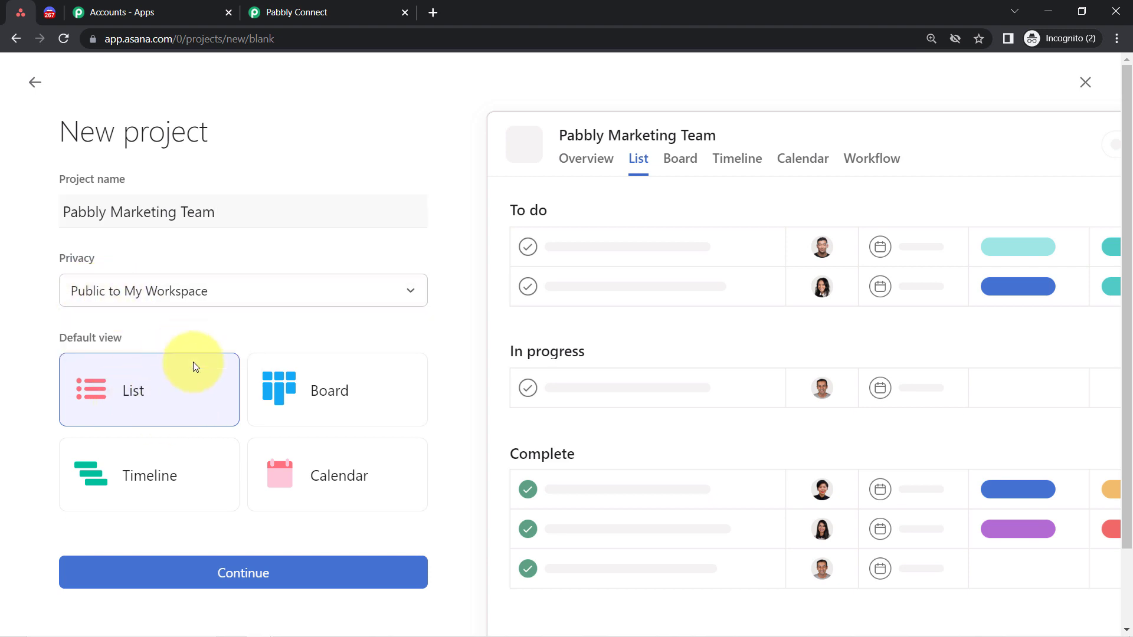
click(221, 581)
click(271, 469)
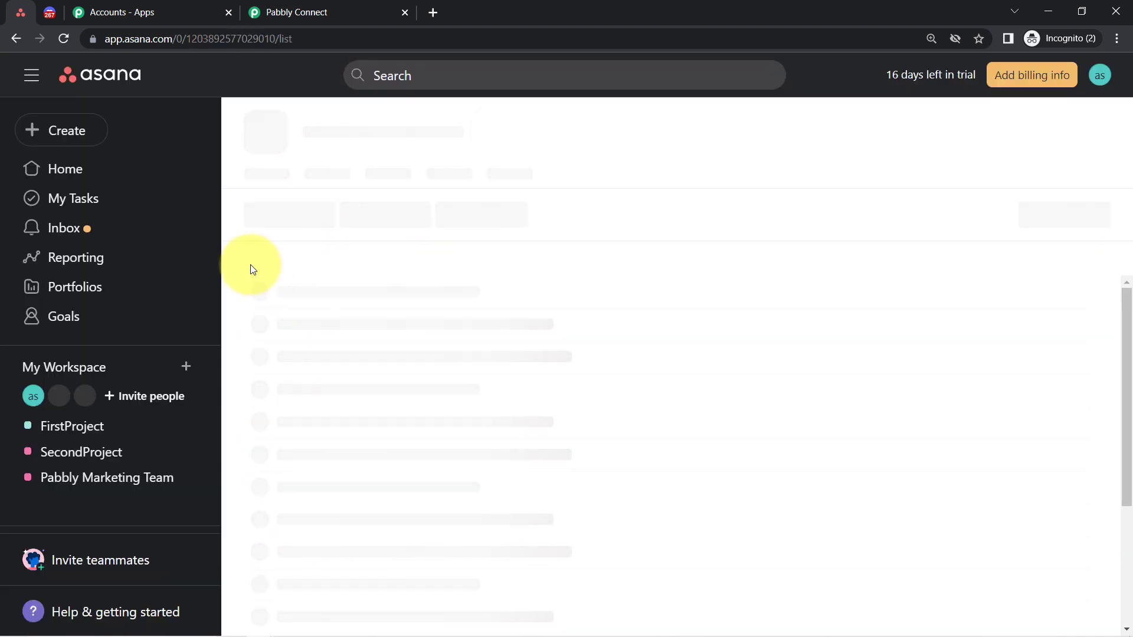
double_click(129, 39)
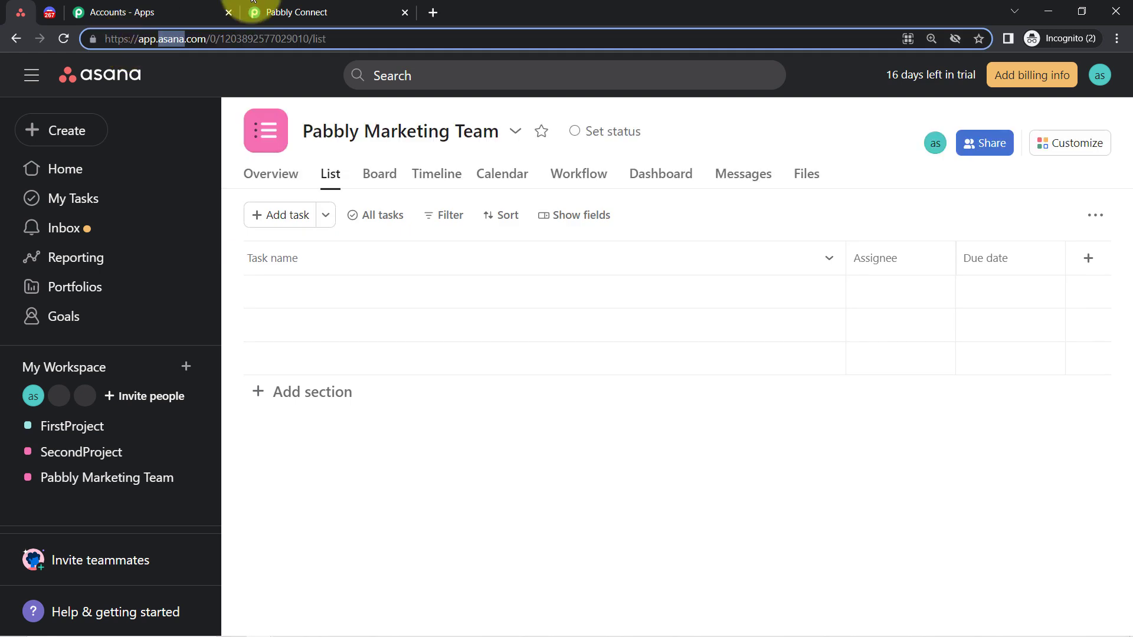
Back in Pabbly Connect, refresh the trigger's project list and choose the Pabbly Marketing Team project.
click(312, 6)
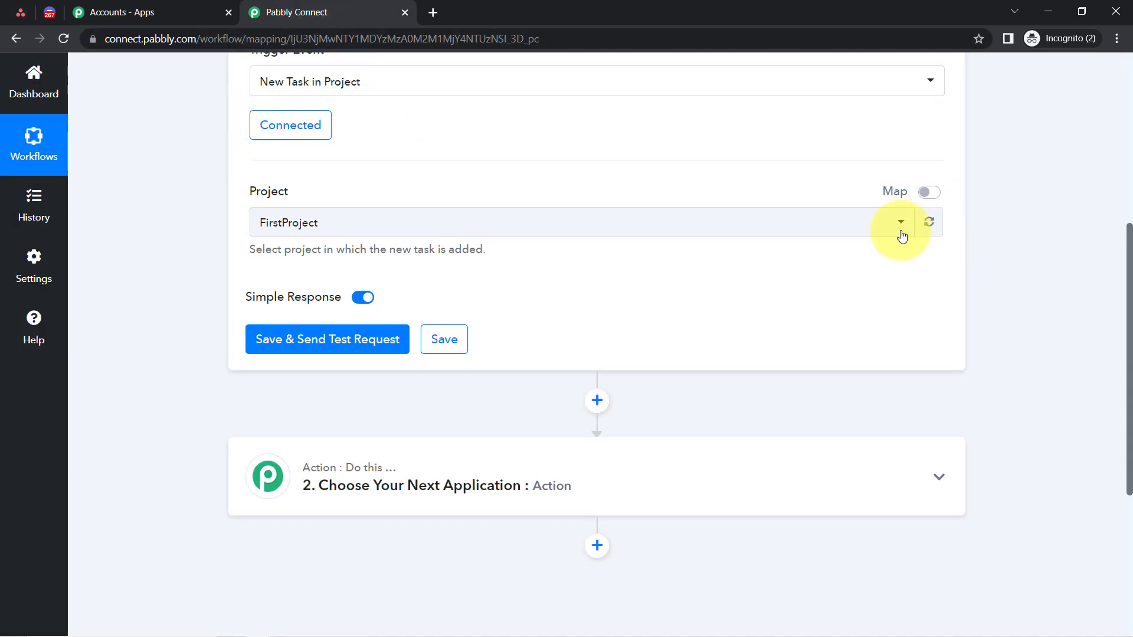
click(927, 223)
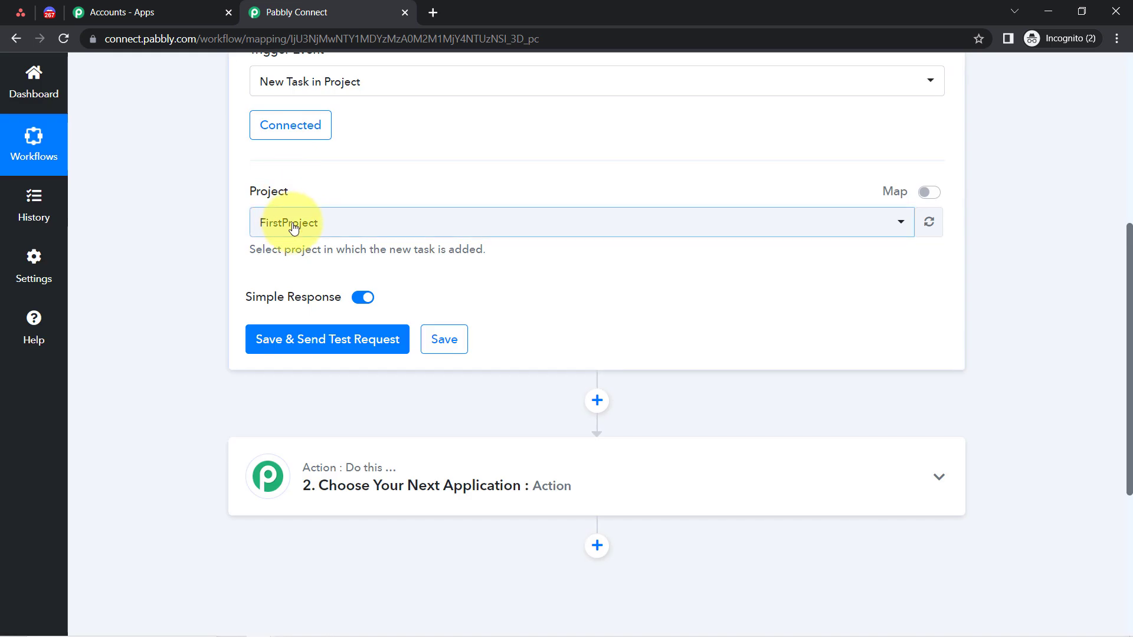
click(293, 228)
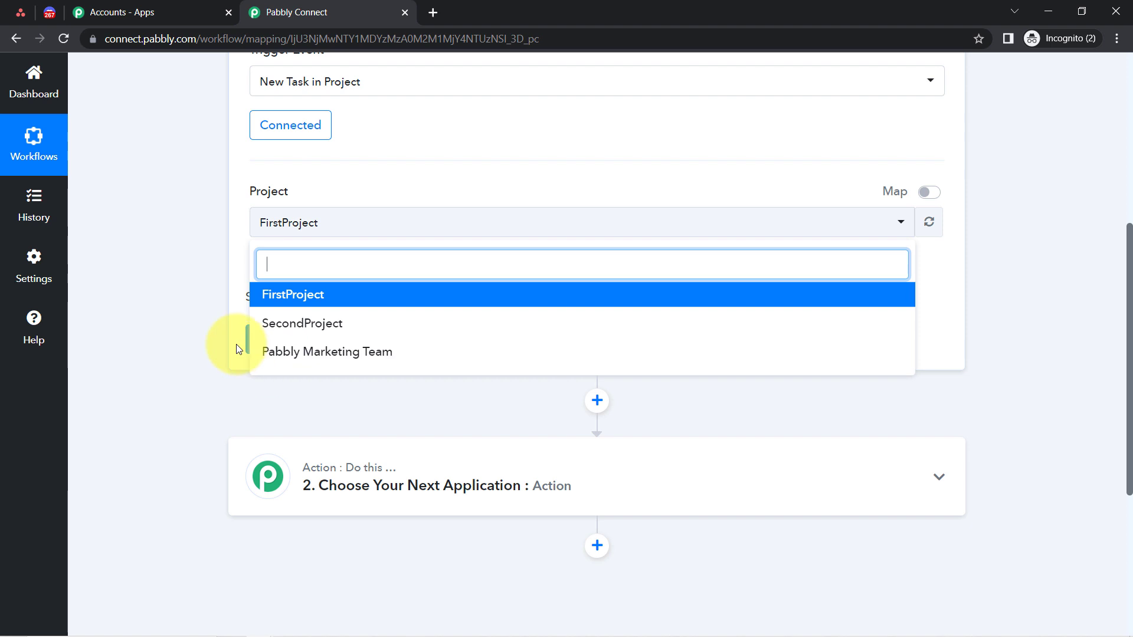
click(271, 351)
Save the trigger and resend its test request so that it waits for a response from Asana.
click(309, 342)
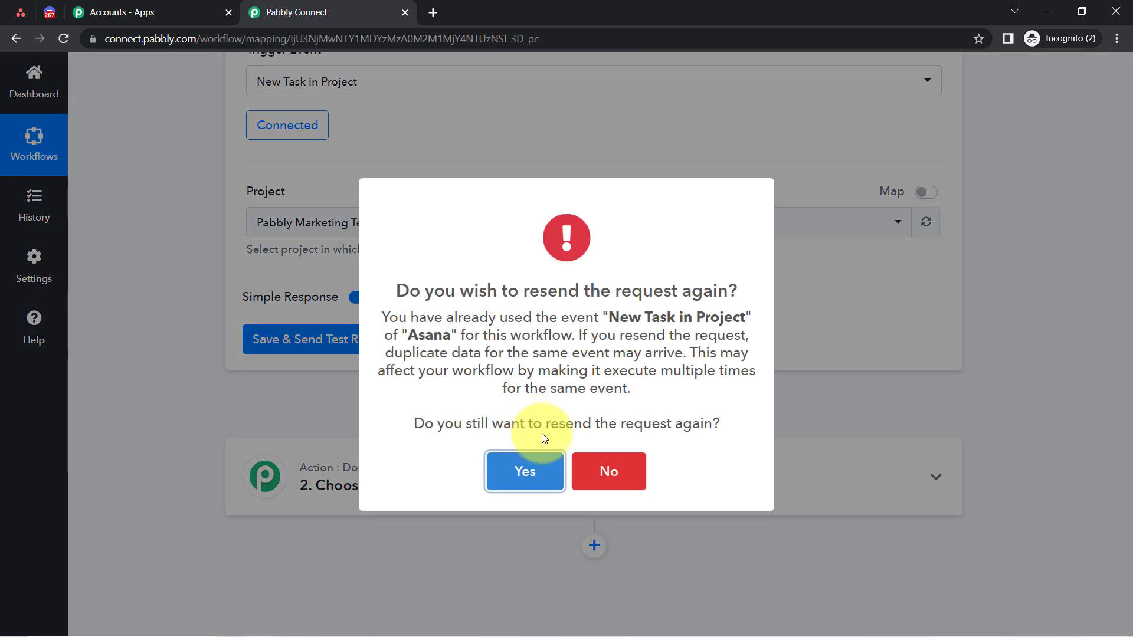
click(523, 471)
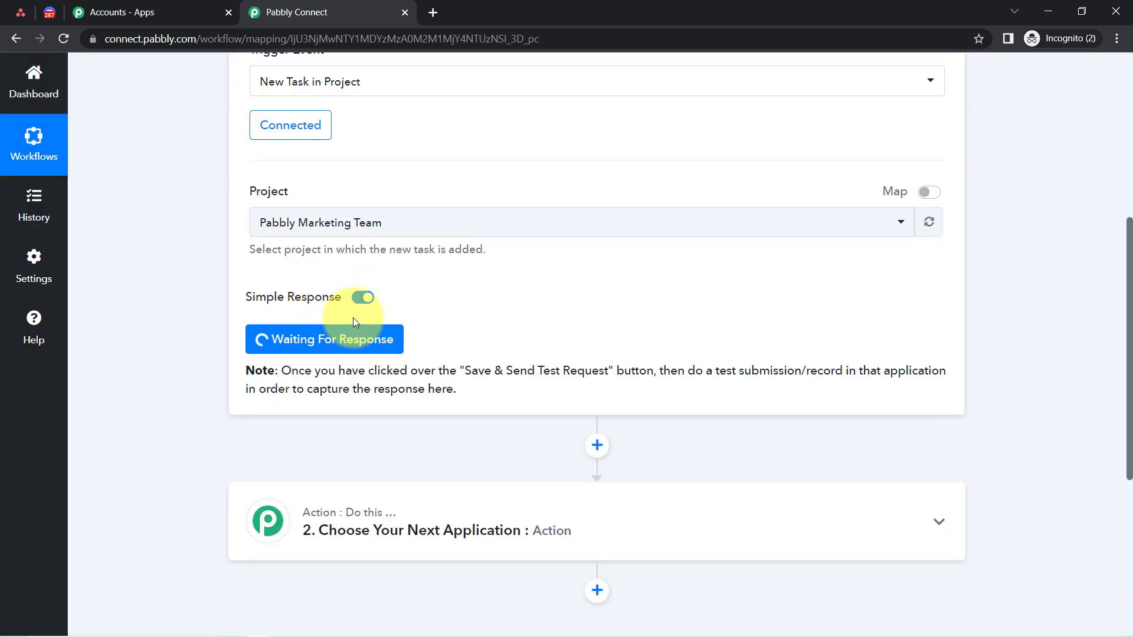
drag(313, 366, 441, 392)
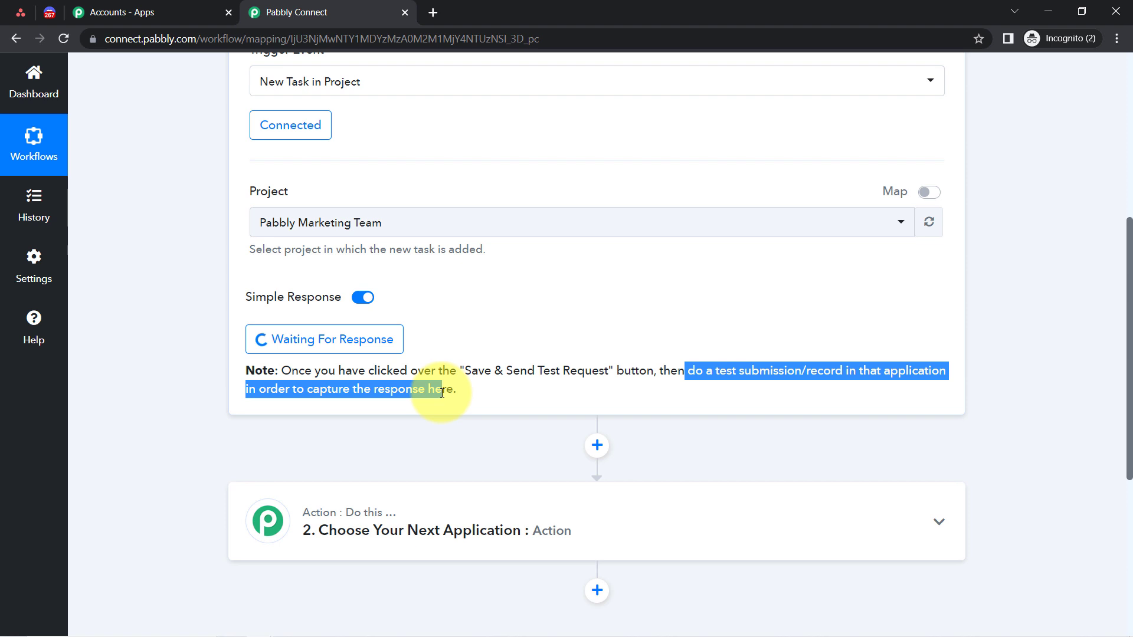
drag(686, 371, 859, 367)
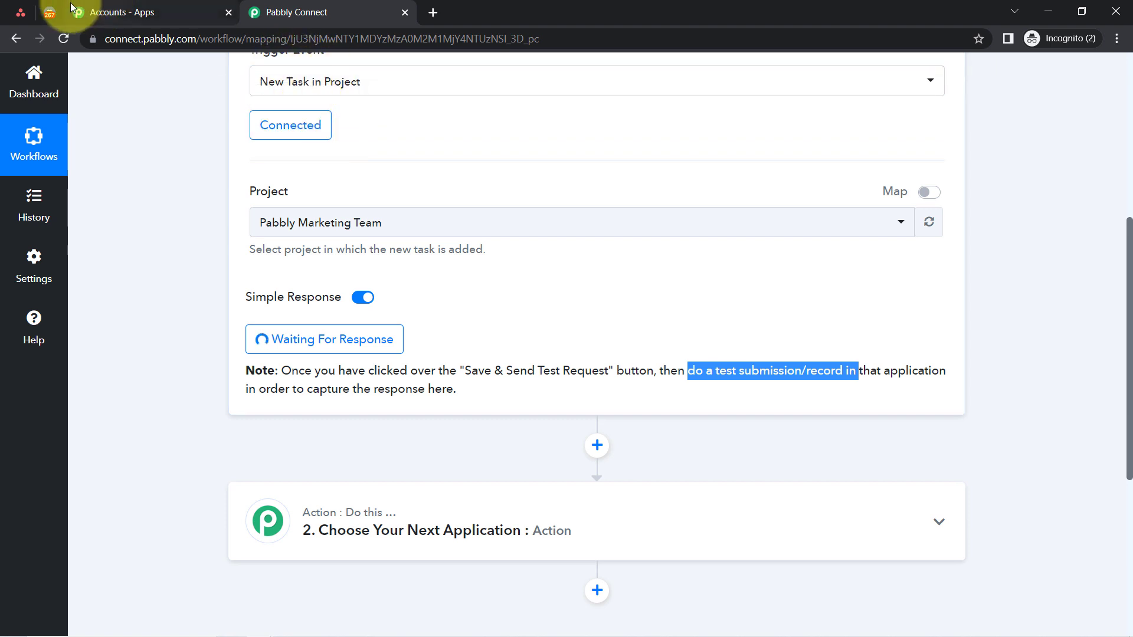
In Asana, add a task named "Create a video on Google Sheets Automation" to the Pabbly Marketing Team project.
click(21, 12)
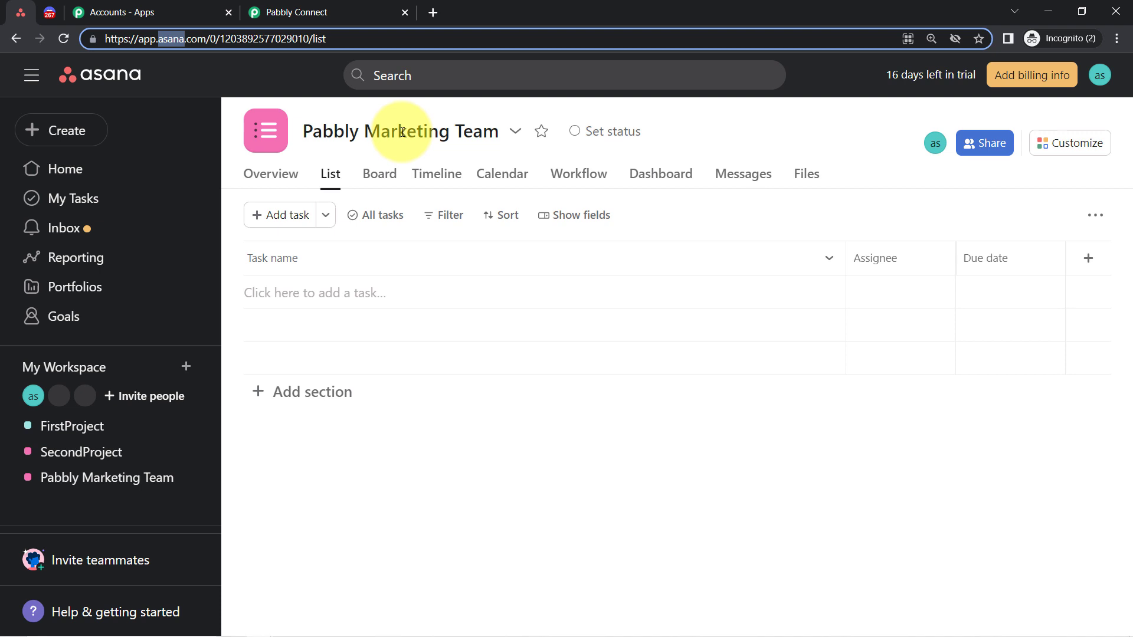
click(259, 219)
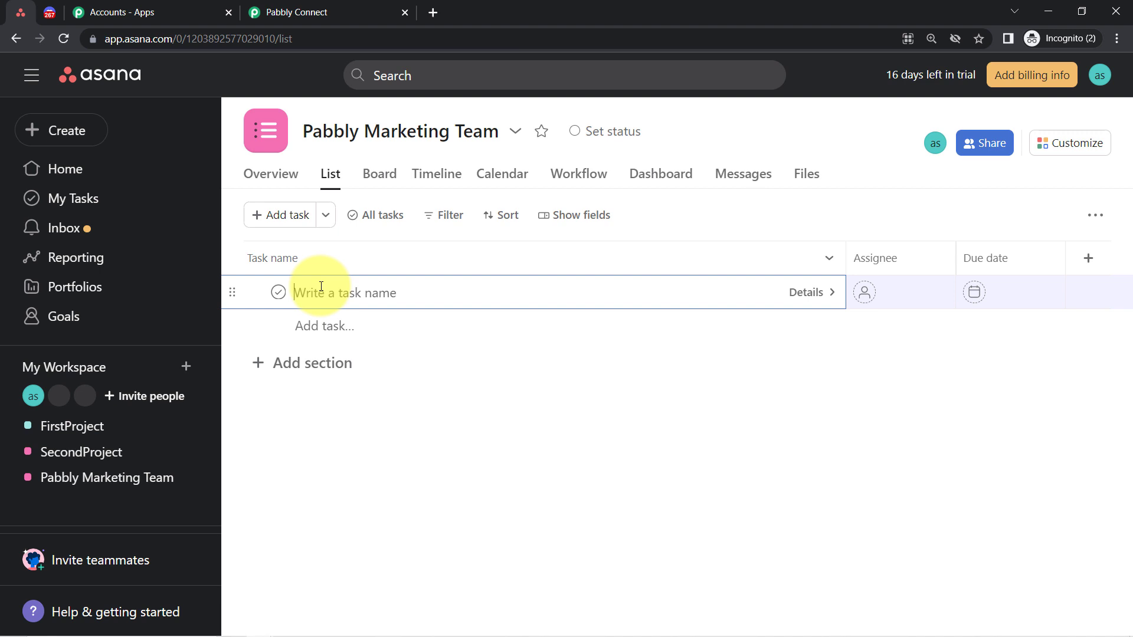
text(C)
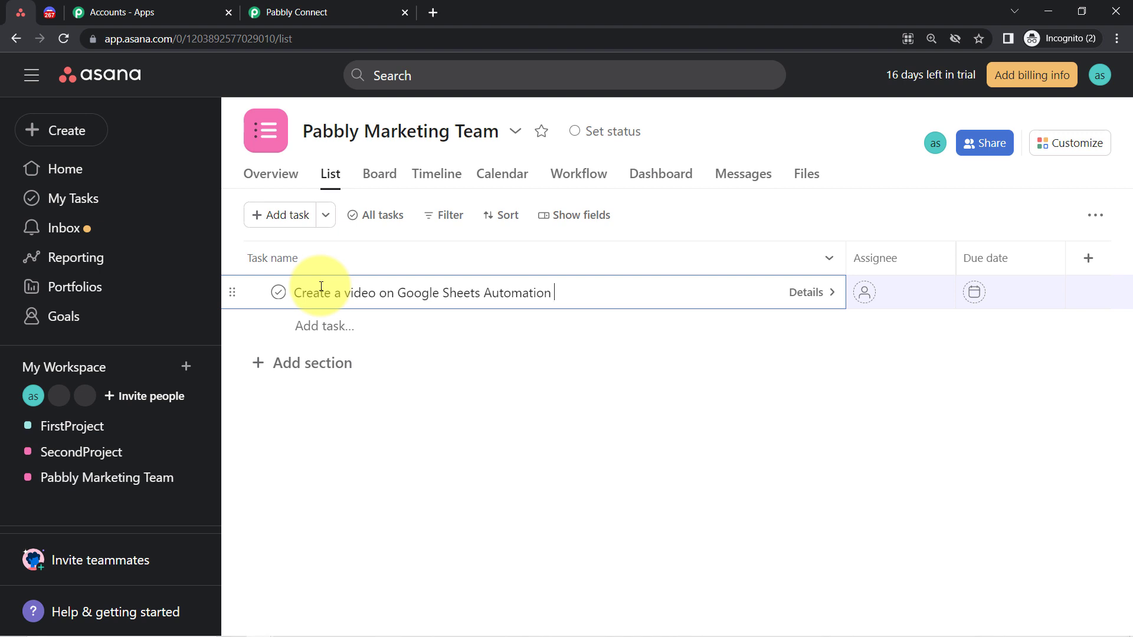
click(560, 299)
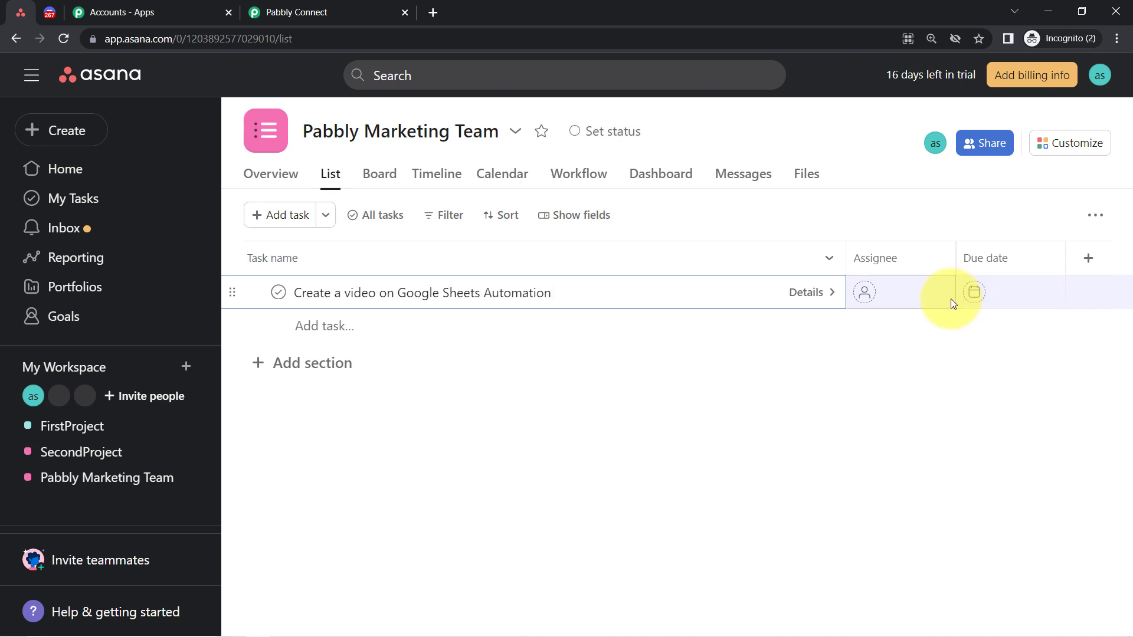
In Pabbly Connect, examine the captured trigger response for the project name and the task's creation time.
click(357, 12)
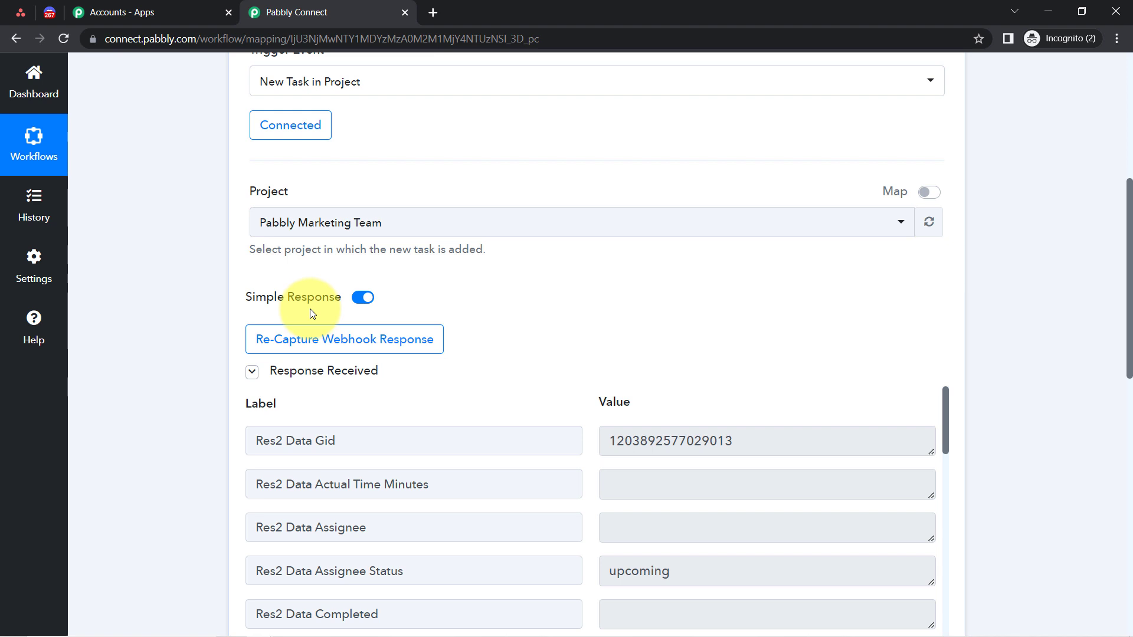
click(330, 341)
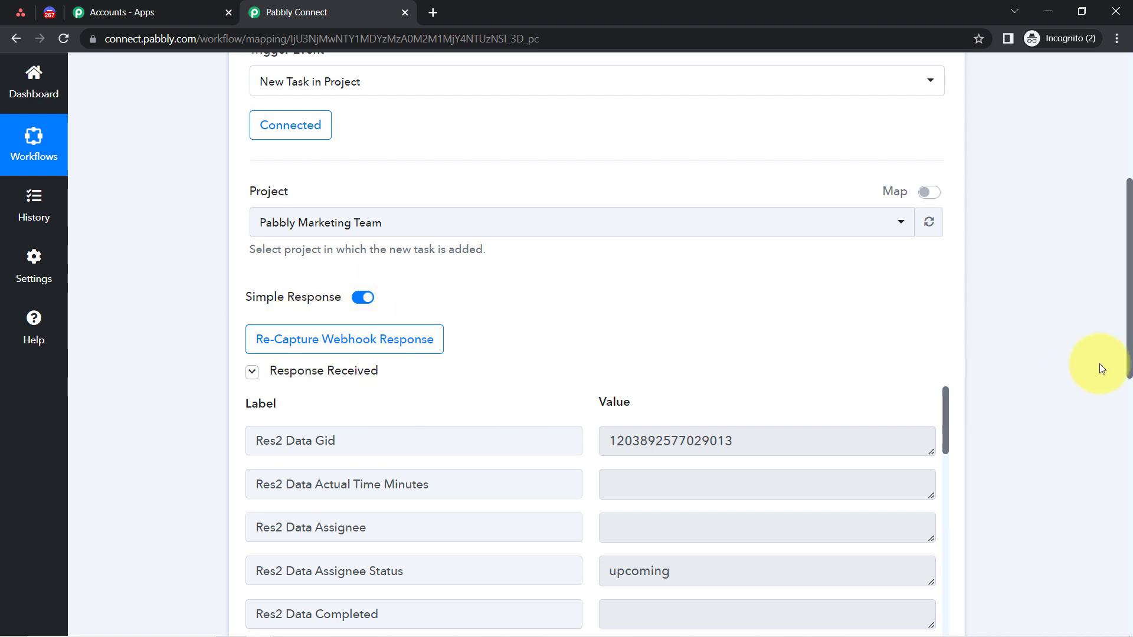
scroll(1132, 341, down, 1)
drag(1131, 341, 1129, 417)
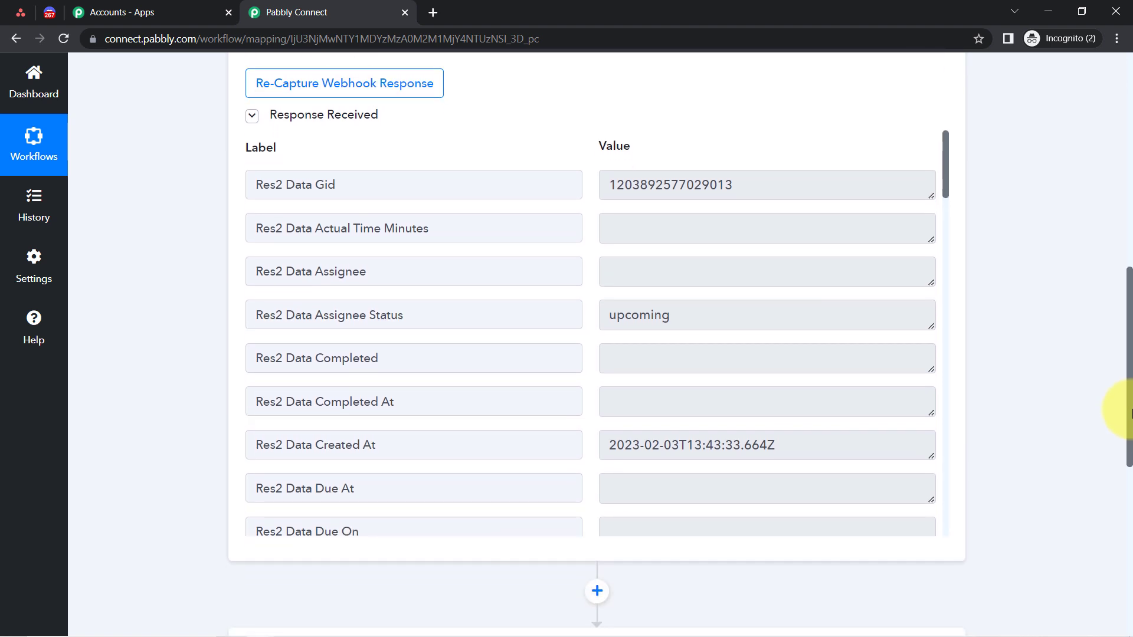
drag(943, 173, 957, 275)
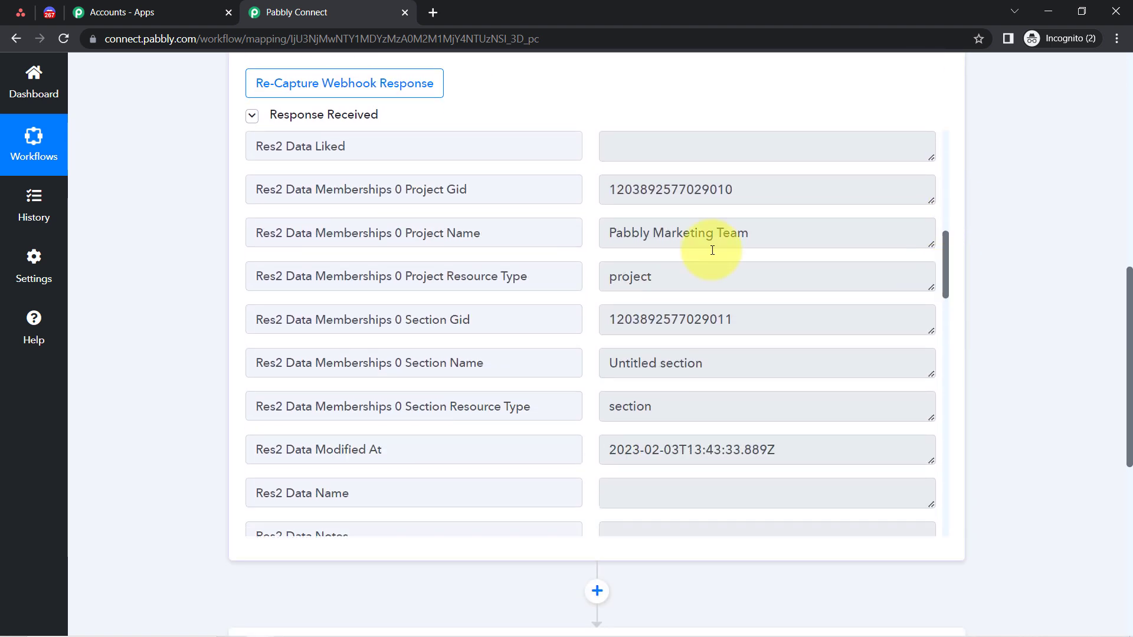
triple_click(684, 235)
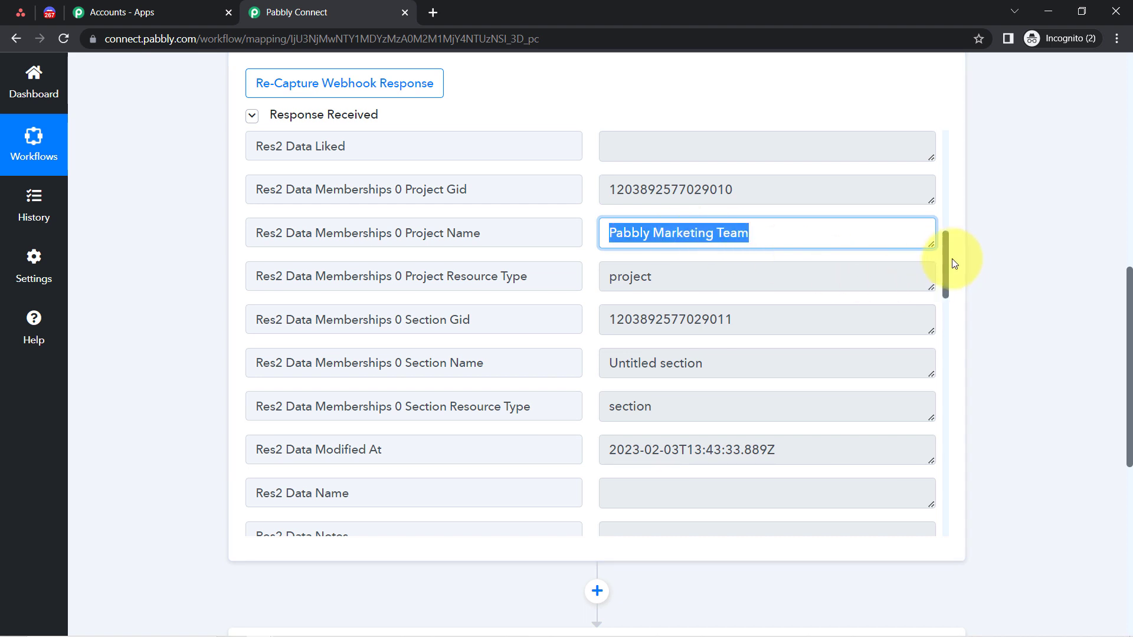
drag(946, 260, 948, 361)
scroll(734, 346, down, 10)
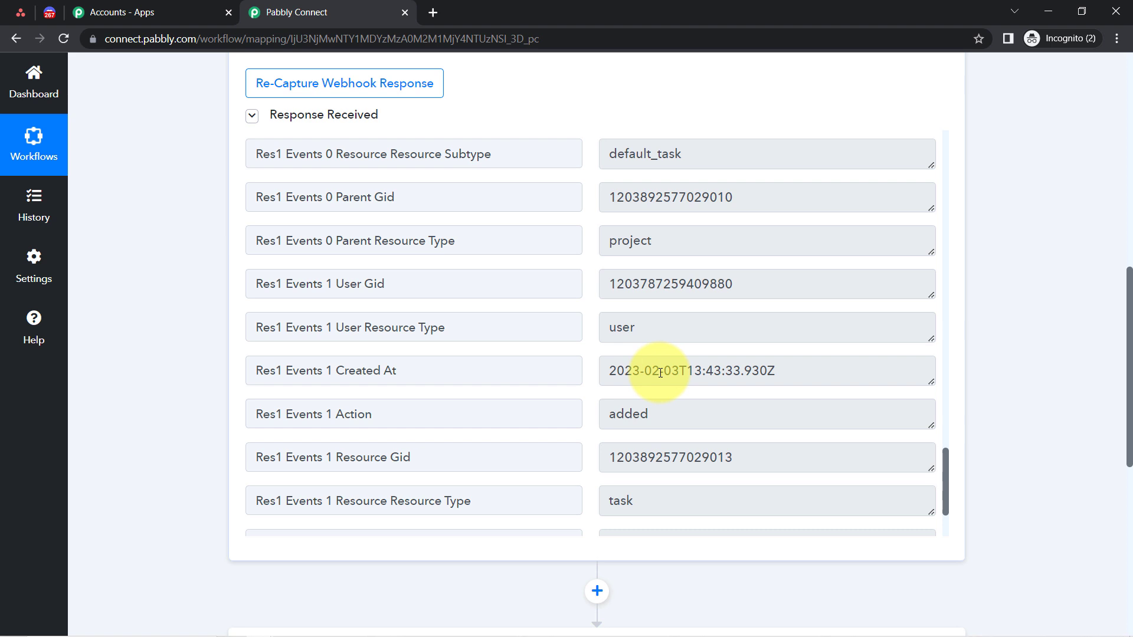
drag(660, 372, 759, 370)
double_click(759, 370)
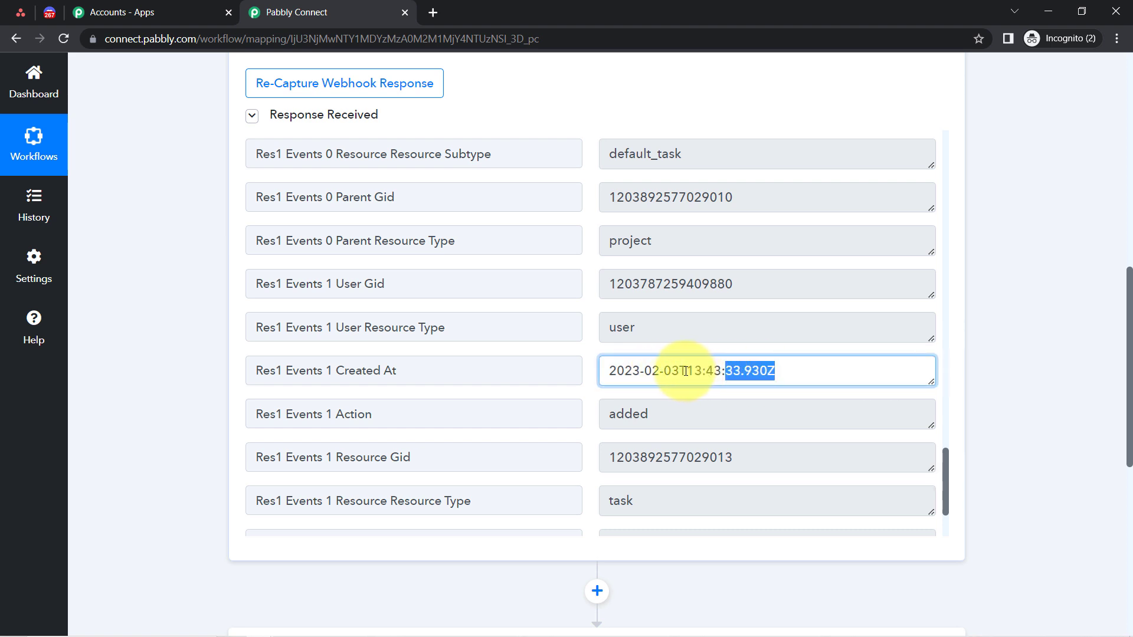
drag(684, 370, 725, 370)
click(724, 371)
triple_click(724, 371)
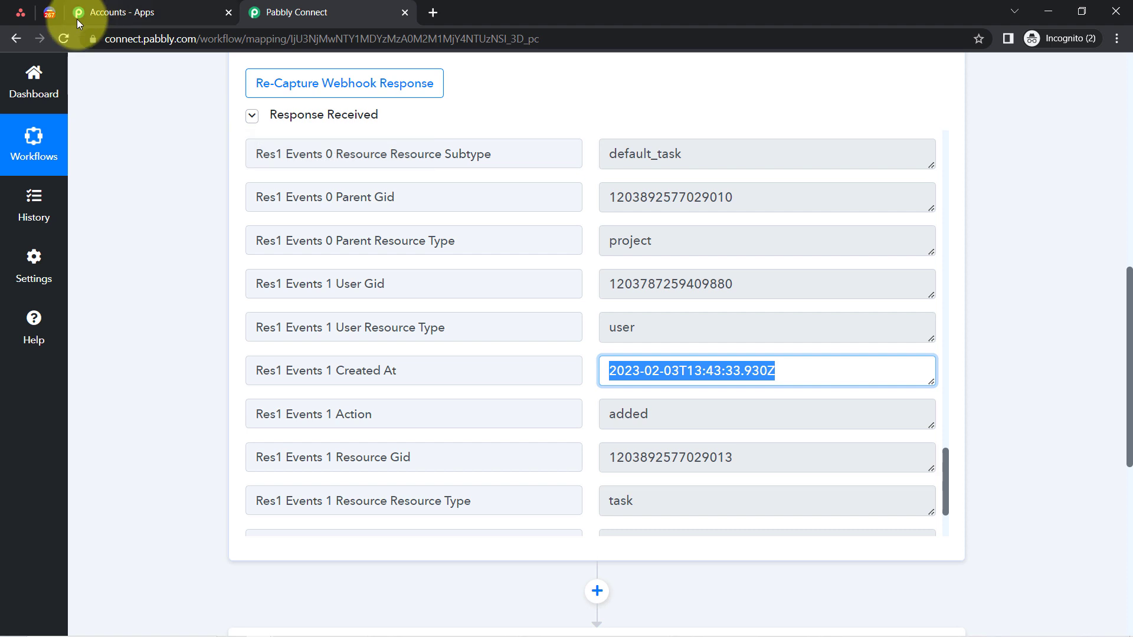
In Asana, open the details of the Google Sheets Automation task and assign it to the limited access member.
click(129, 118)
click(50, 12)
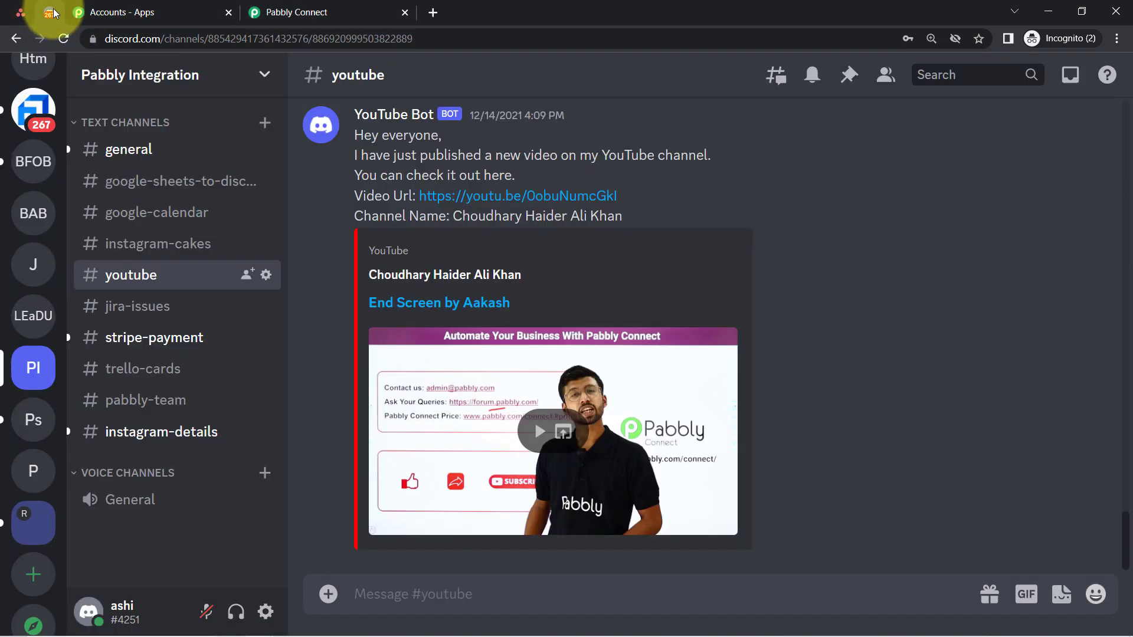
click(22, 13)
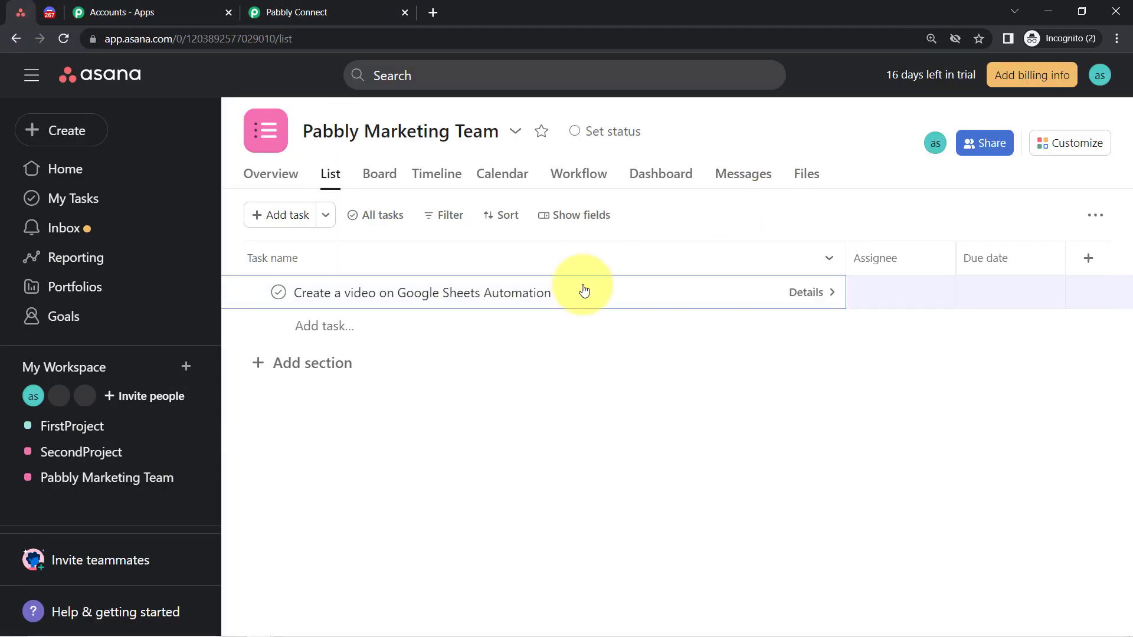
click(798, 294)
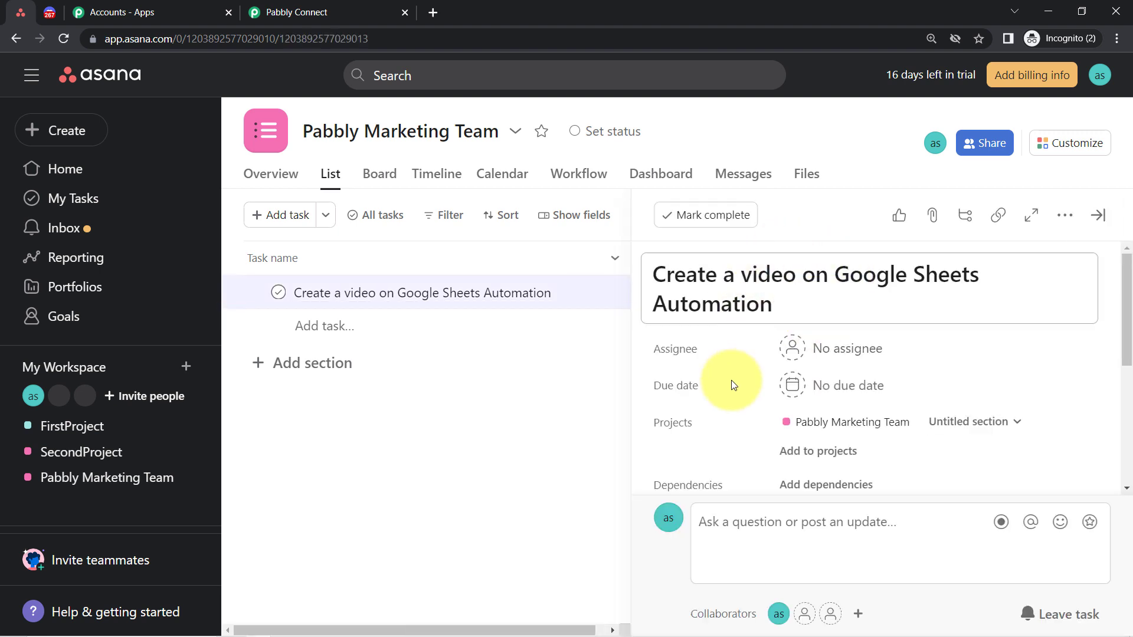
click(826, 349)
key(Return)
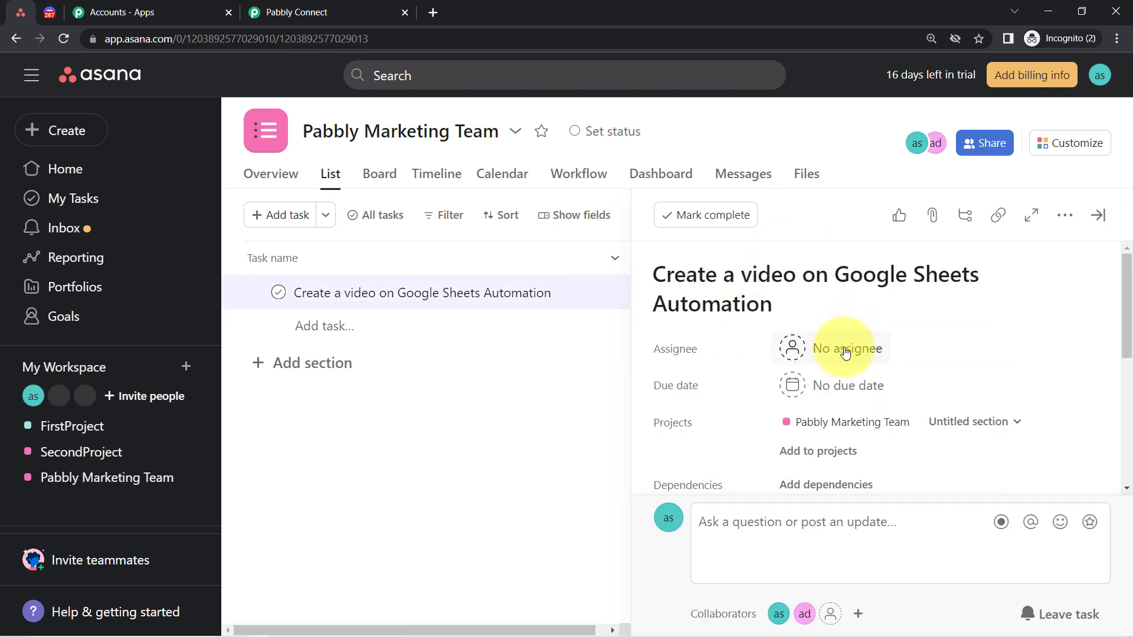
click(841, 352)
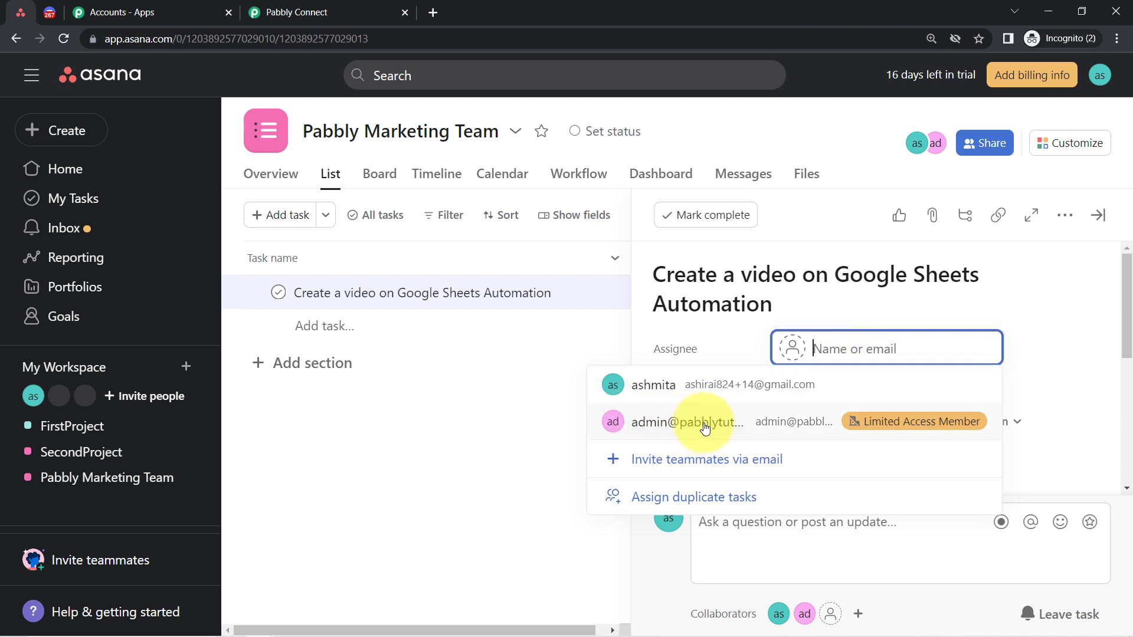
click(701, 424)
Set the Google Sheets Automation task's due date to February 10, 2023.
click(822, 398)
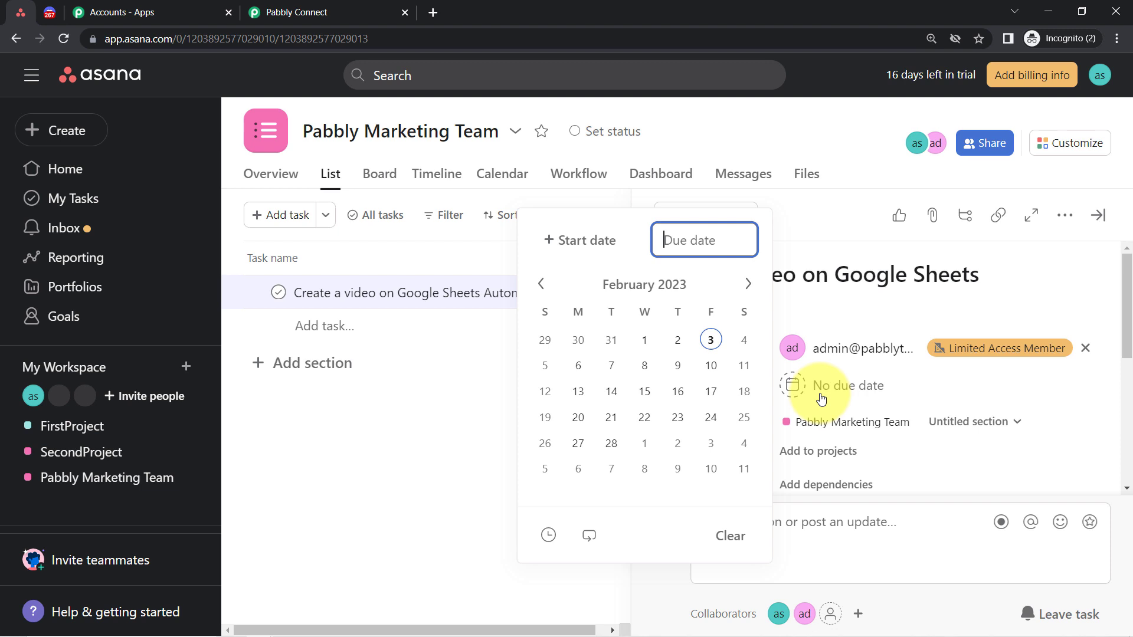
click(708, 366)
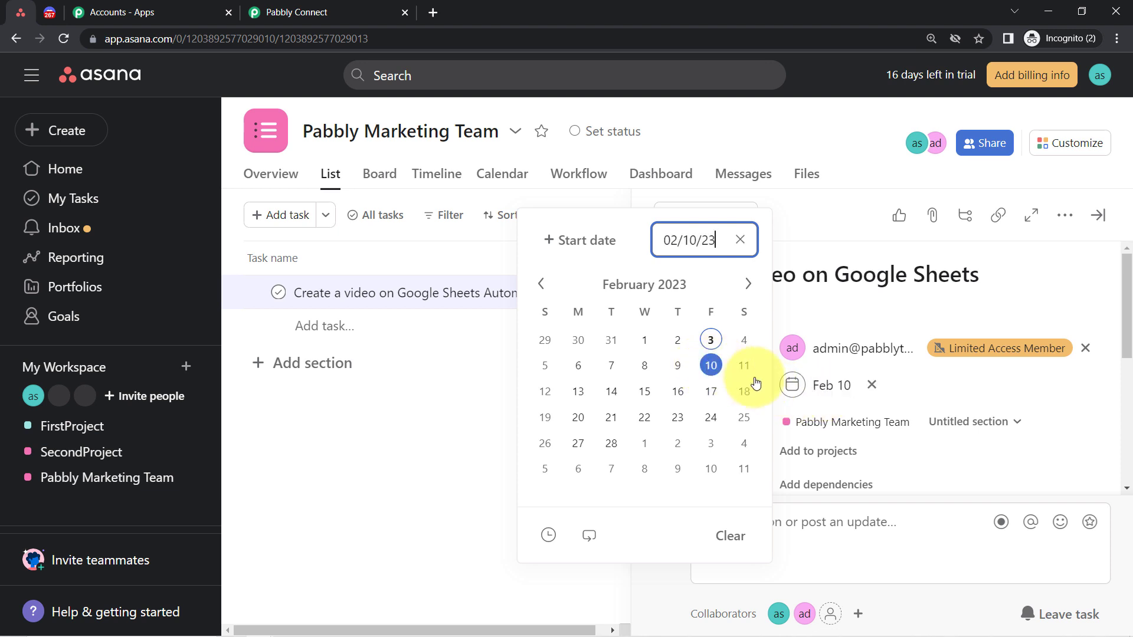
click(936, 405)
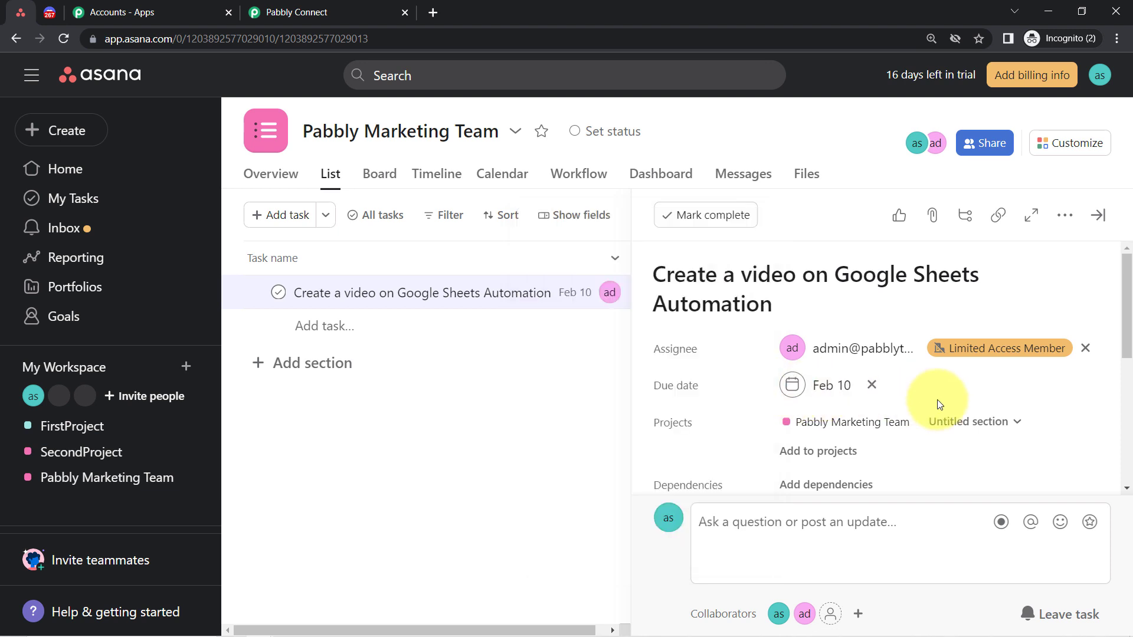
Add the task to FirstProject and draft the comment "We need to crate a video on Google Sheets Automation as it has a huge demand in the market".
click(791, 453)
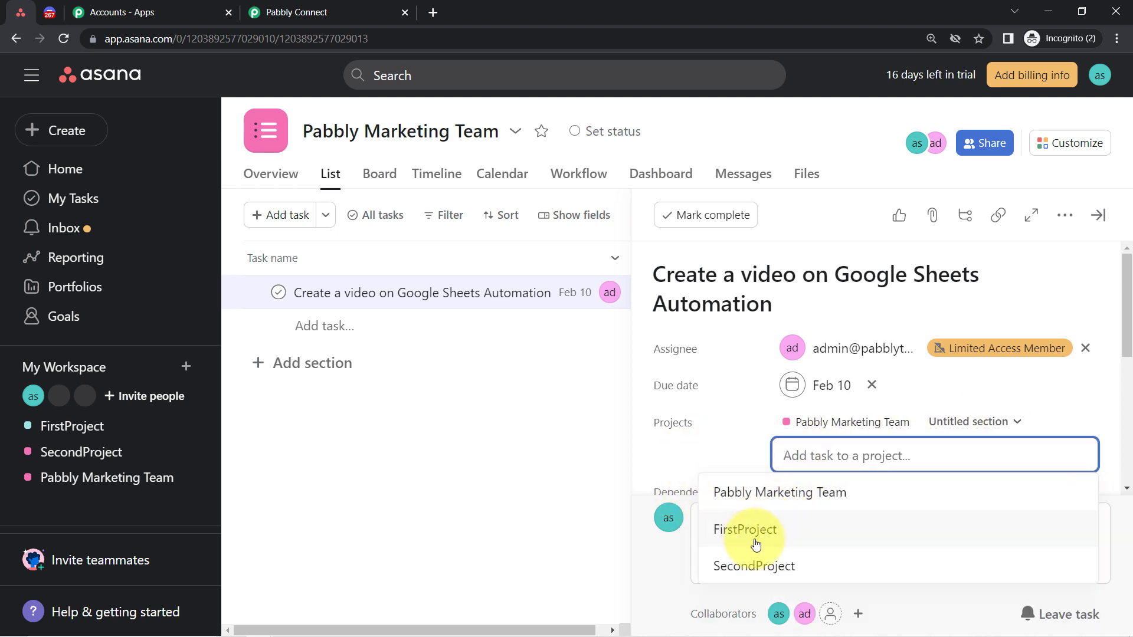
click(745, 525)
click(759, 522)
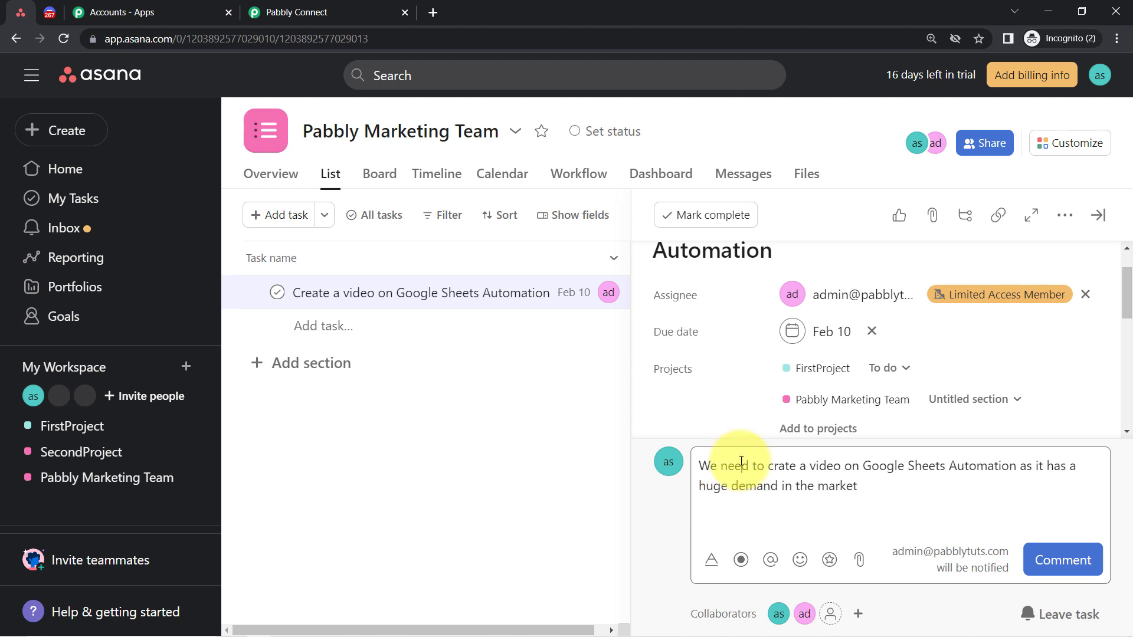
triple_click(816, 486)
triple_click(833, 484)
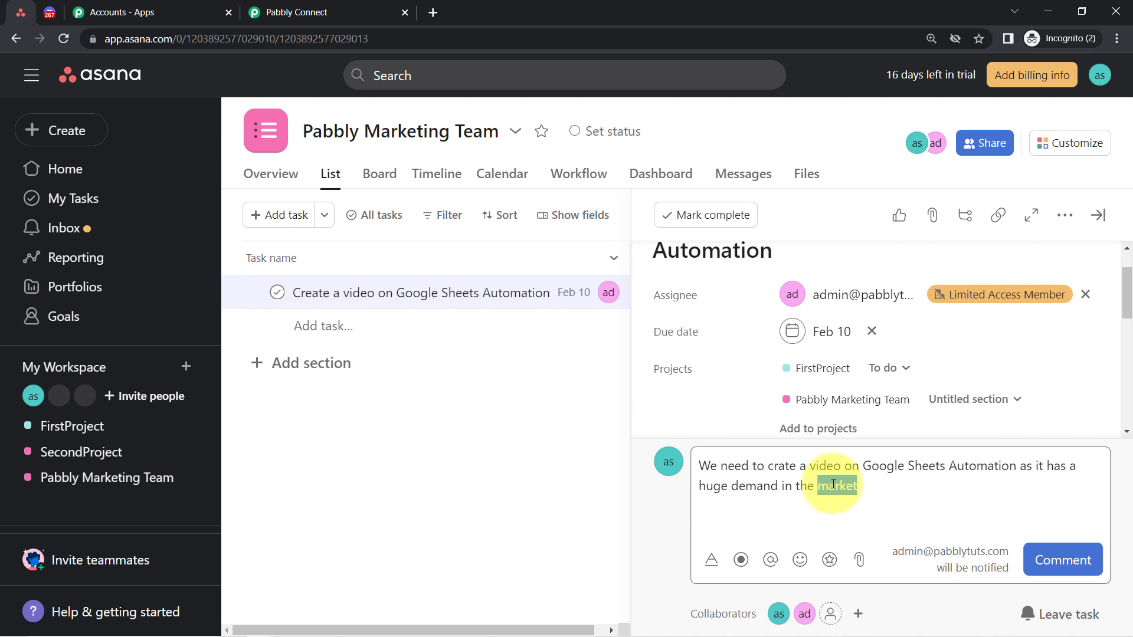
click(598, 511)
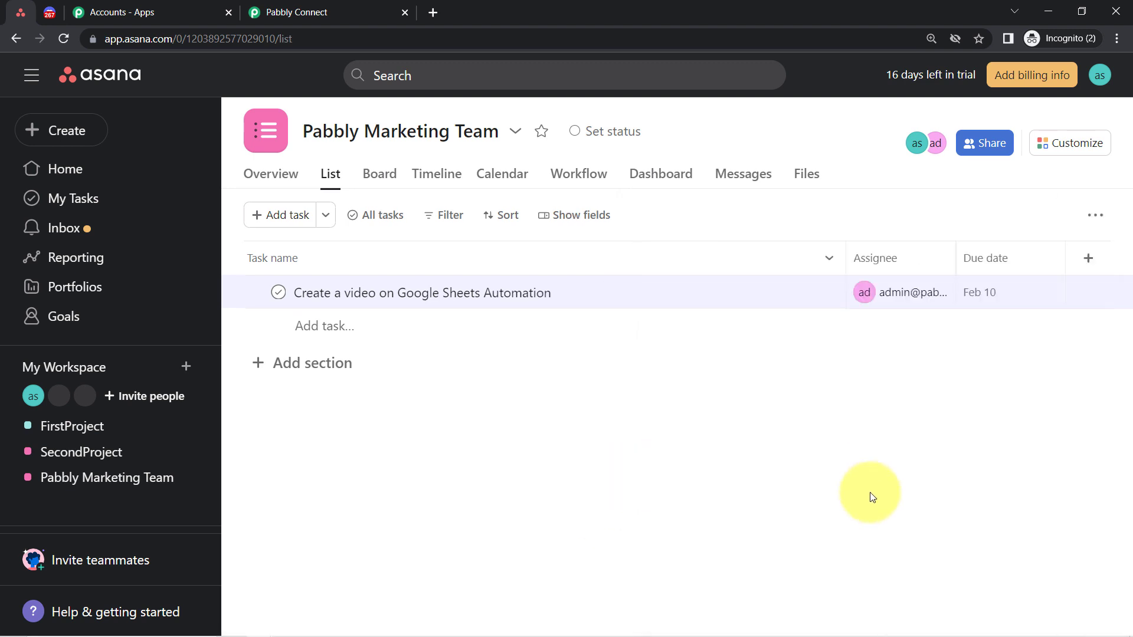
click(817, 292)
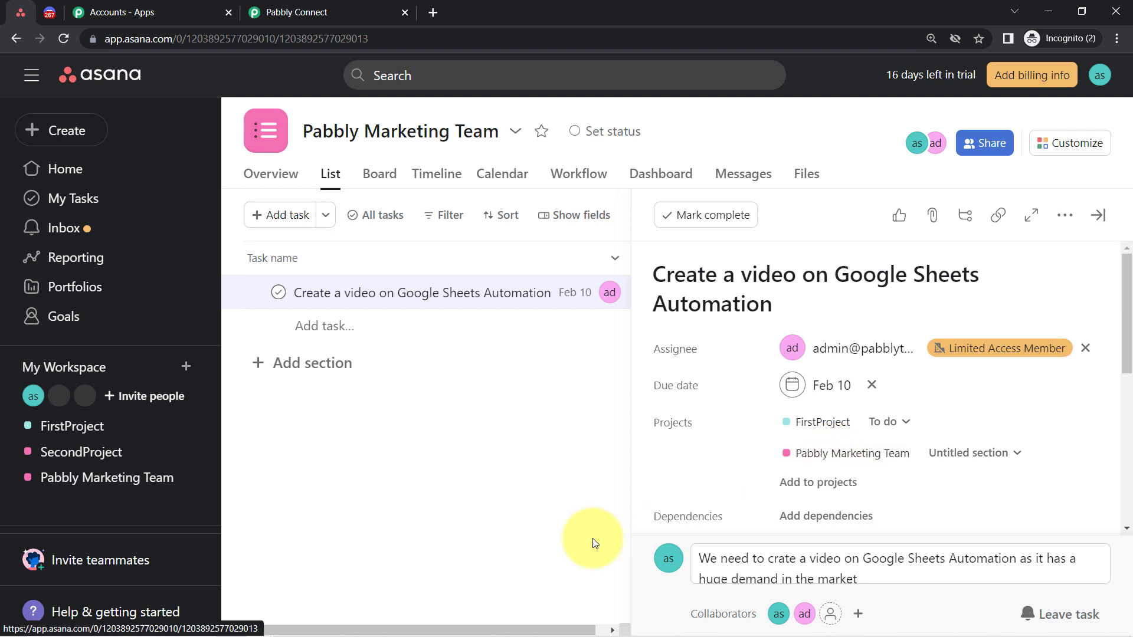
In Pabbly Connect, examine the rest of the captured Asana trigger response, including the event user, resource and parent fields.
click(283, 12)
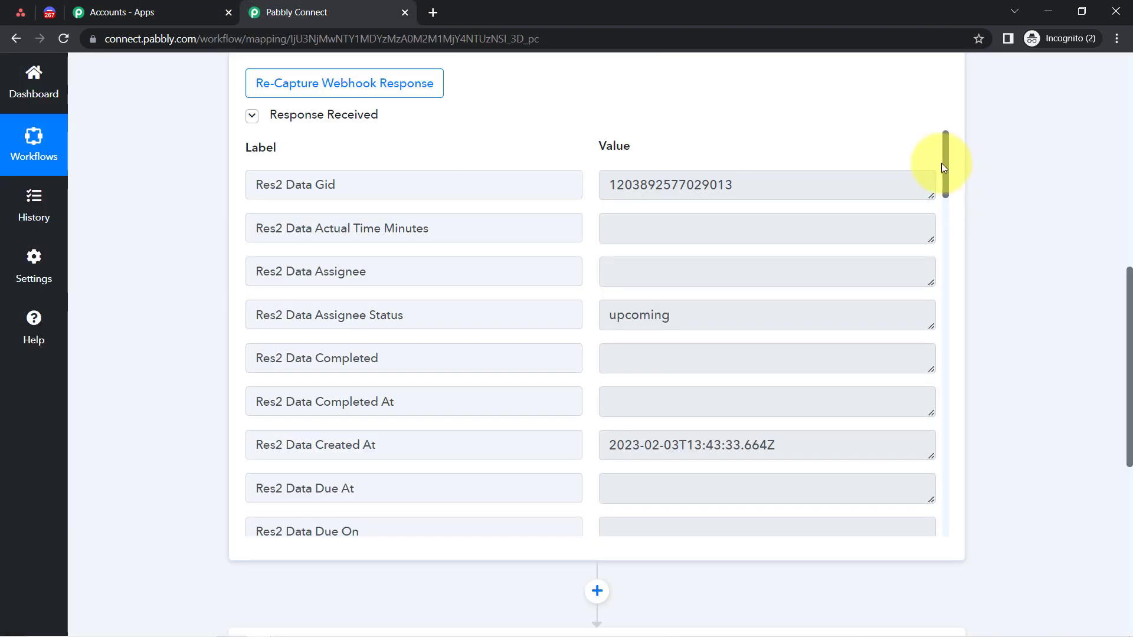
drag(947, 158, 948, 448)
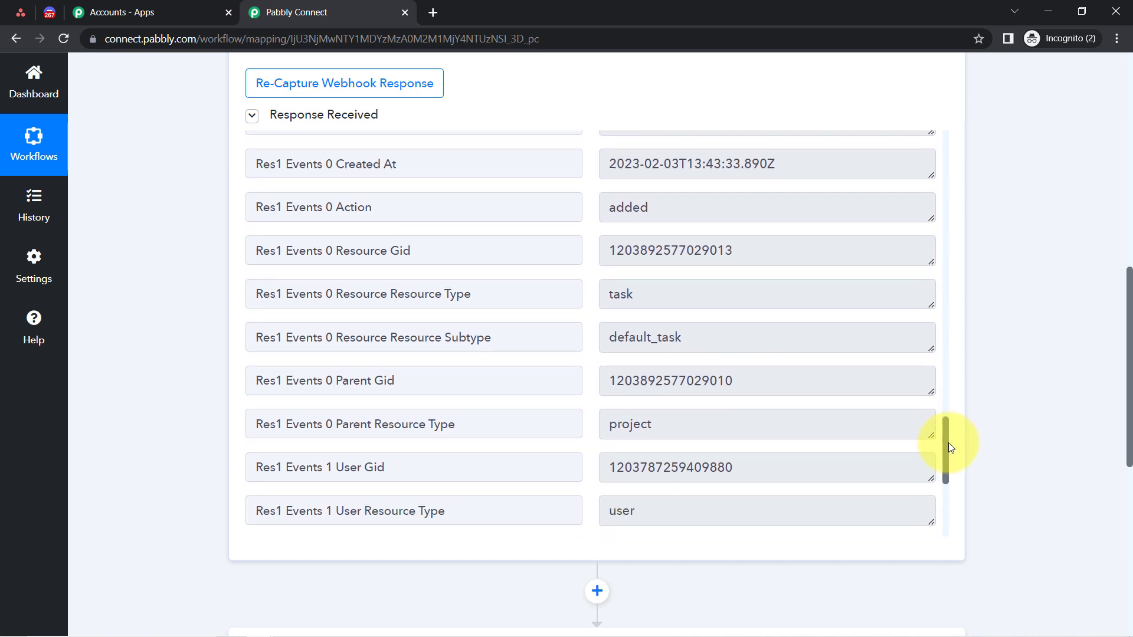
key(ctrl+d)
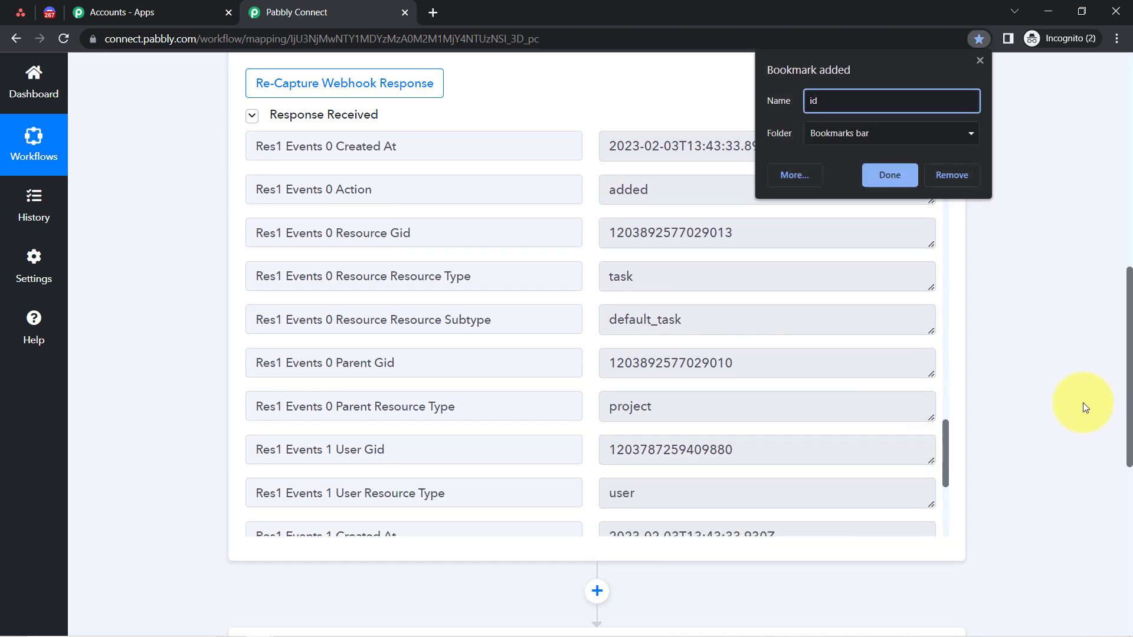
click(944, 407)
drag(943, 443, 950, 484)
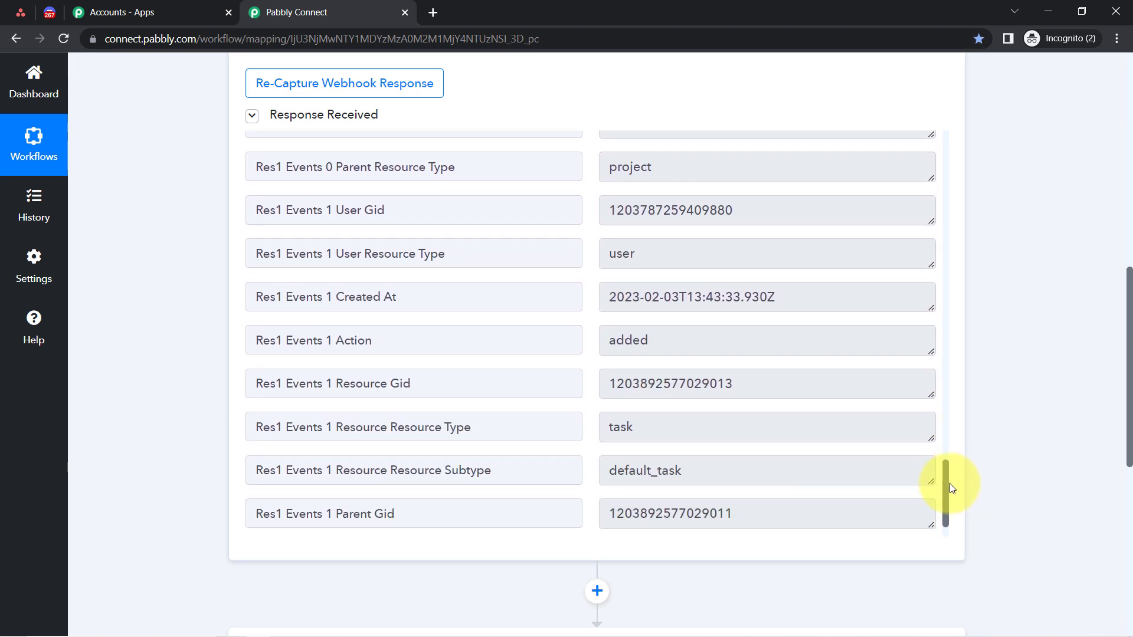
click(671, 203)
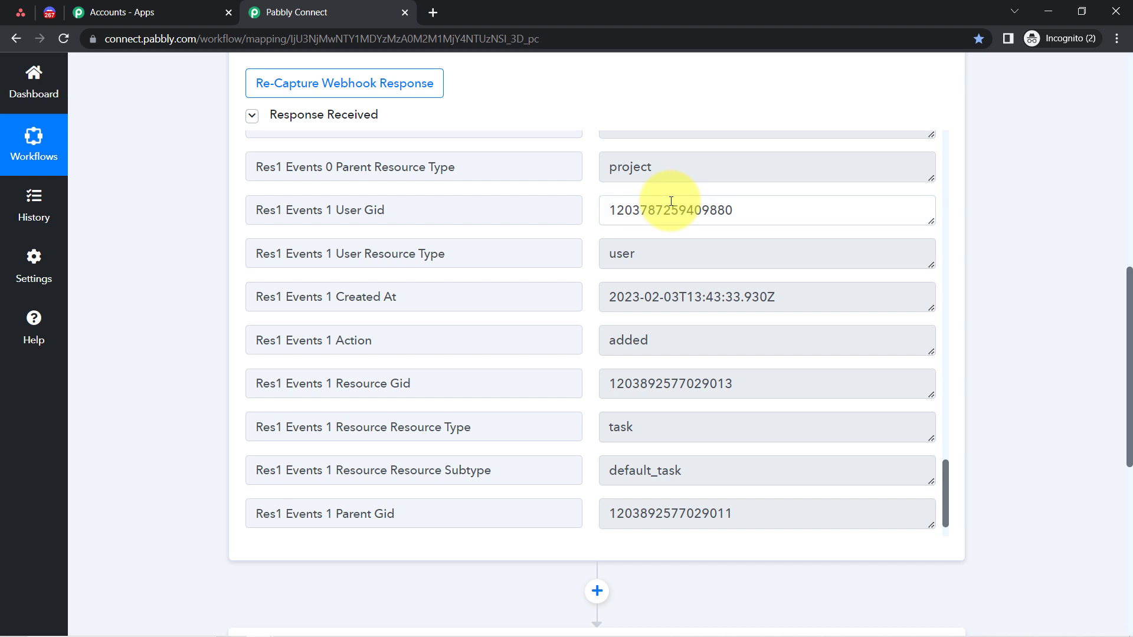
double_click(671, 202)
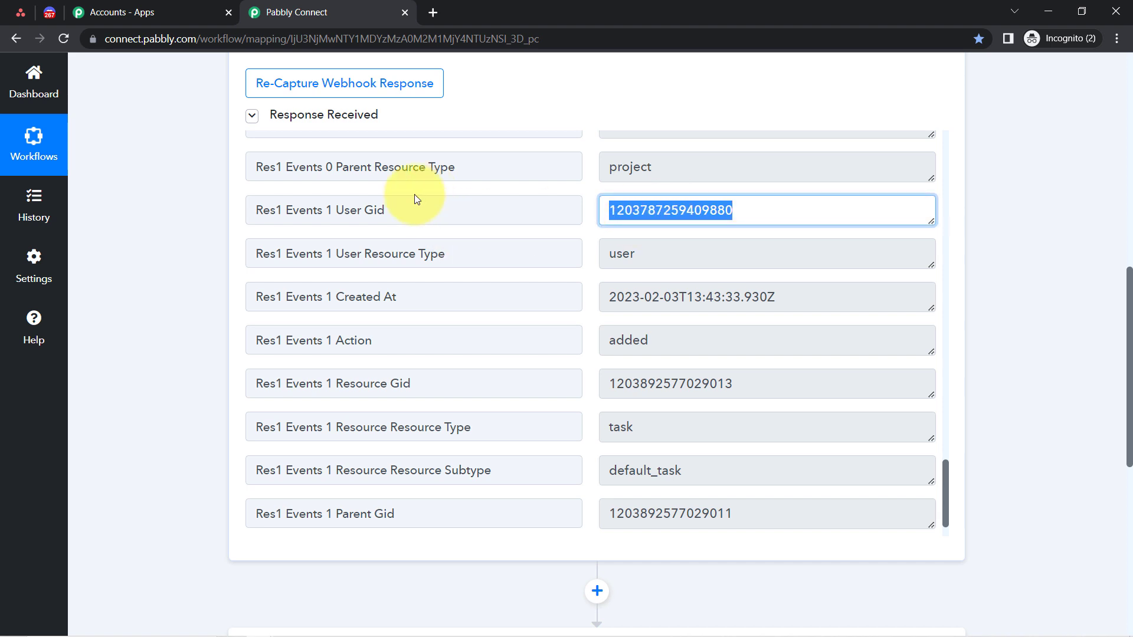
click(171, 314)
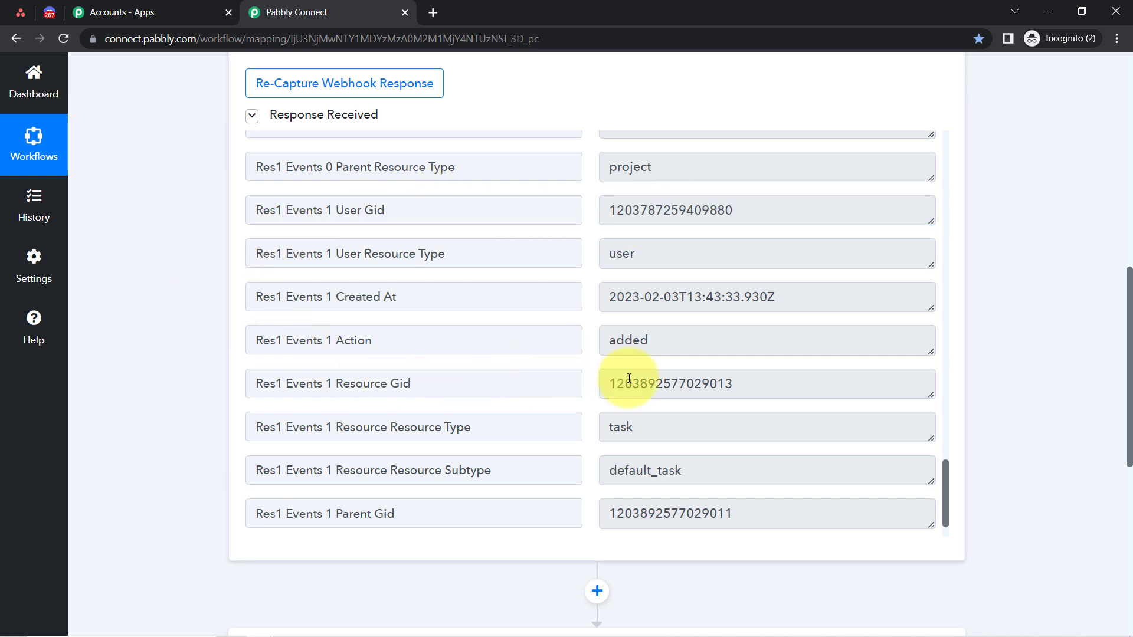
Search for "delay" in the second action step and choose Delay by Pabbly as its app.
drag(1129, 303, 1127, 450)
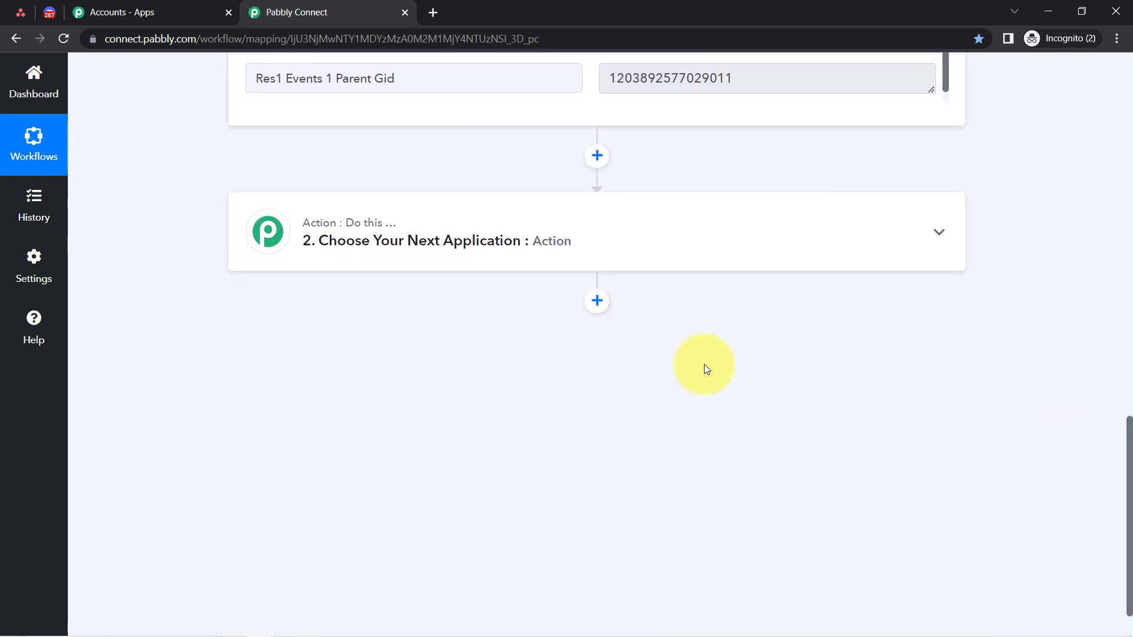
click(478, 251)
click(348, 326)
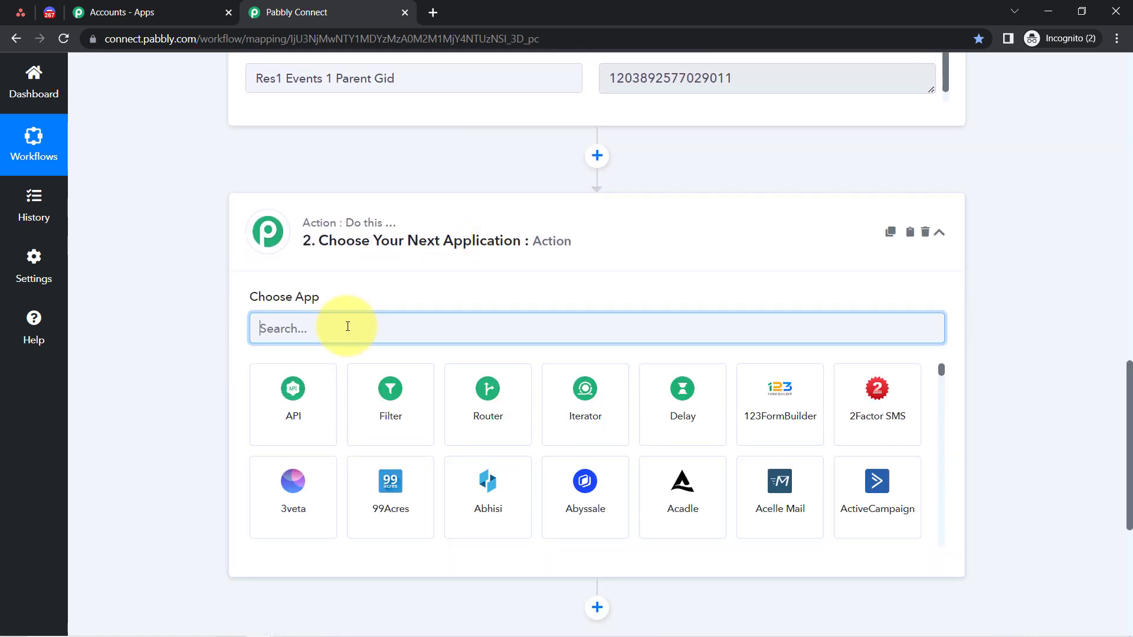
text(delay)
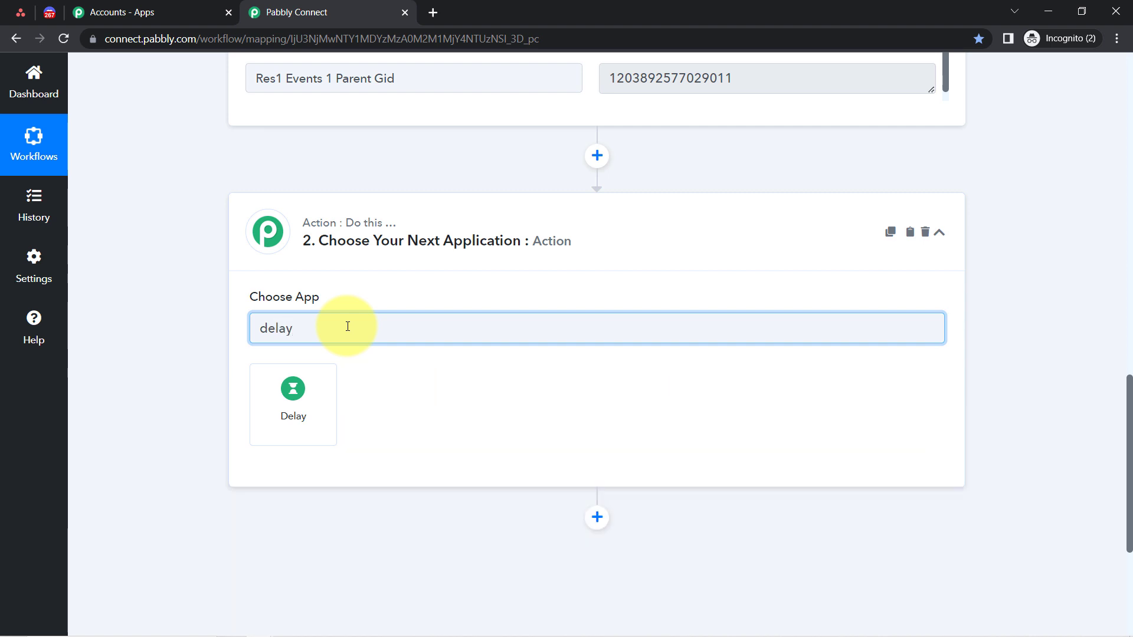
click(291, 407)
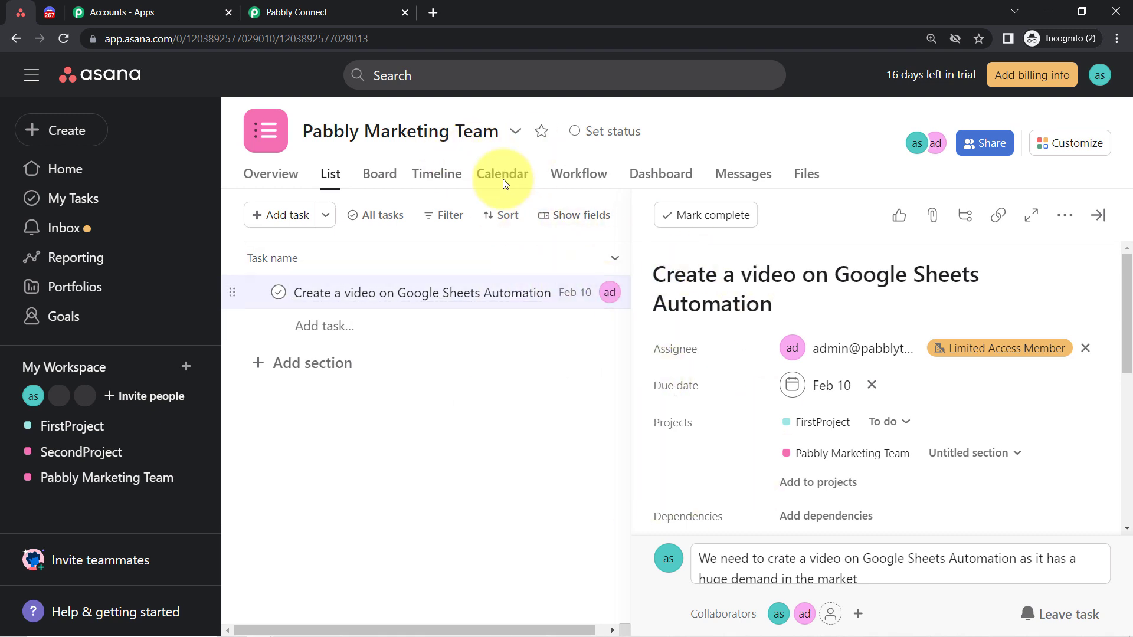
Back in Pabbly Connect, set the delay step's delay value to 5.
click(297, 12)
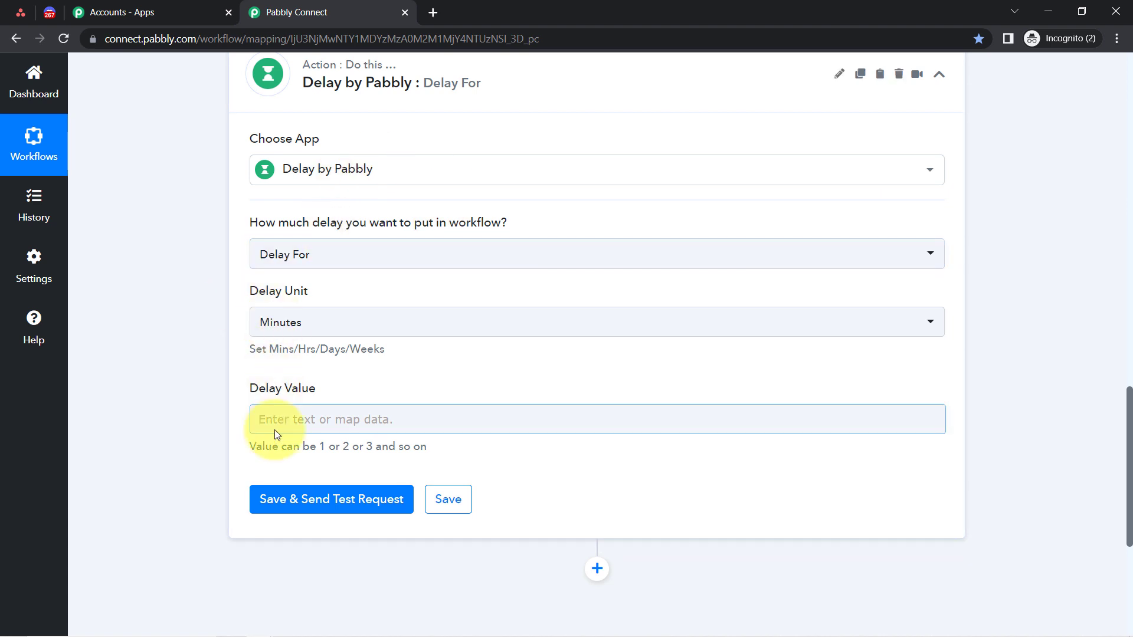
click(265, 418)
text(5)
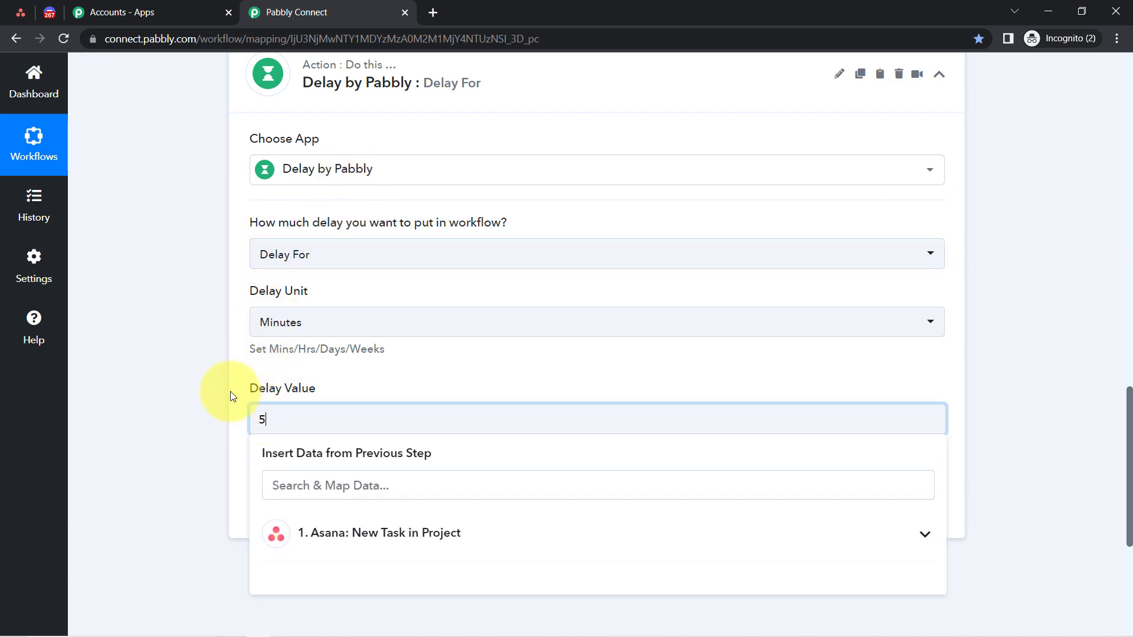
click(199, 391)
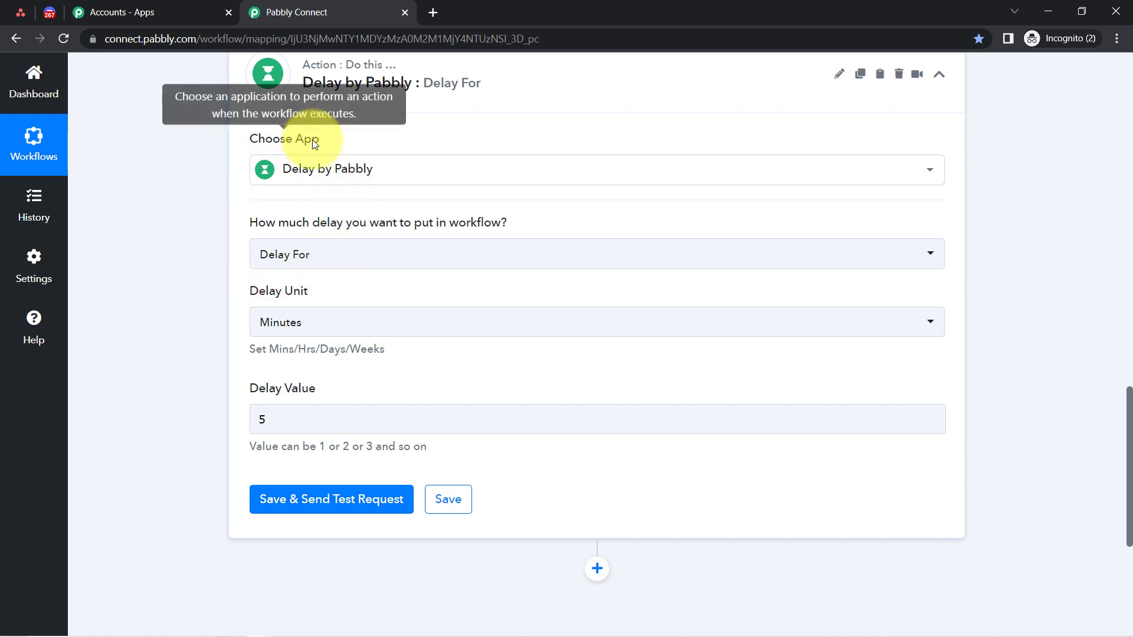
Keep the delay as Delay For with 5 minutes, save the step and send its test request.
mouse_move(291, 138)
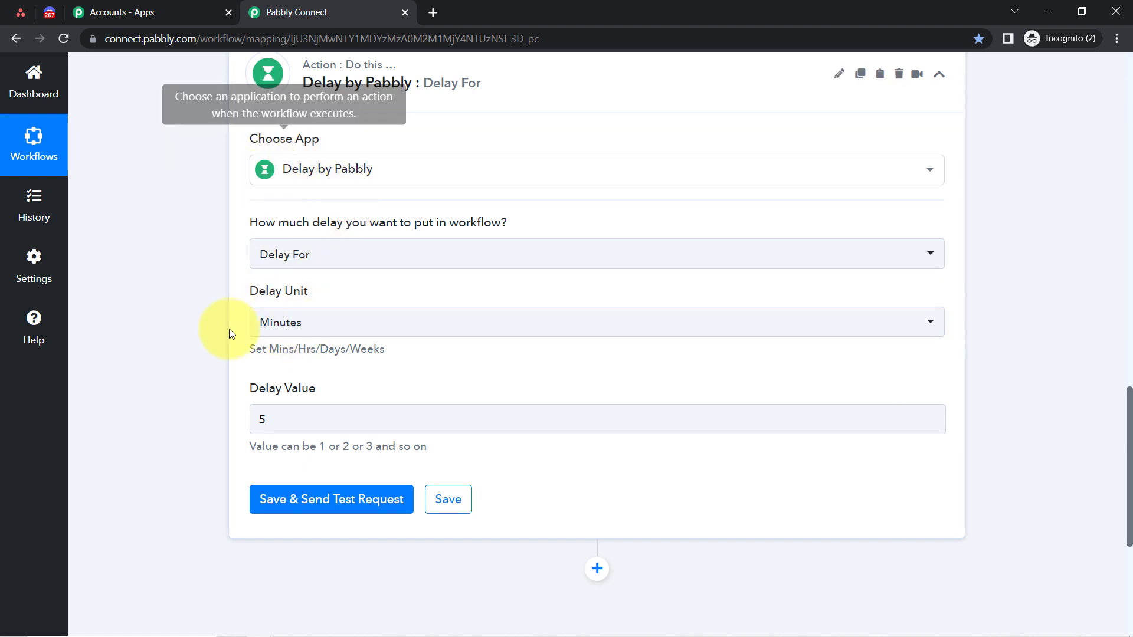
click(279, 262)
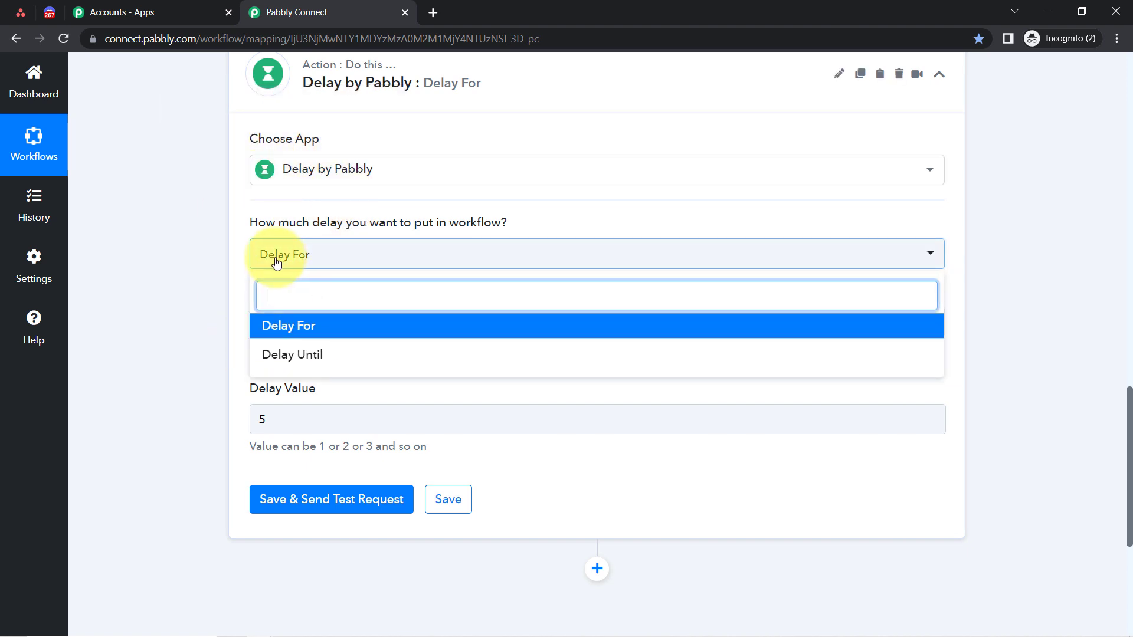
click(274, 254)
click(281, 265)
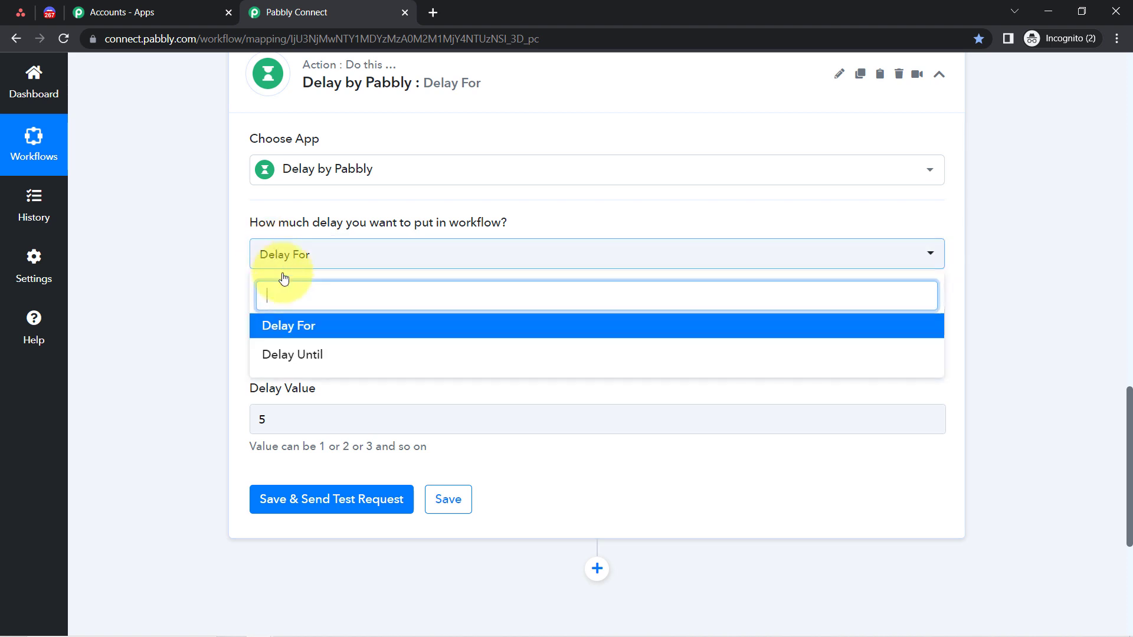
click(278, 330)
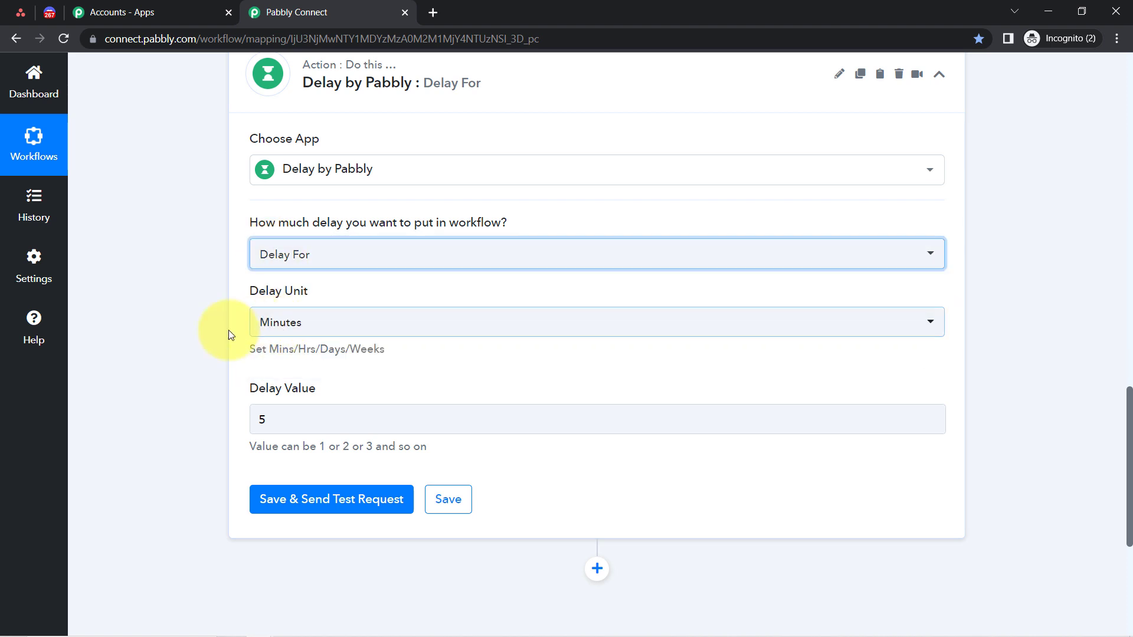
click(278, 325)
click(275, 394)
click(263, 413)
text(5)
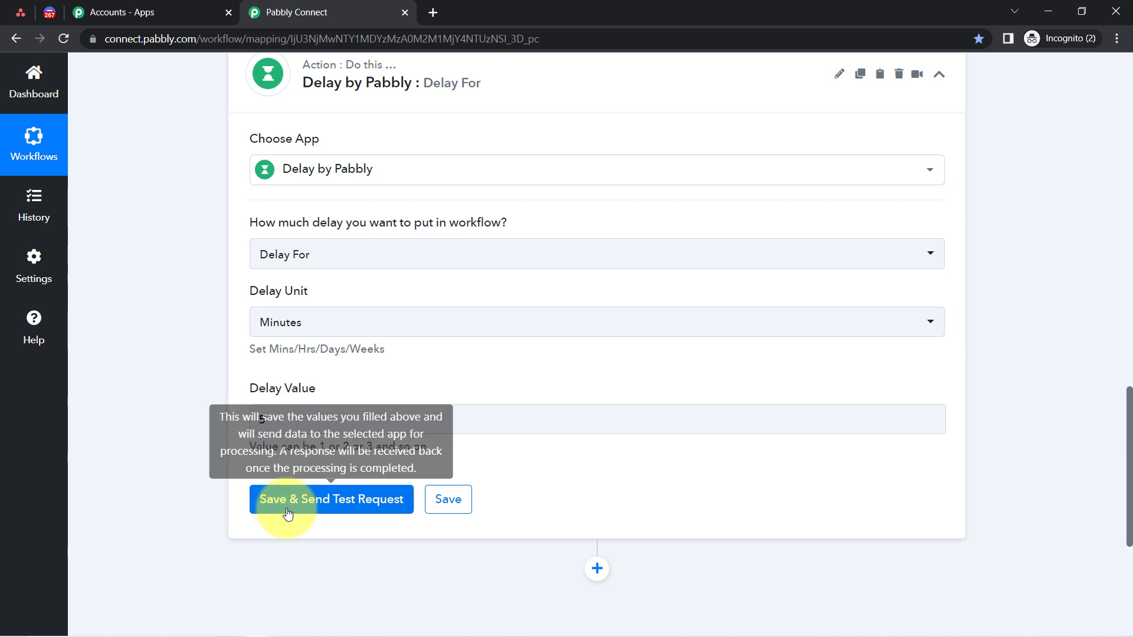
click(287, 511)
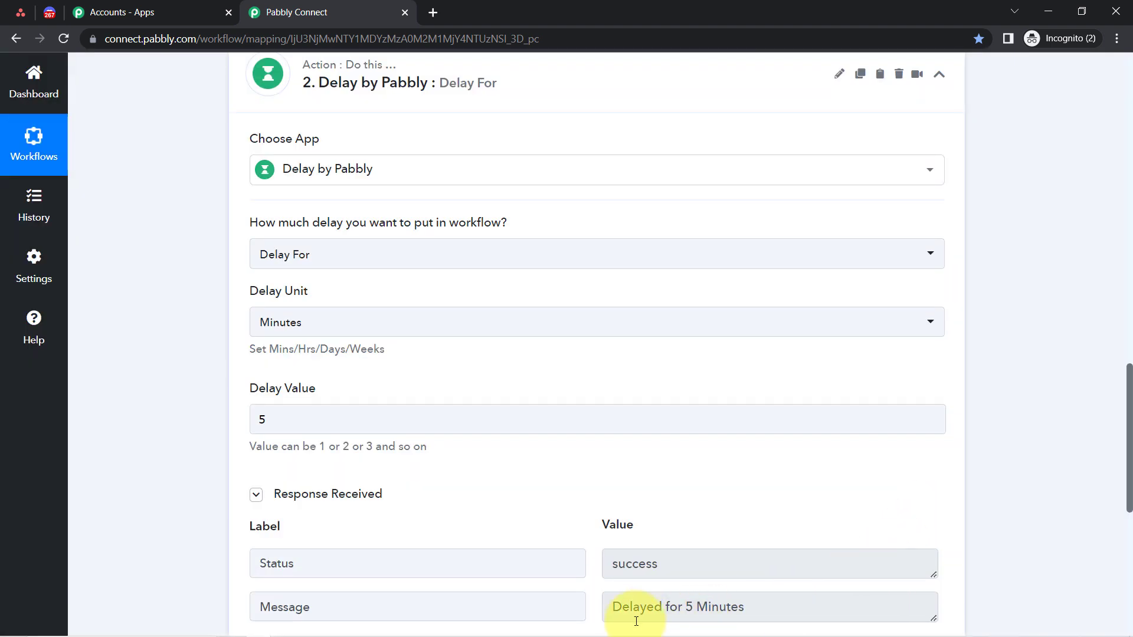
drag(628, 613, 752, 608)
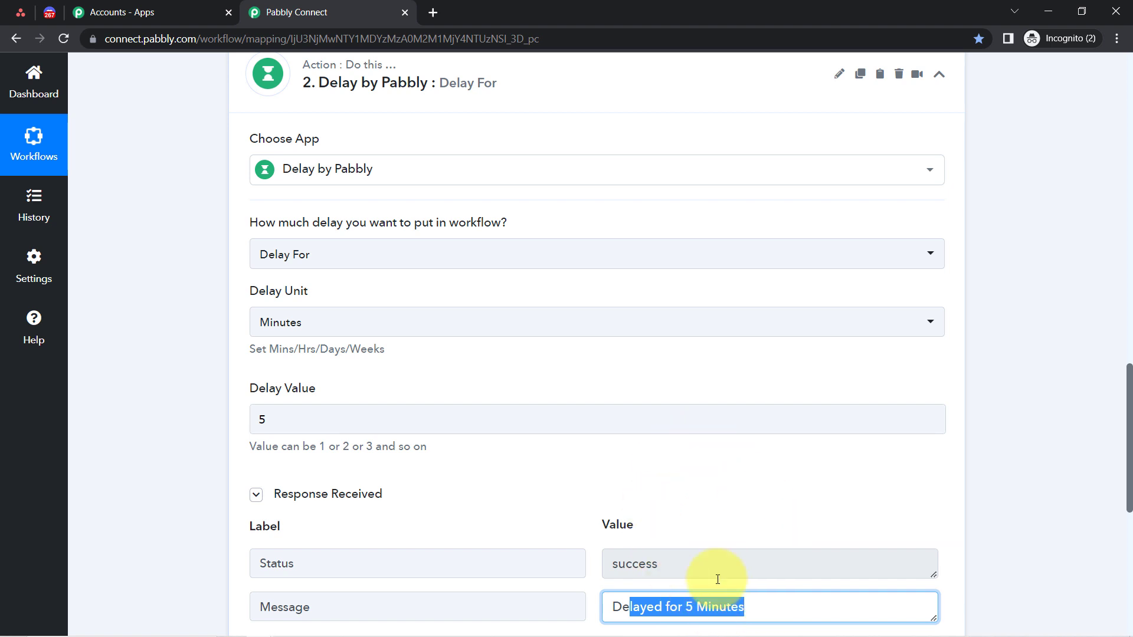
Review the Discord server's channels, the Asana task's details and the delay step's response.
click(49, 11)
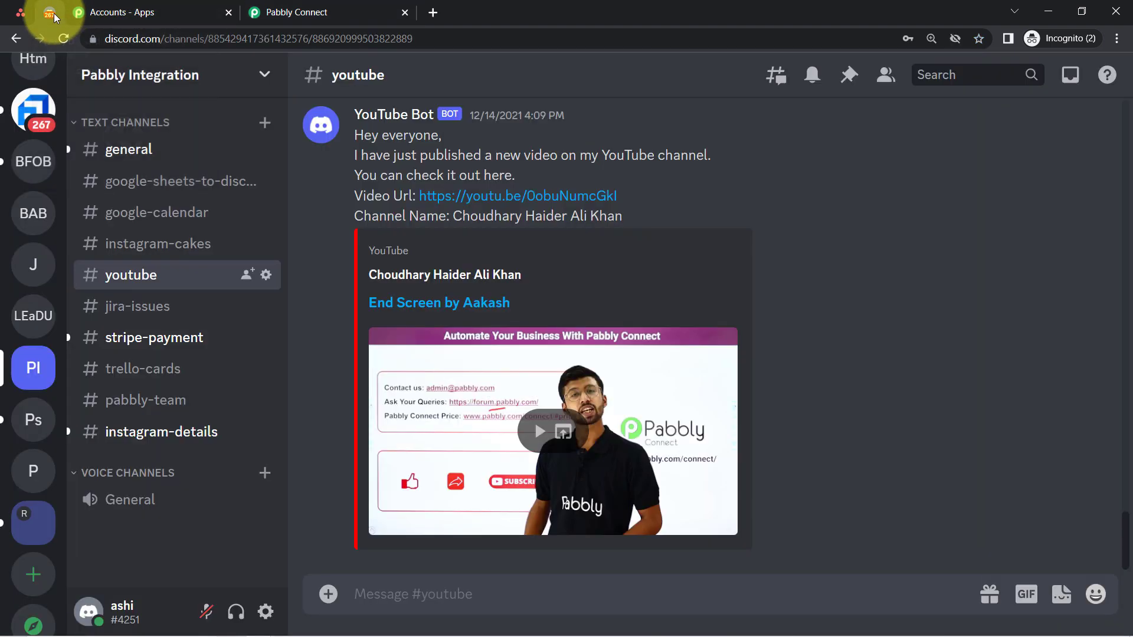
click(21, 12)
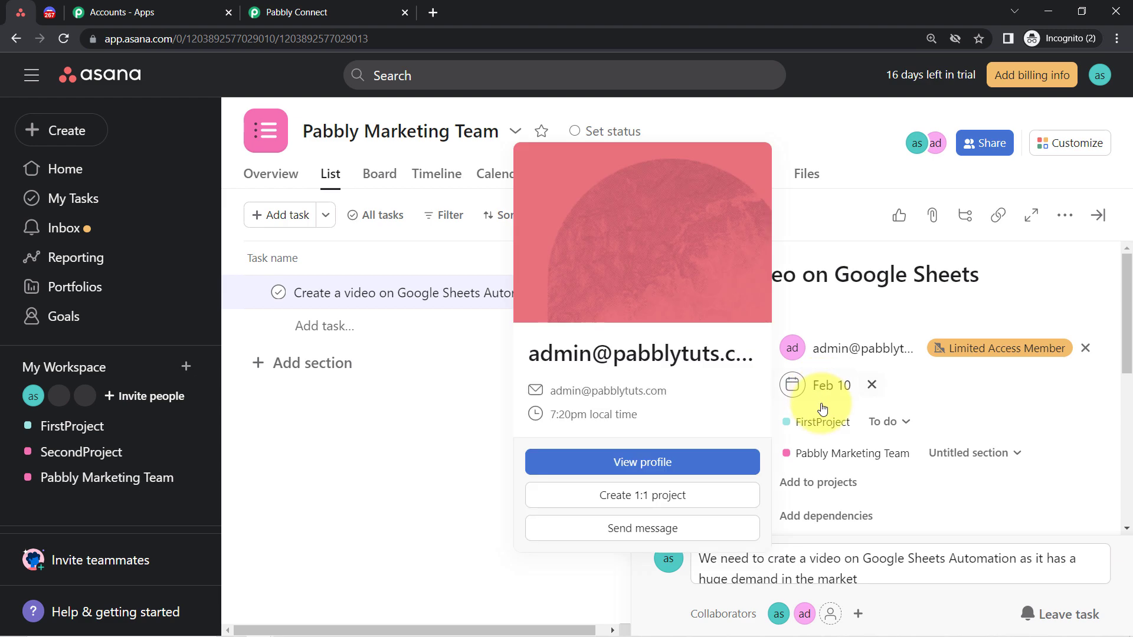
click(289, 8)
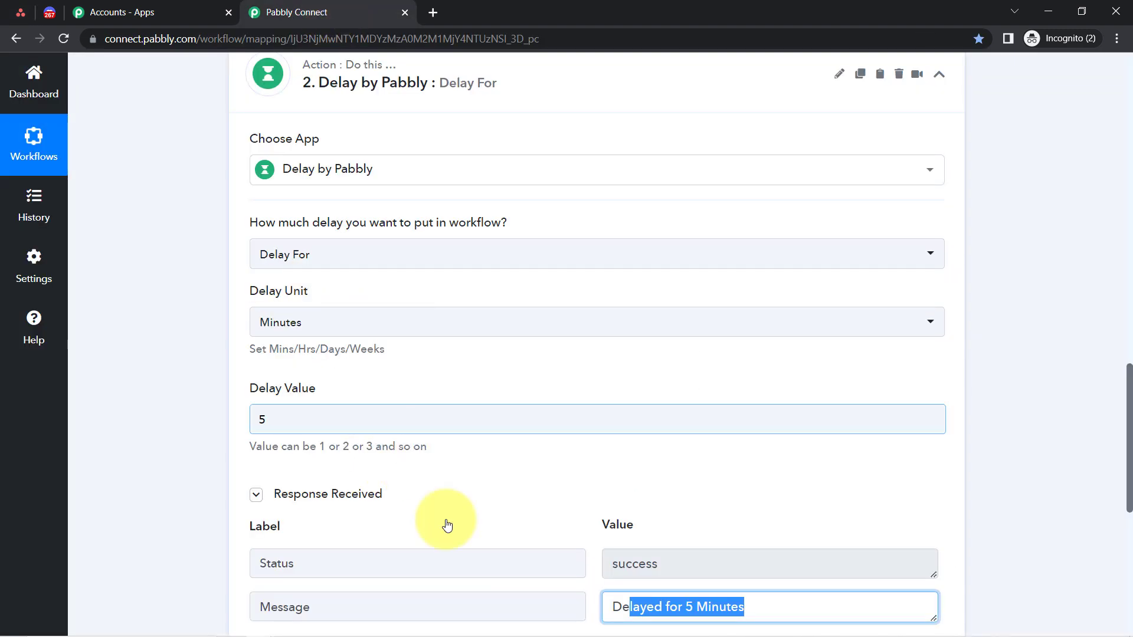
drag(1130, 378, 1123, 516)
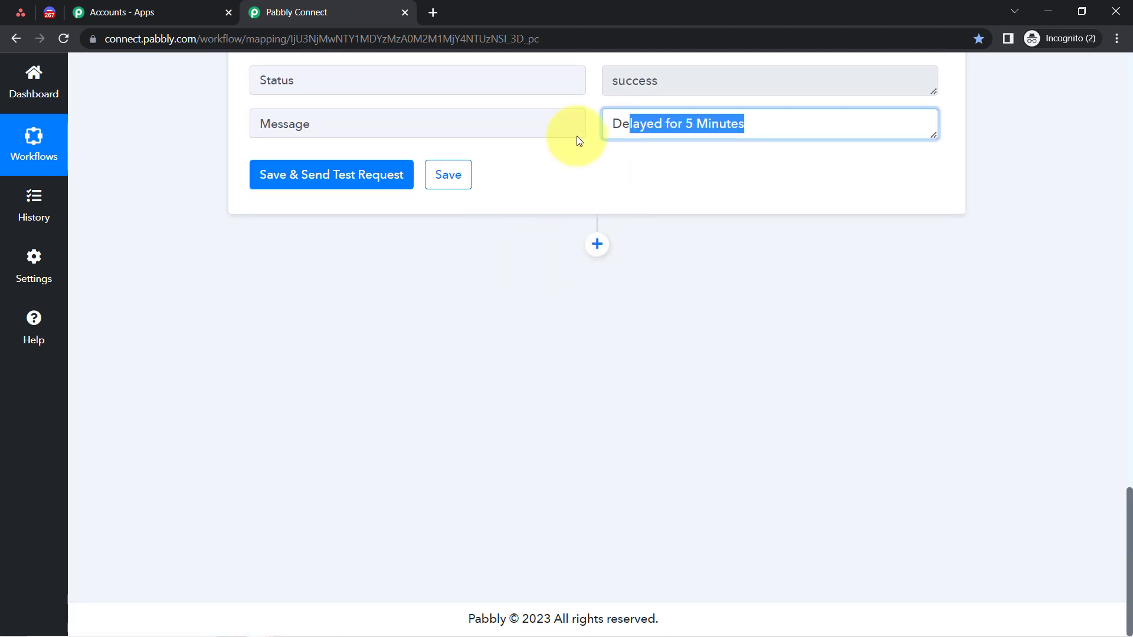
click(21, 12)
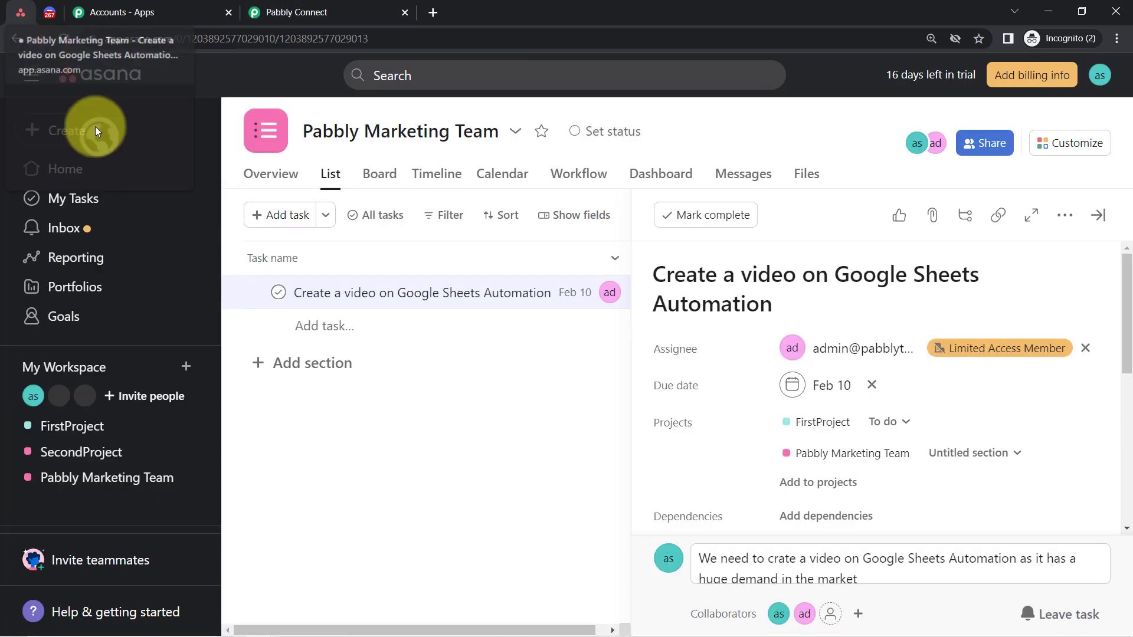
In Pabbly Connect, add another action step after the delay and choose Asana as its app.
click(333, 7)
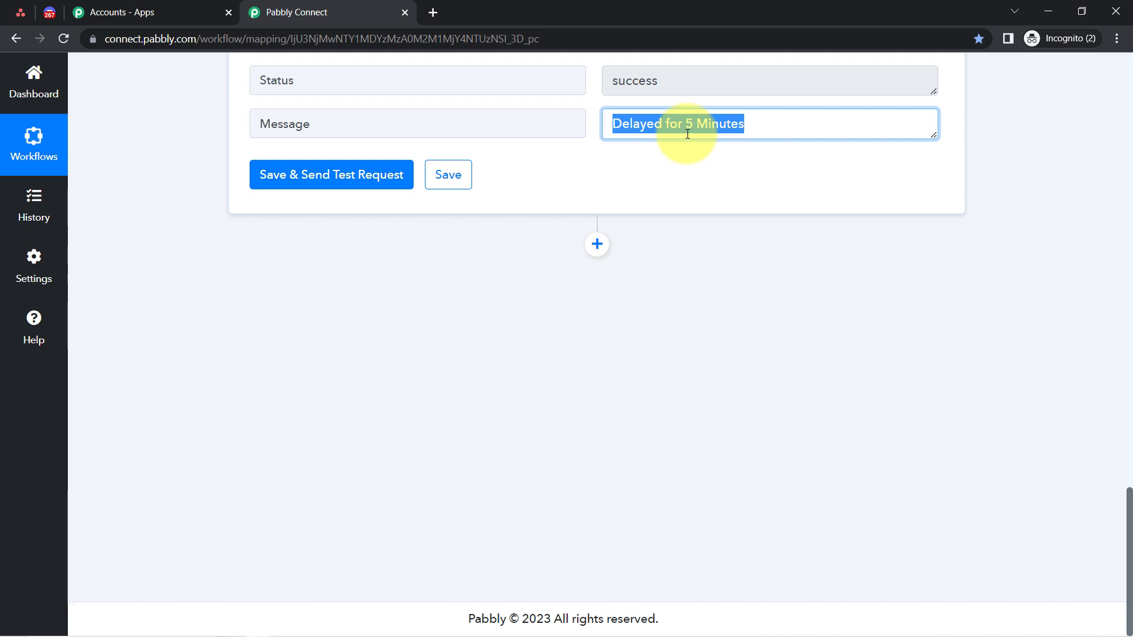
click(596, 244)
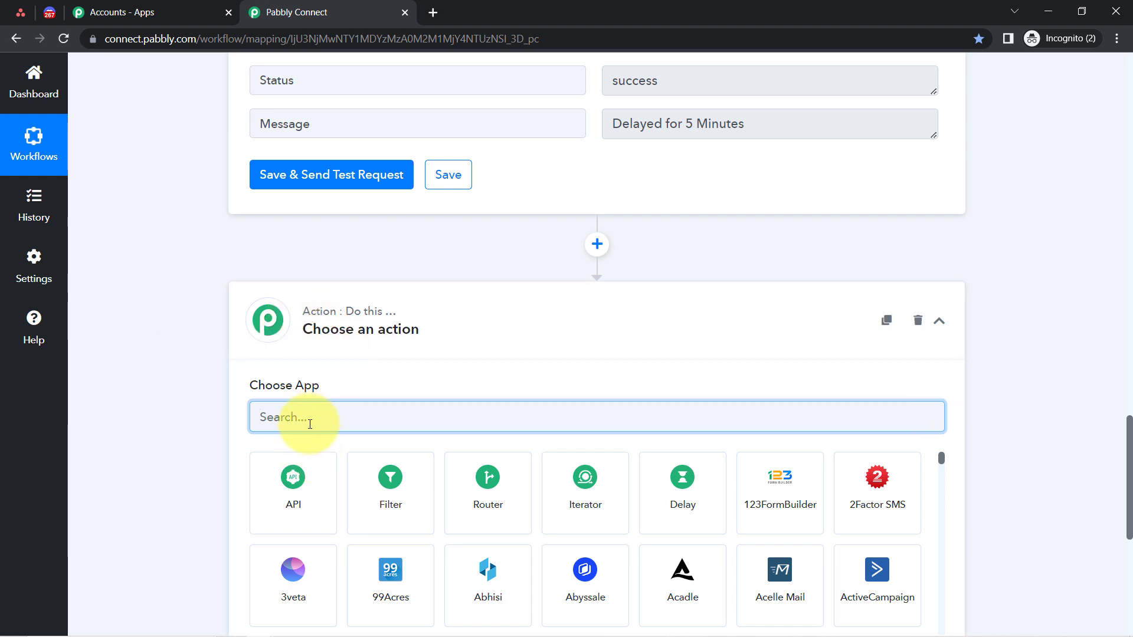
text(asan)
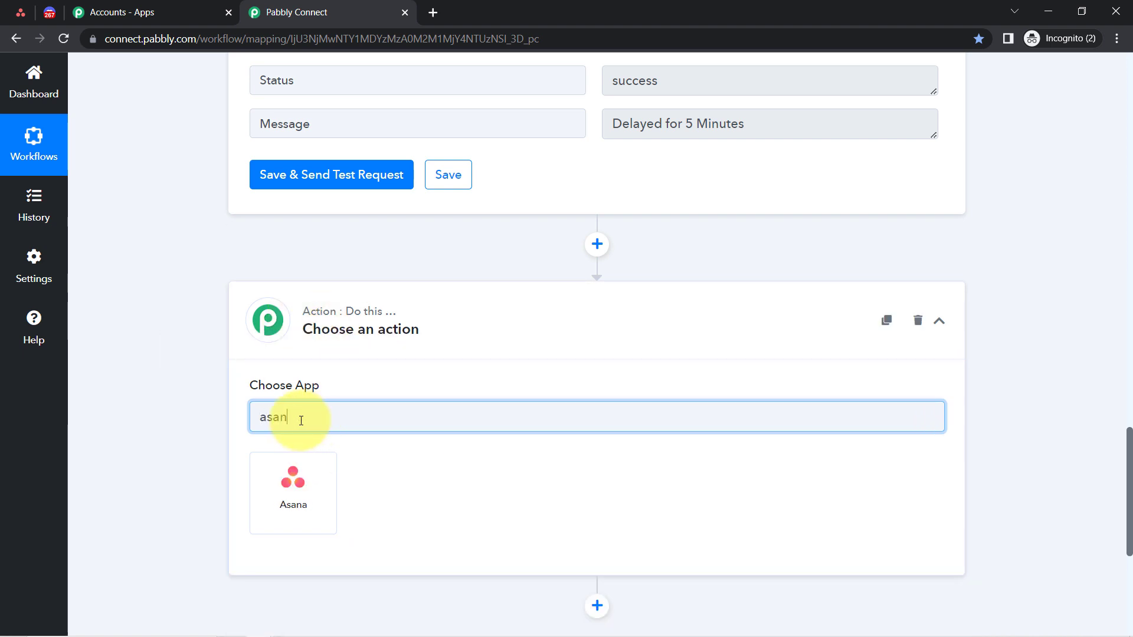
click(296, 479)
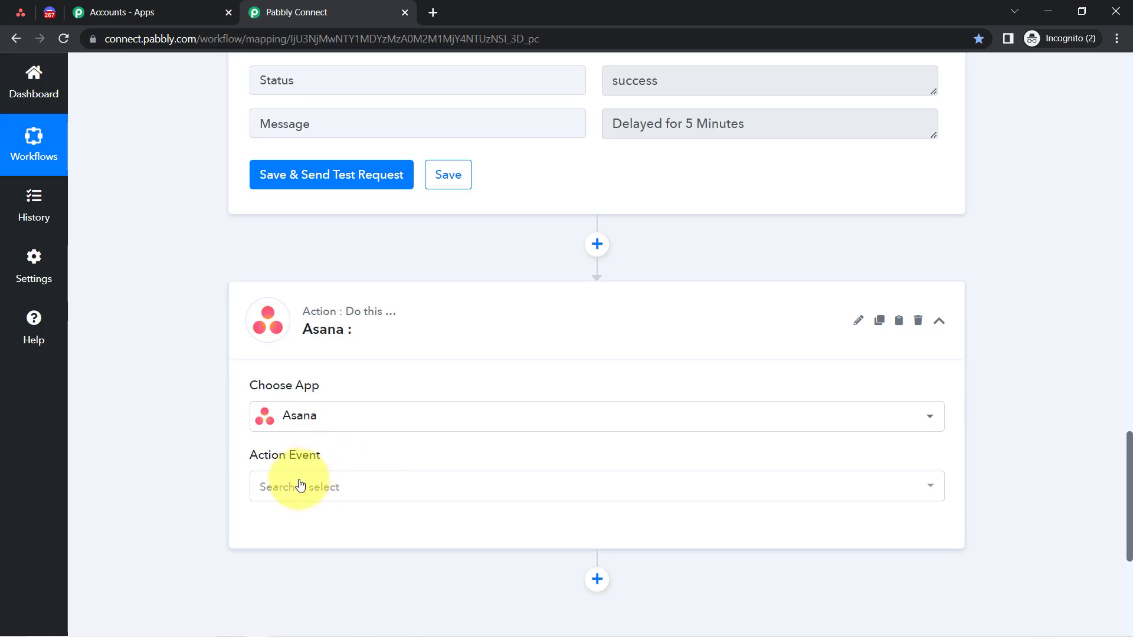
Set the Asana step's action event to Get a Task and connect it through the existing Asana #5 connection.
click(297, 483)
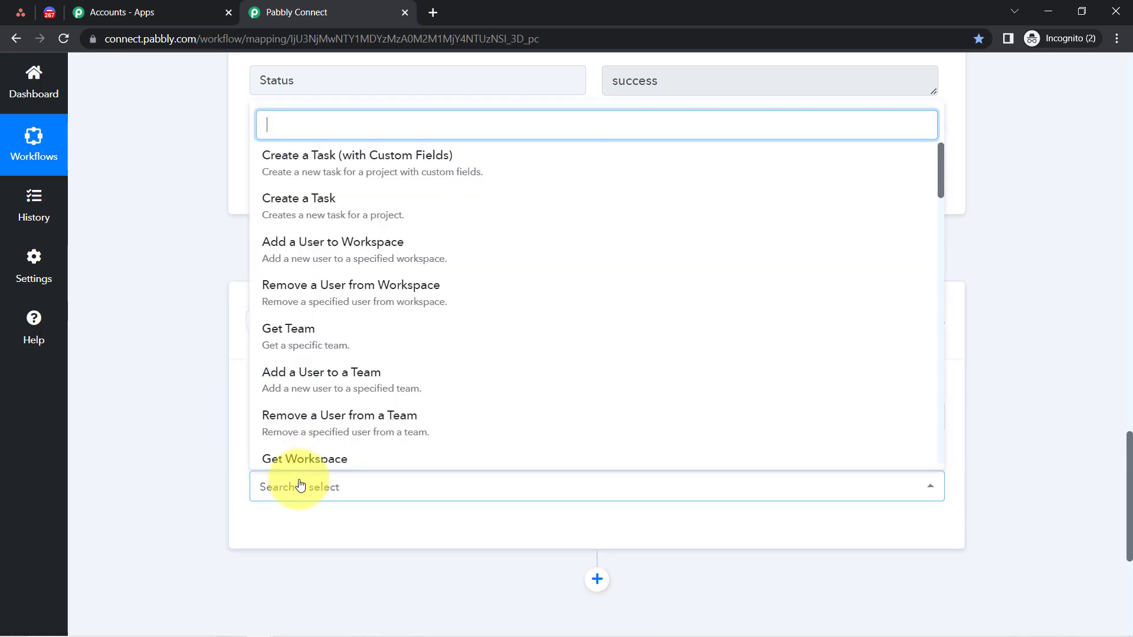
text(get a)
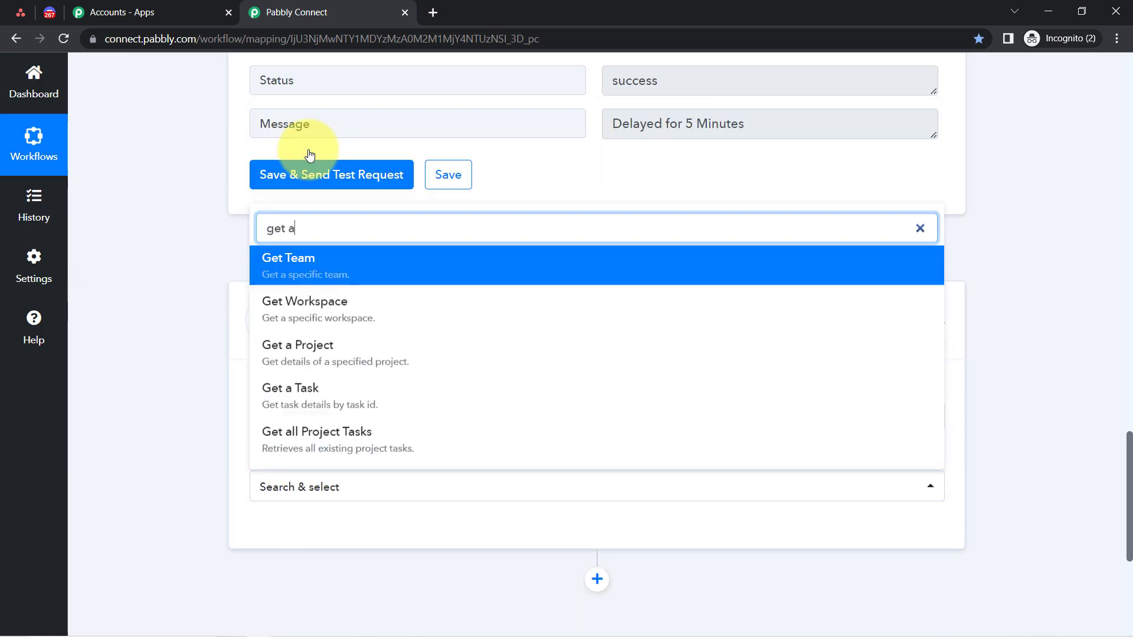
click(291, 407)
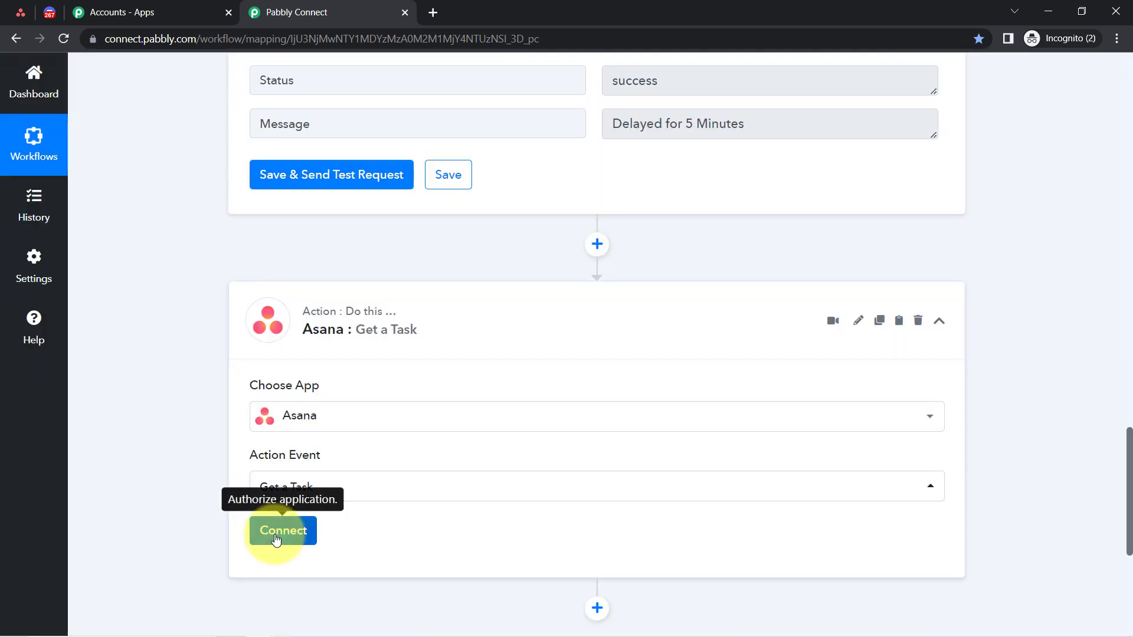
click(286, 531)
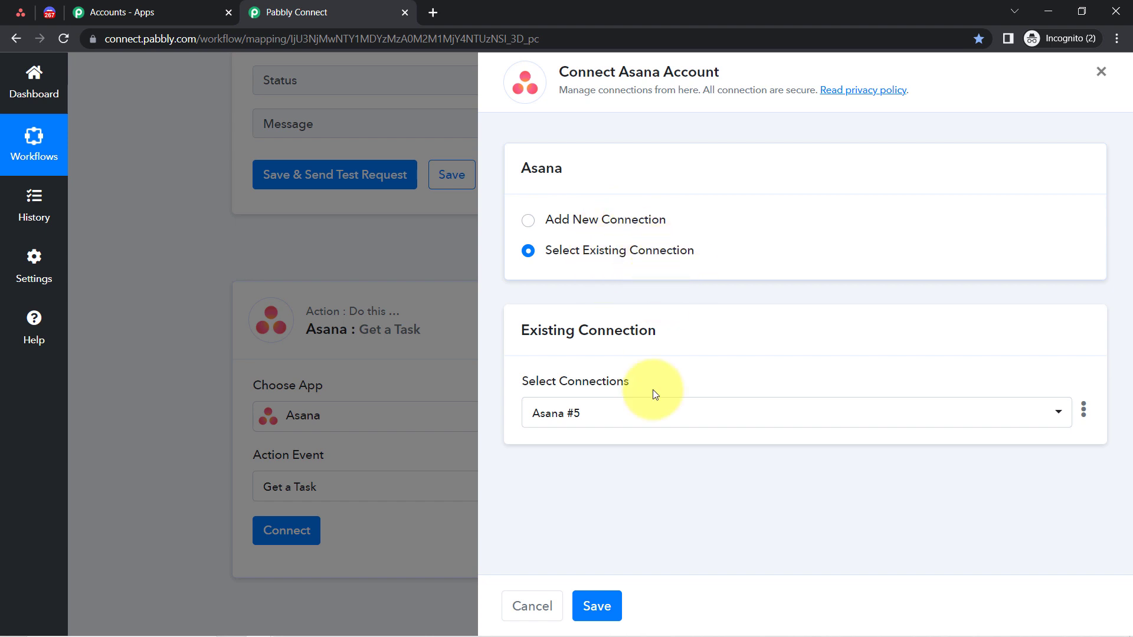
click(614, 609)
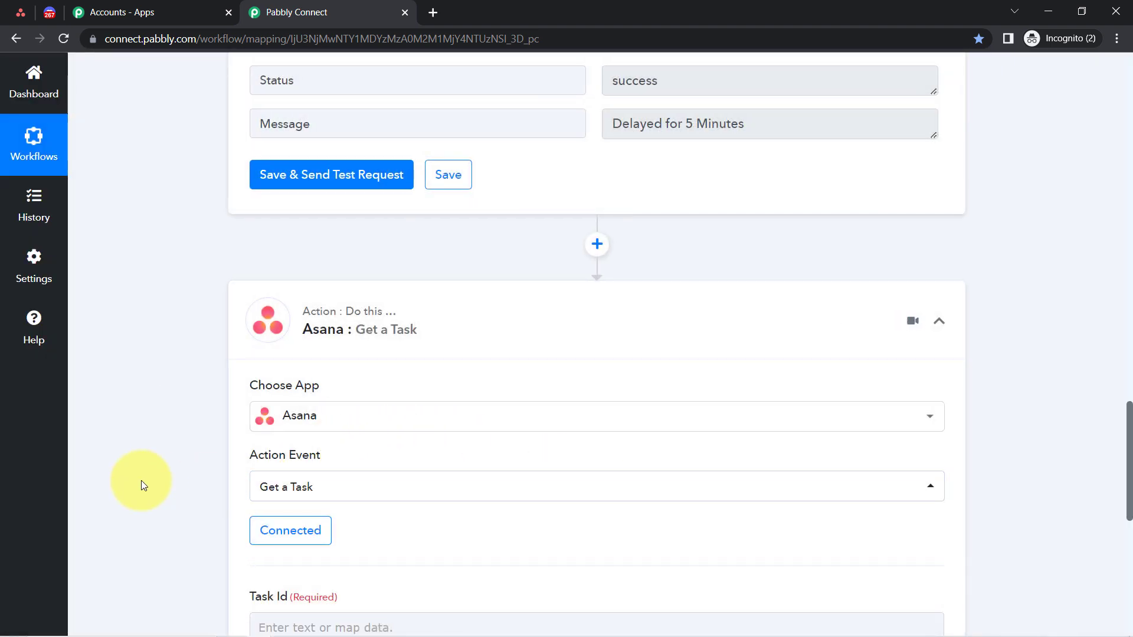
Map the Task Id to the trigger's Res1 Events 1 Resource Gid, save the Get a Task step and send its test request.
scroll(141, 480, down, 1)
scroll(140, 480, down, 3)
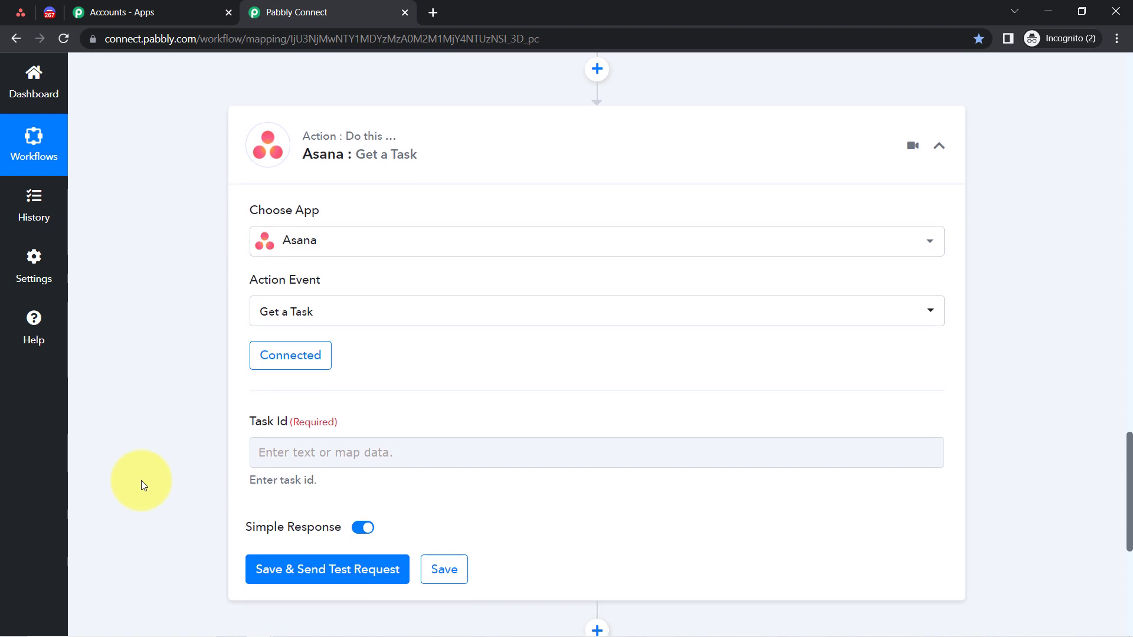
scroll(140, 481, down, 4)
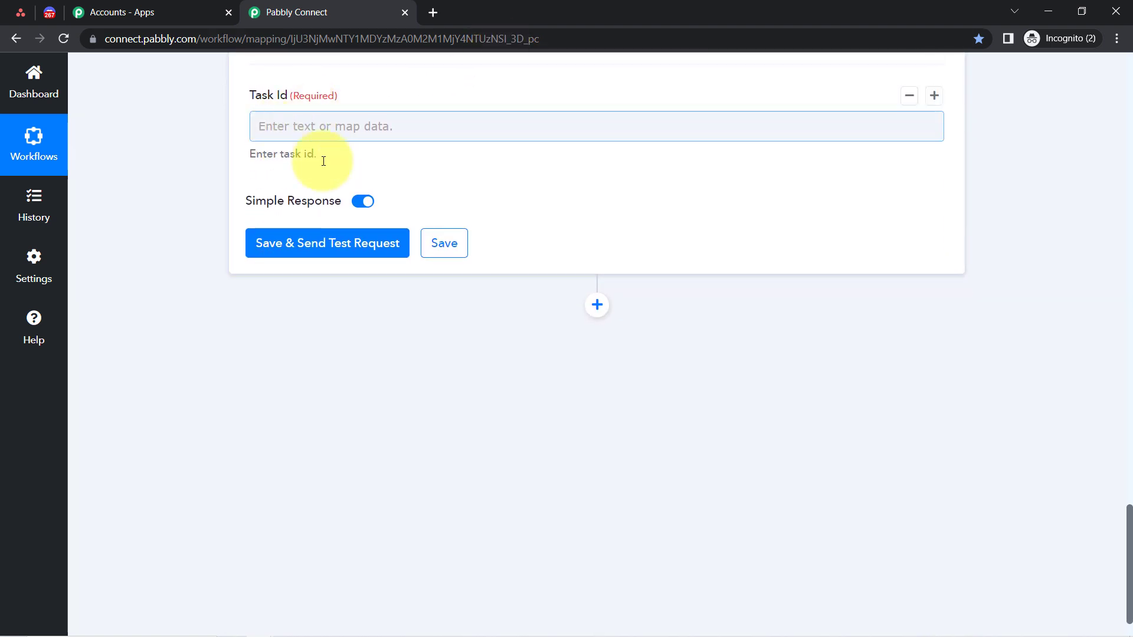
drag(1129, 568, 1091, 255)
scroll(798, 180, up, 2)
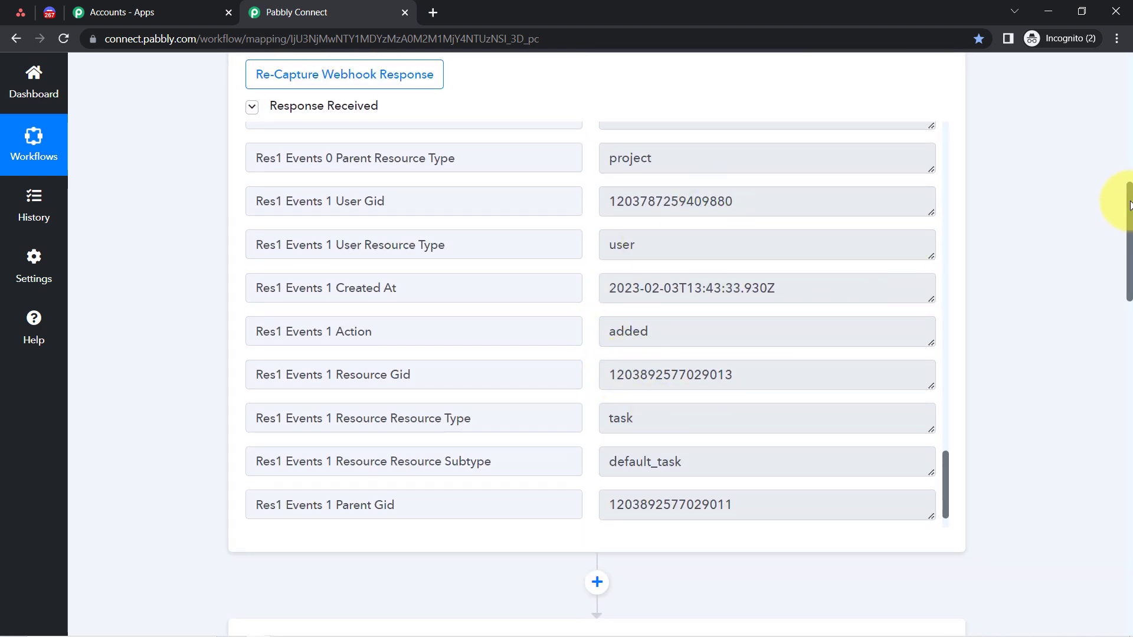
drag(1130, 213, 1130, 513)
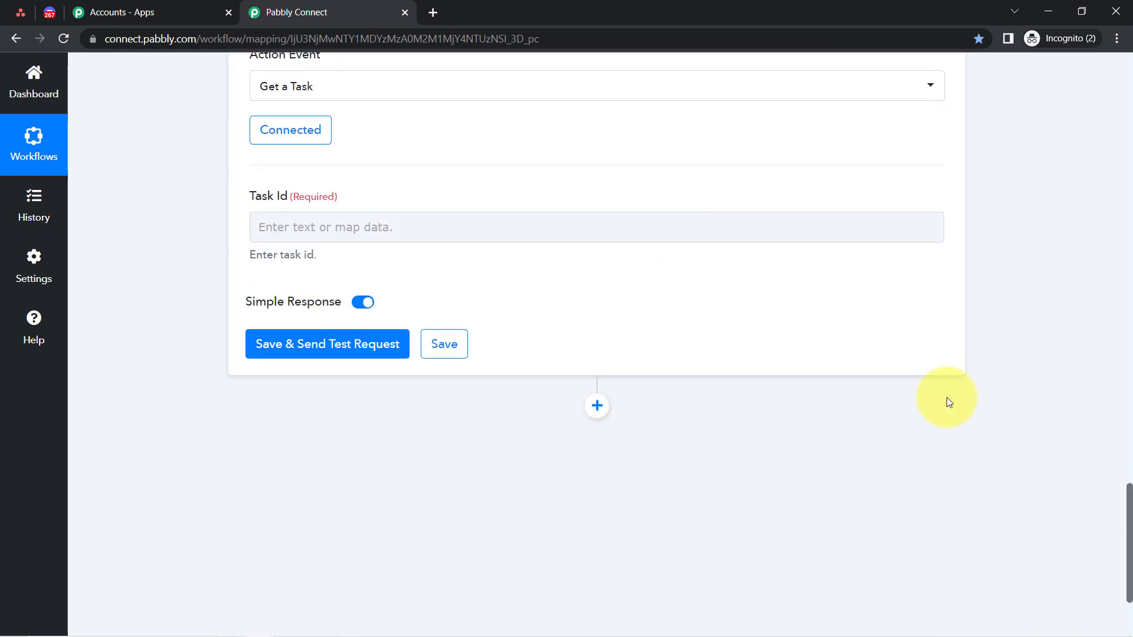
click(293, 228)
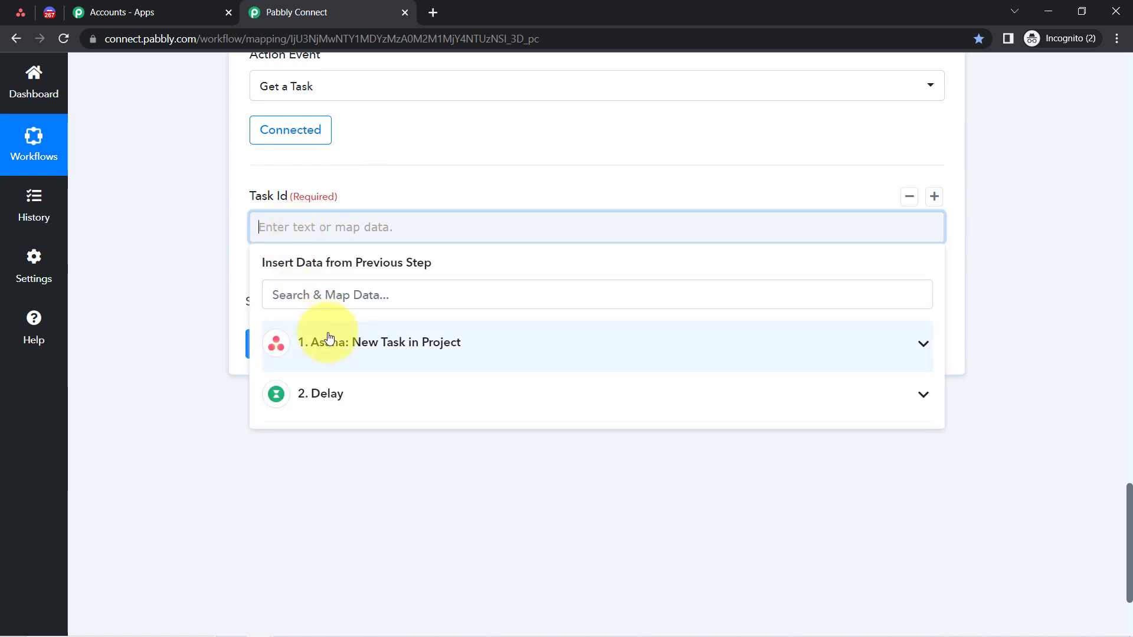
click(329, 344)
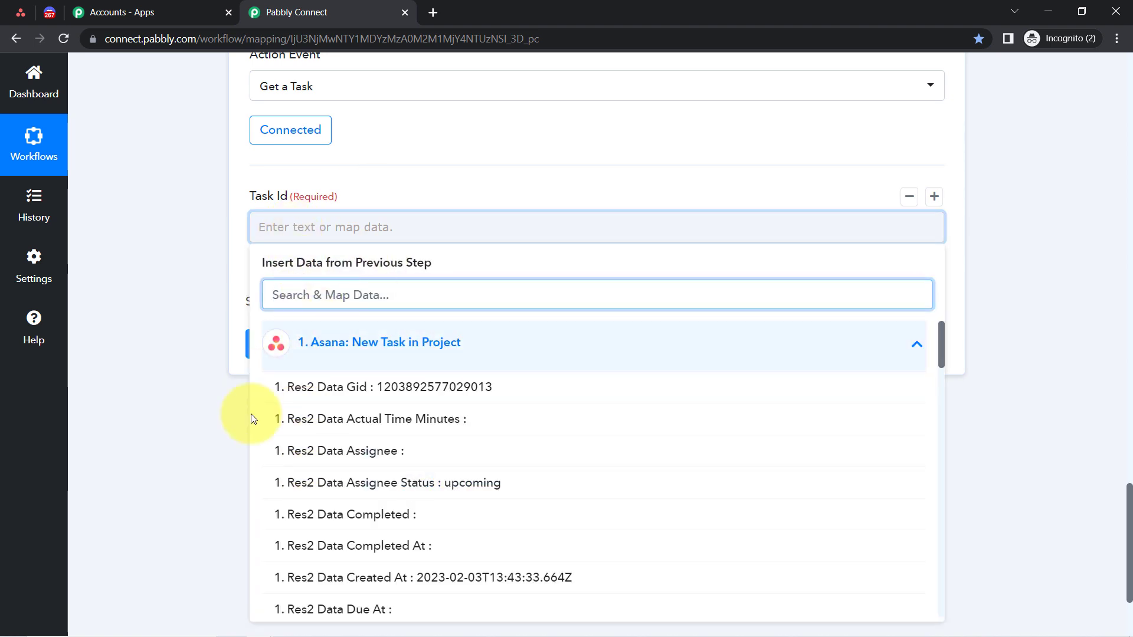
click(403, 302)
text(evene)
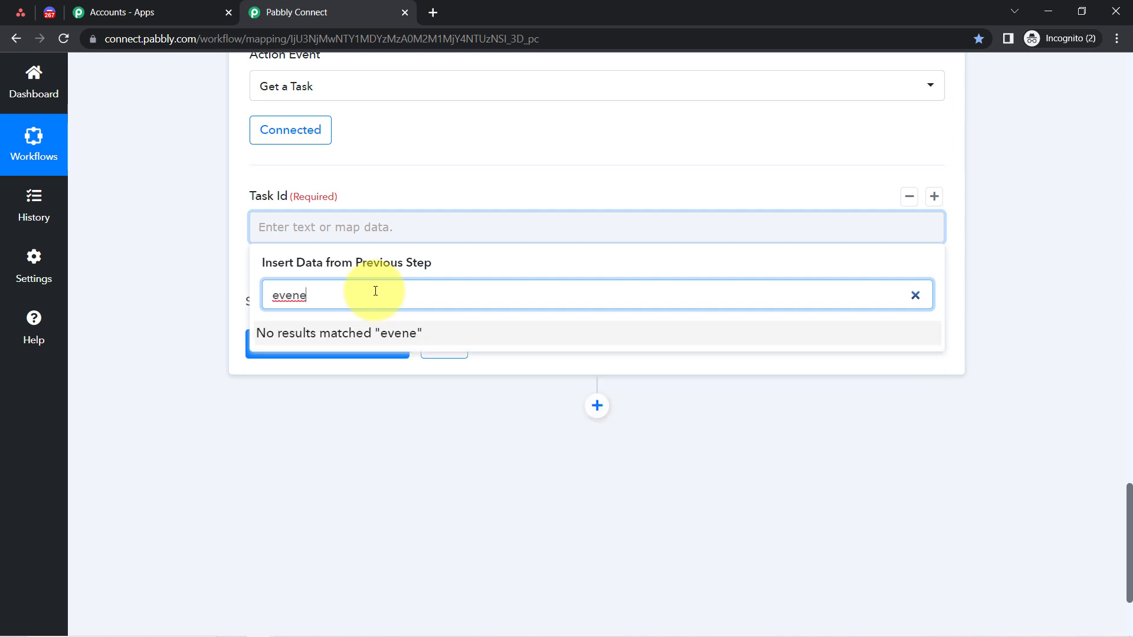
key(BackSpace)
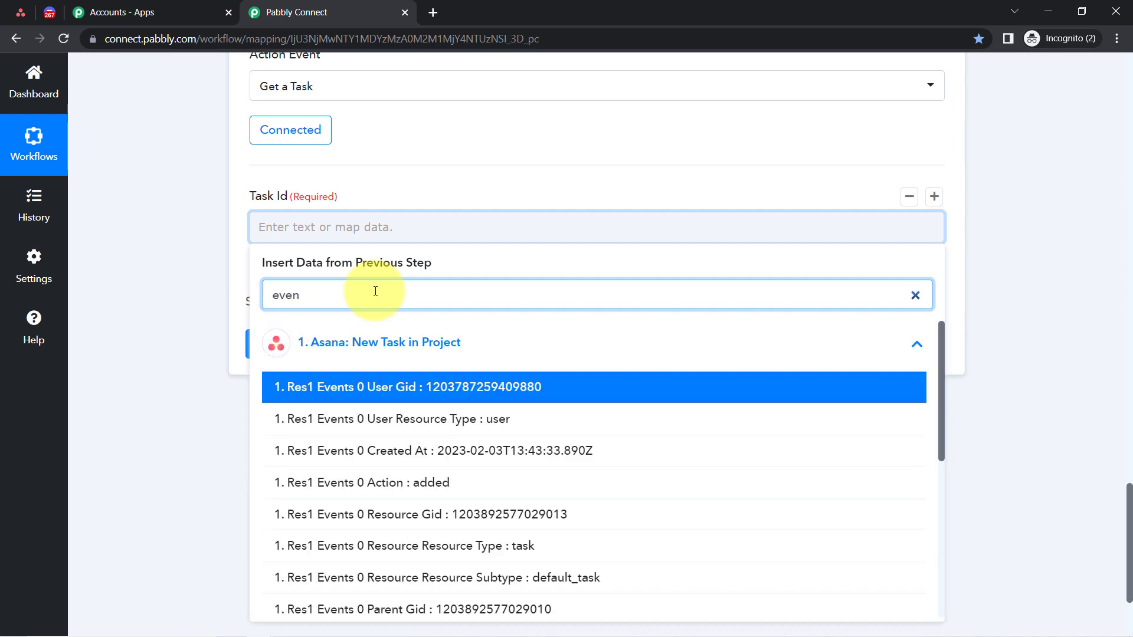
scroll(302, 547, down, 5)
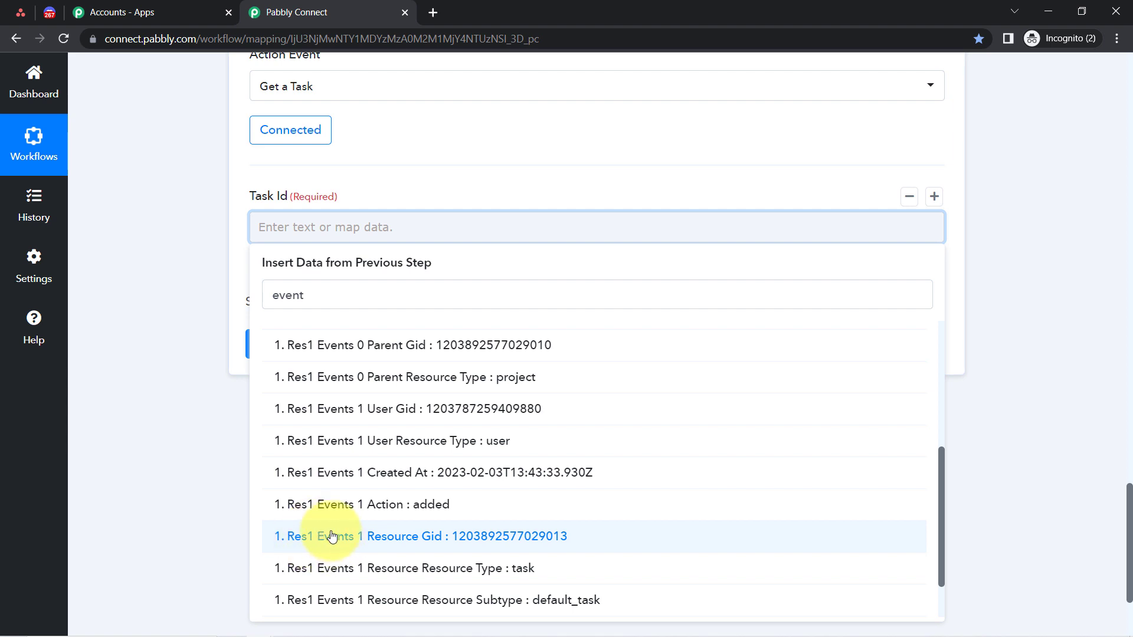
click(433, 541)
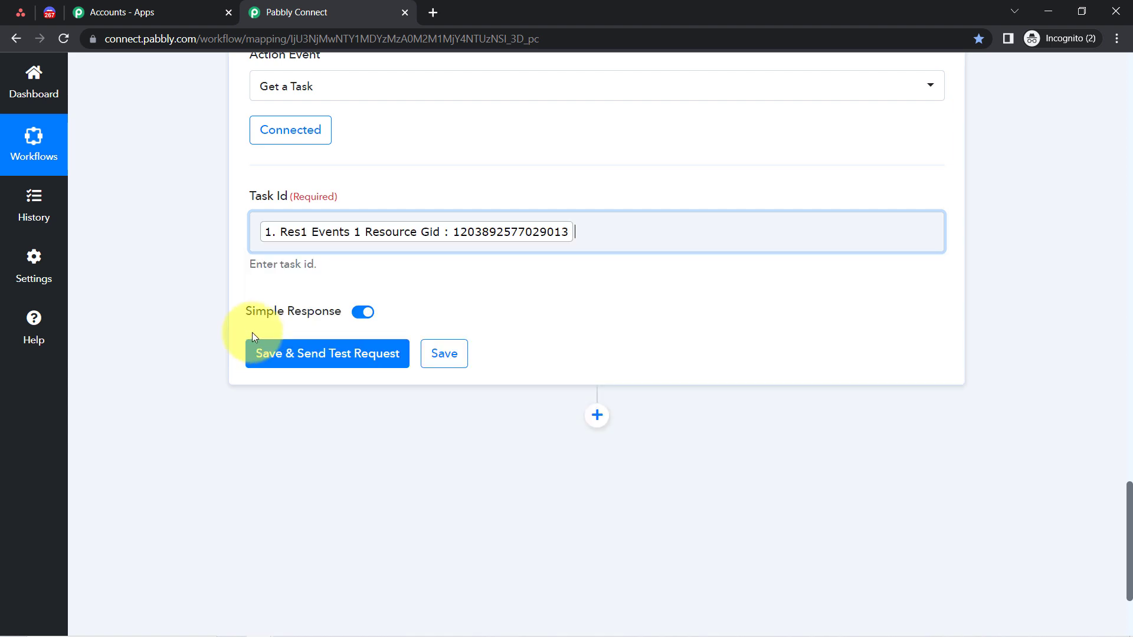
click(155, 324)
click(304, 356)
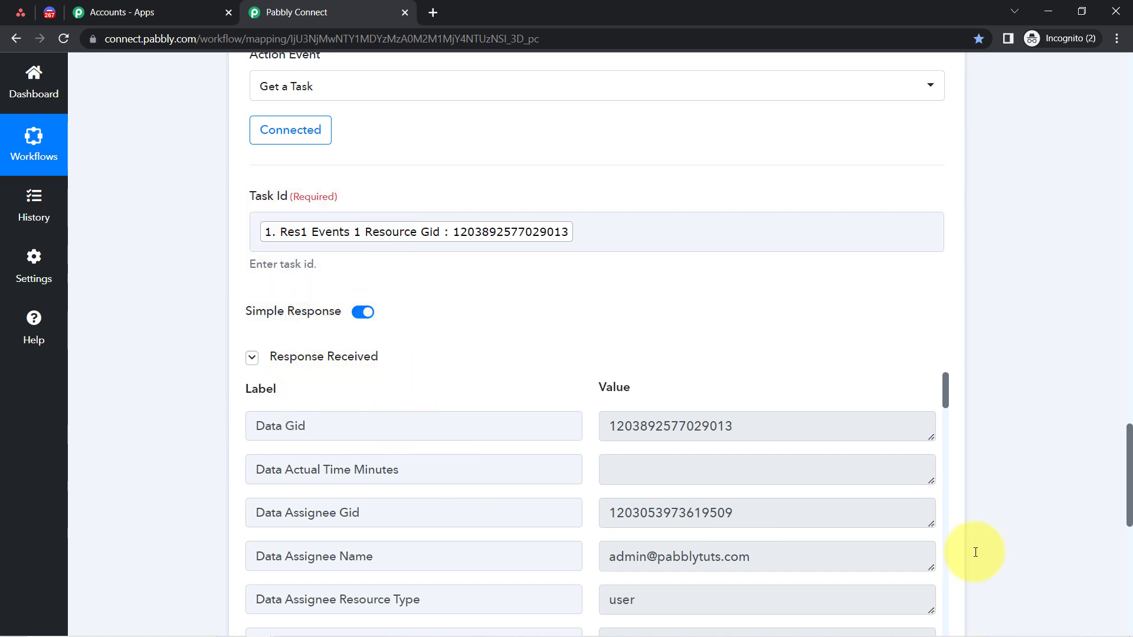
Examine the assignee name, creation time, project name and task name in the Get a Task response.
drag(1130, 442, 1128, 491)
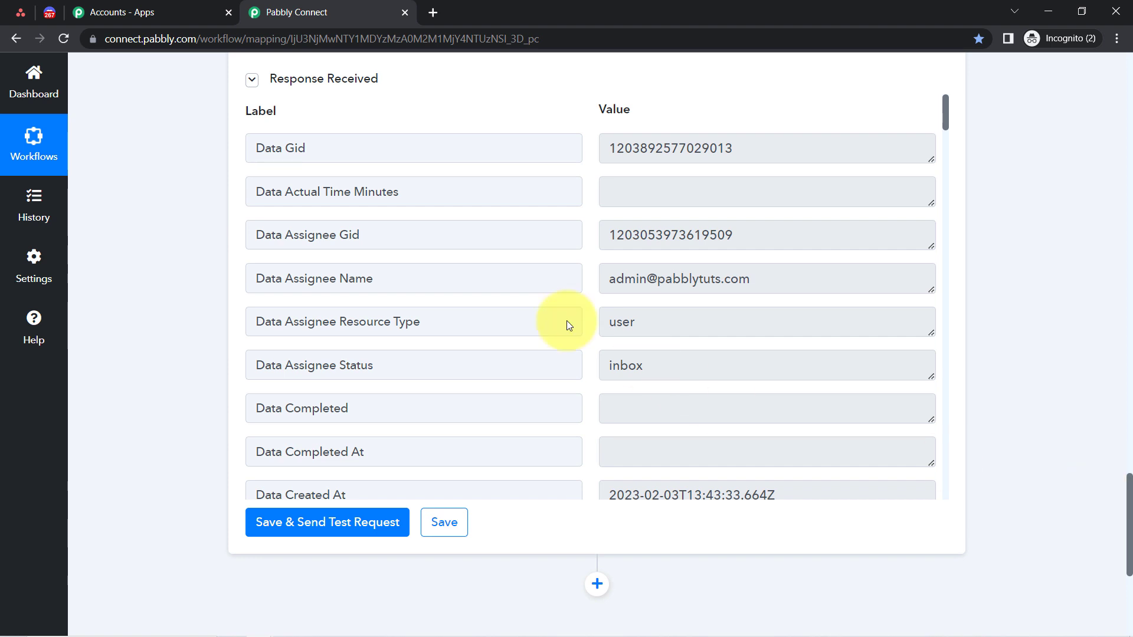
double_click(411, 274)
drag(625, 284, 738, 284)
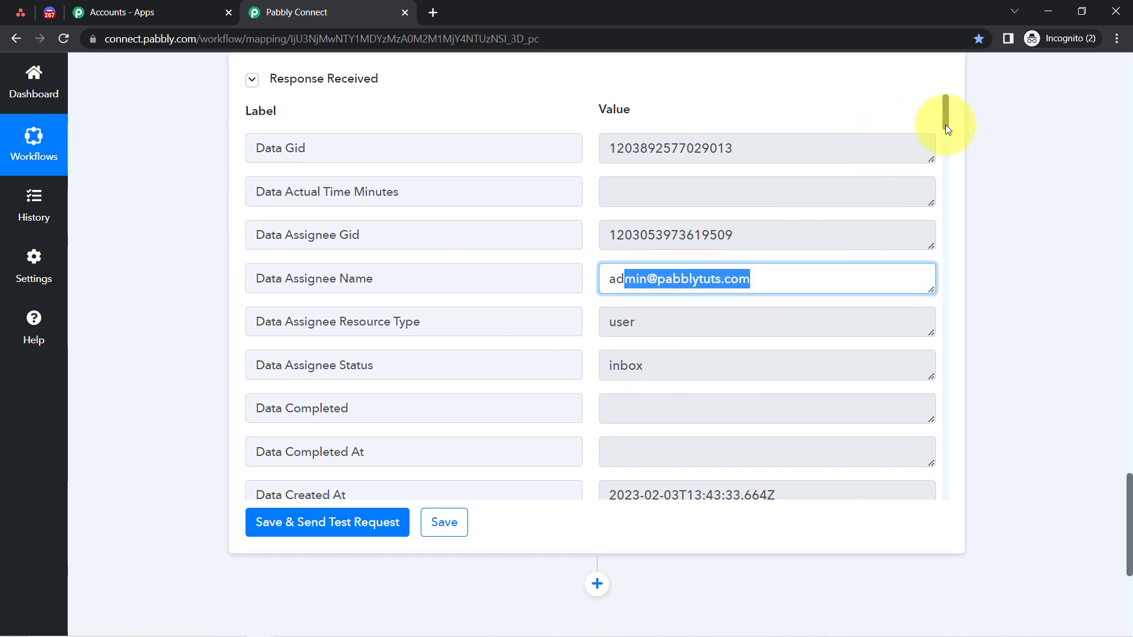
drag(947, 125, 950, 151)
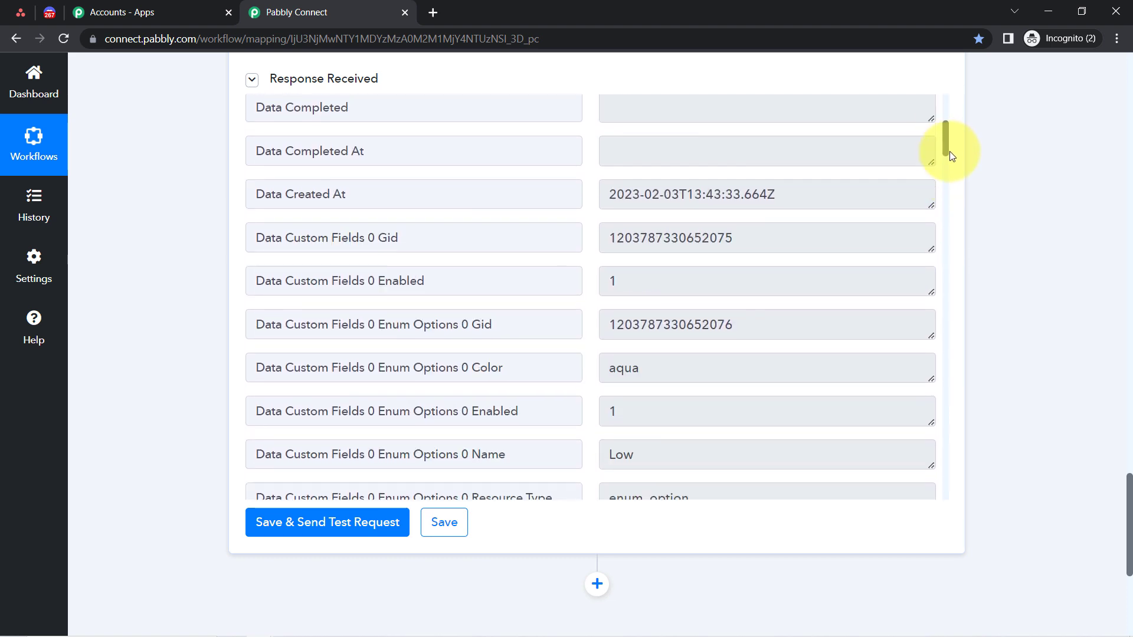
drag(294, 194, 322, 196)
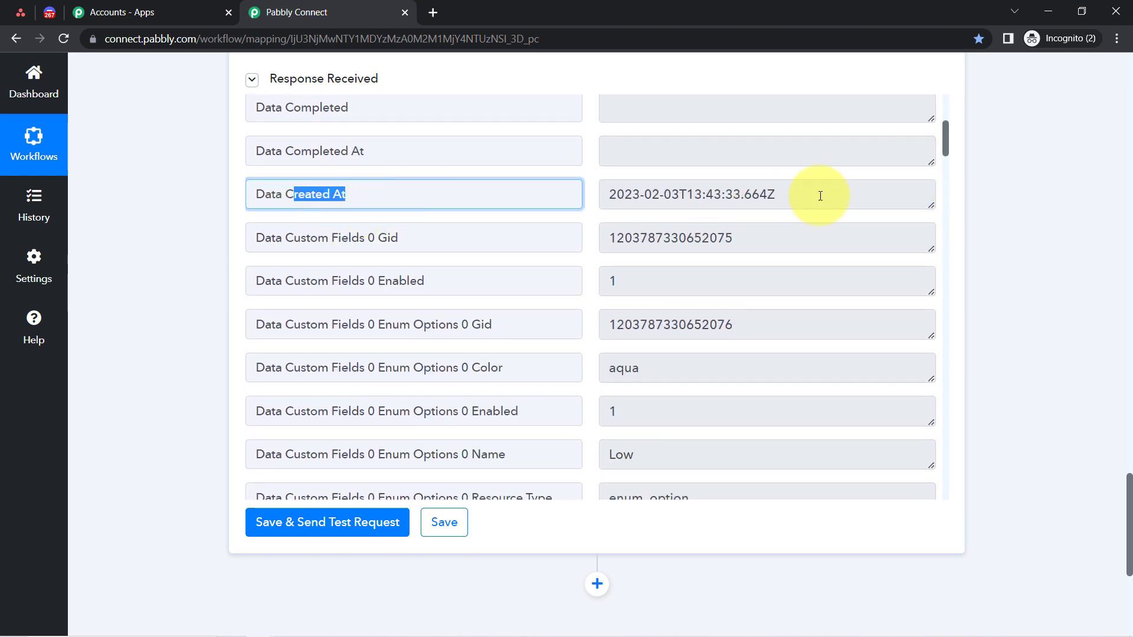
drag(949, 135, 953, 514)
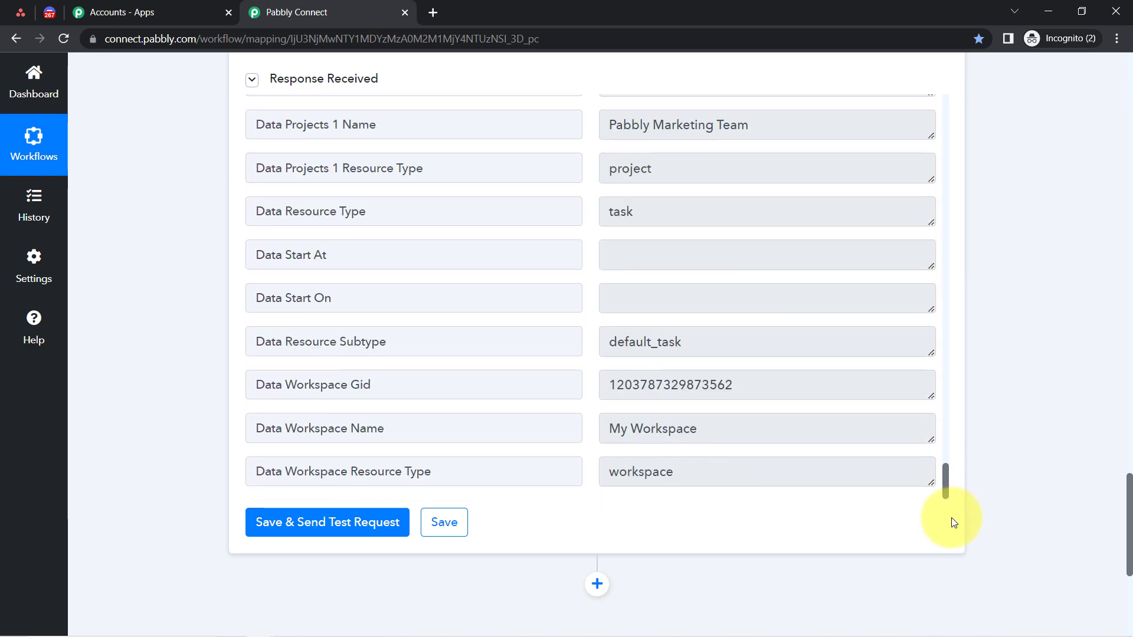
mouse_move(963, 475)
mouse_down()
mouse_move(968, 440)
mouse_move(971, 458)
mouse_up()
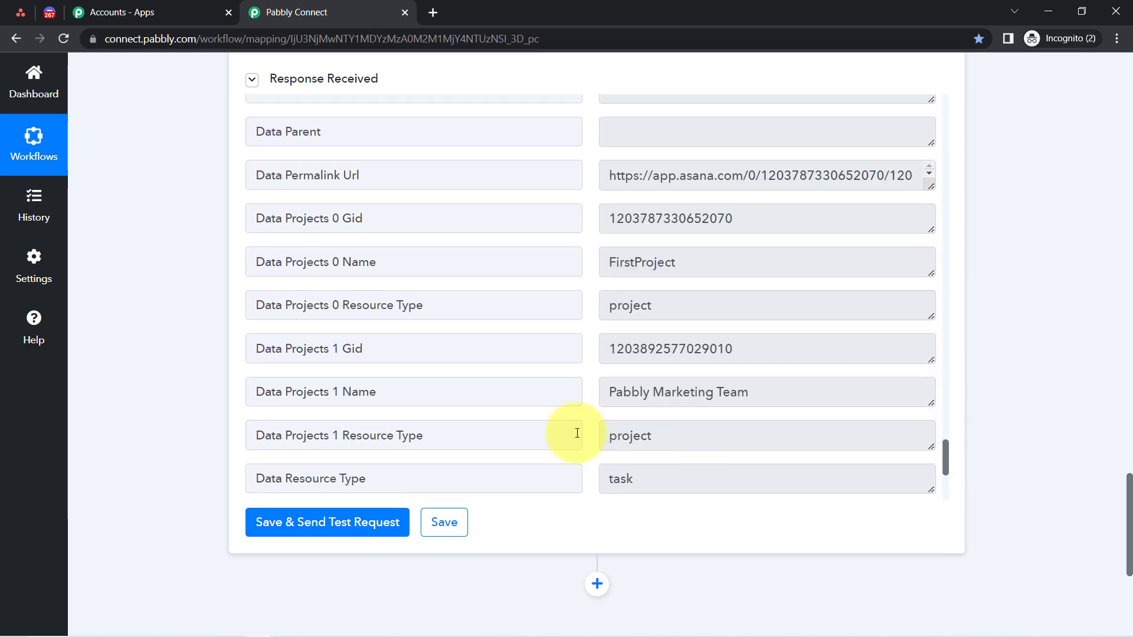
triple_click(661, 405)
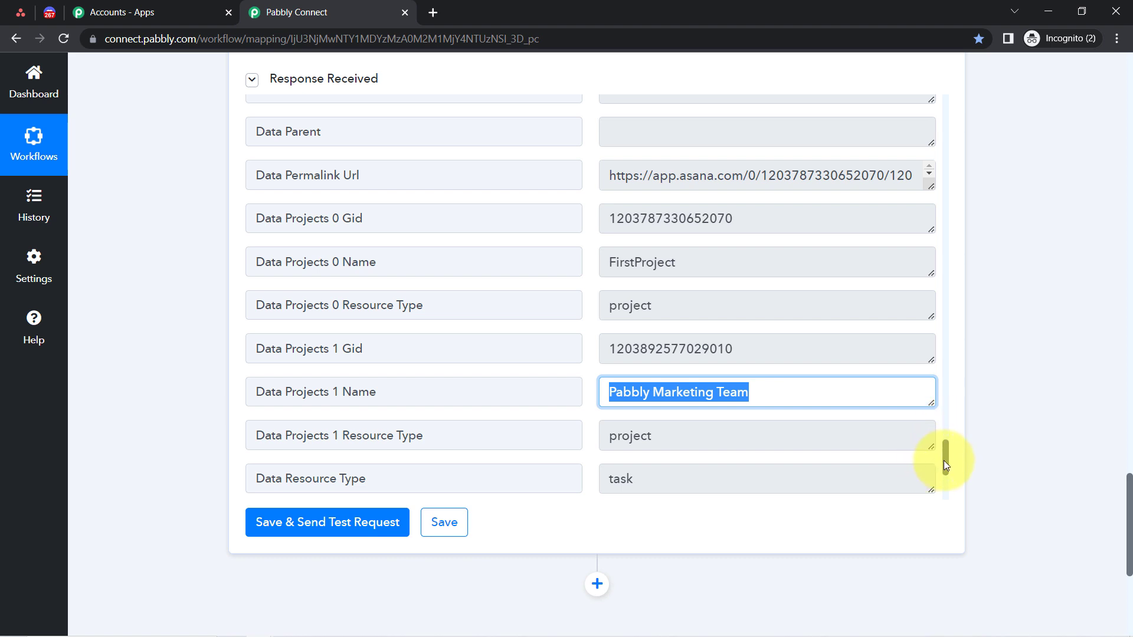
drag(947, 462, 949, 438)
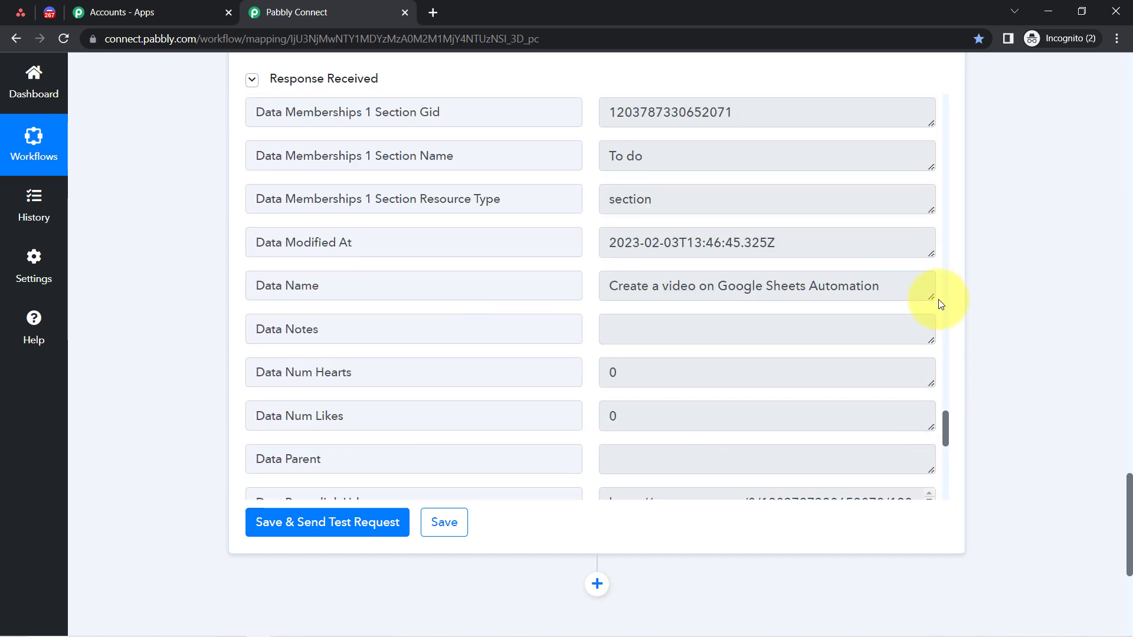
drag(928, 297, 936, 344)
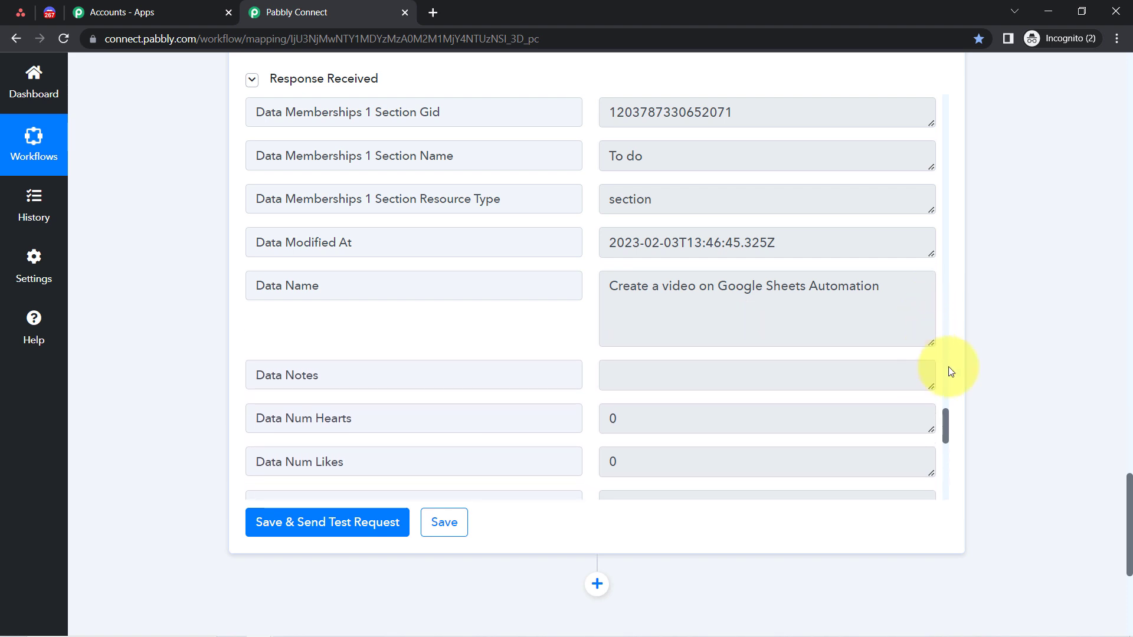
Examine the full Data Notes text in the Get a Task response.
drag(946, 430, 946, 499)
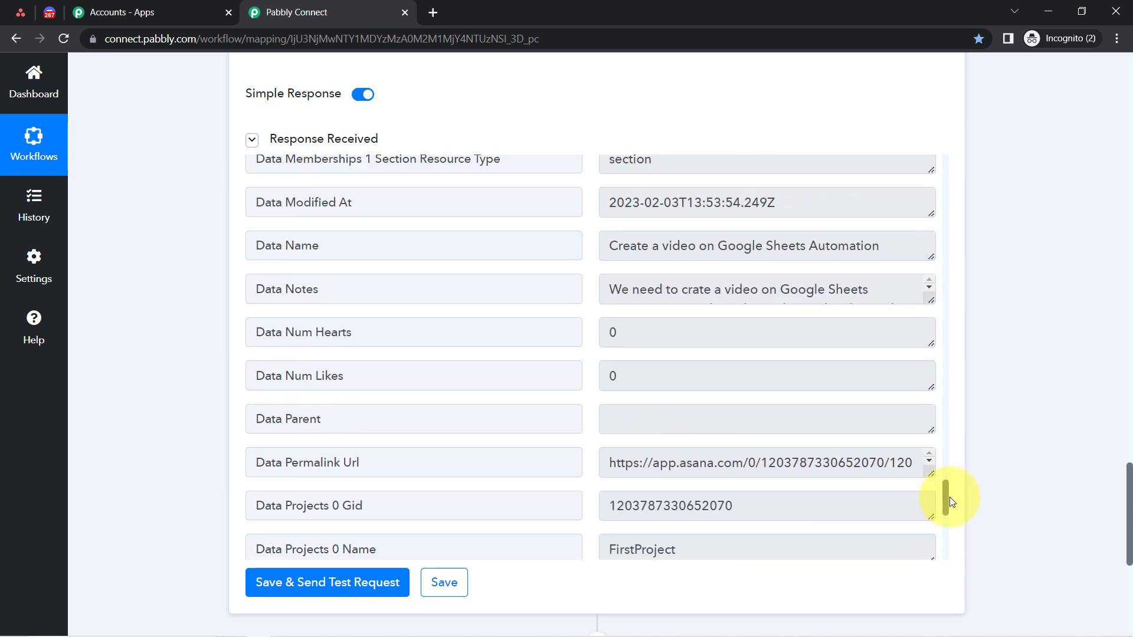
drag(322, 282, 249, 289)
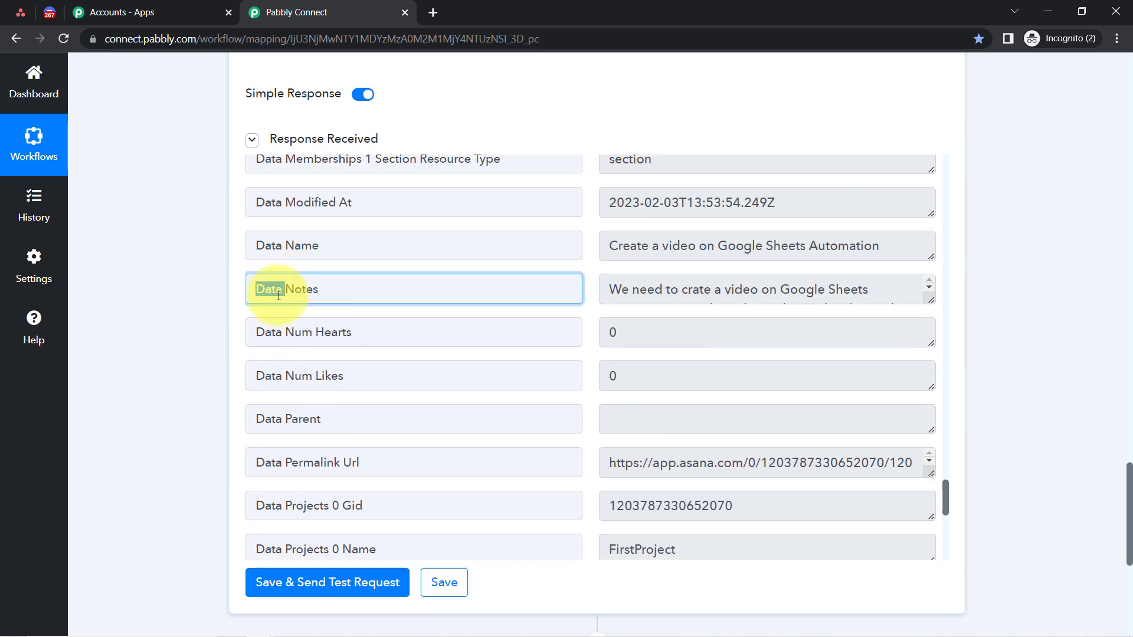
drag(931, 299, 936, 365)
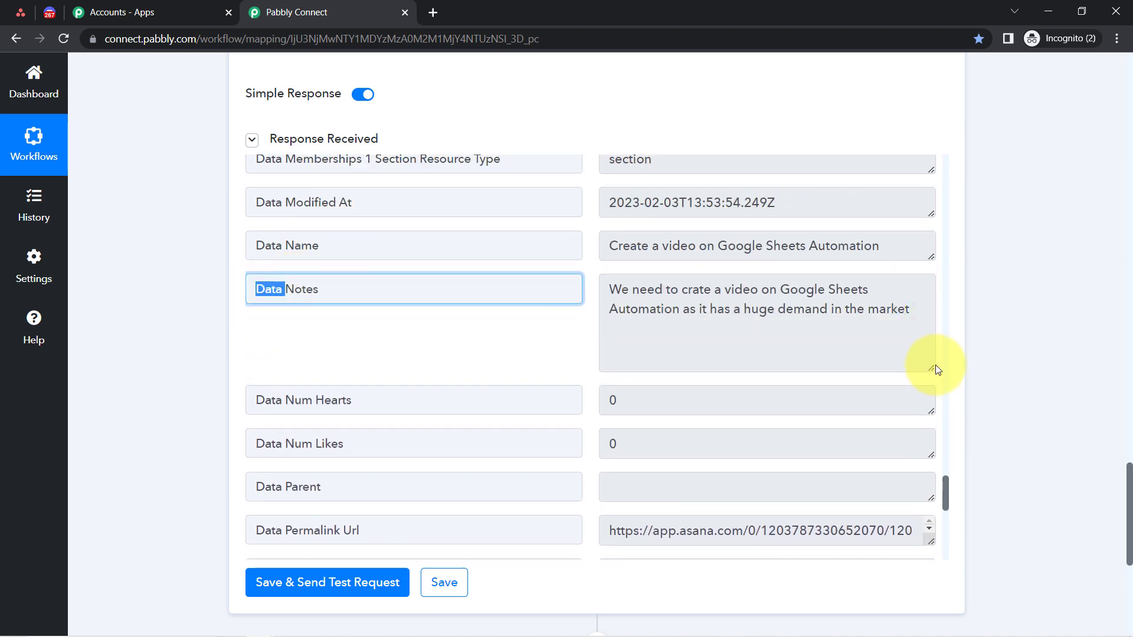
triple_click(827, 302)
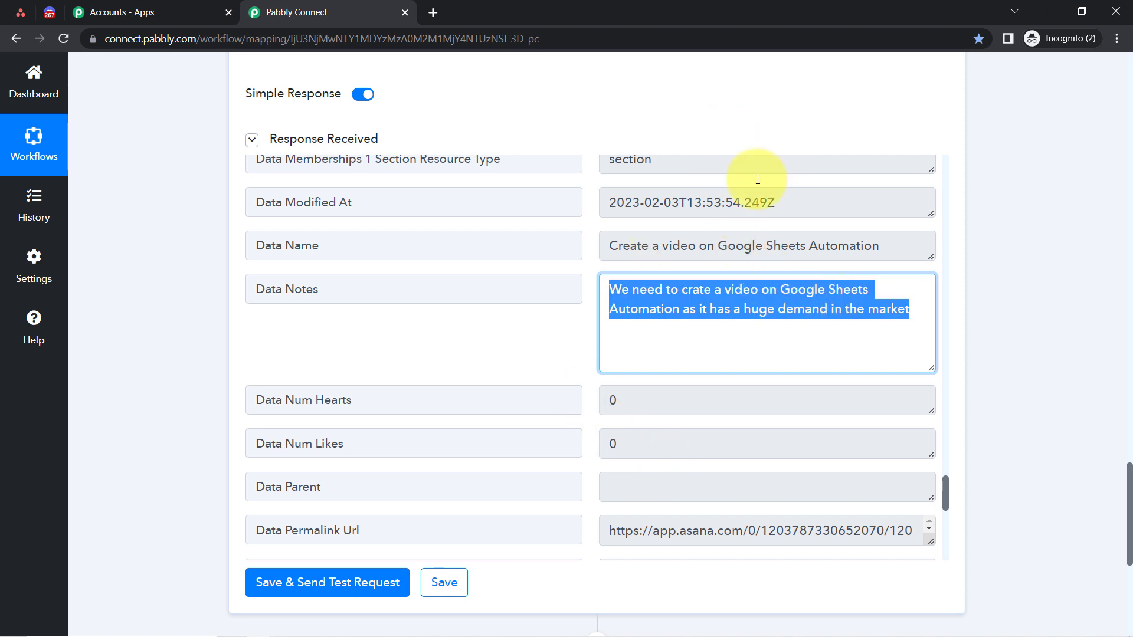
Add an action step after Get a Task, using Discord with the Send Channel Message (HTML) event.
scroll(1128, 471, down, 7)
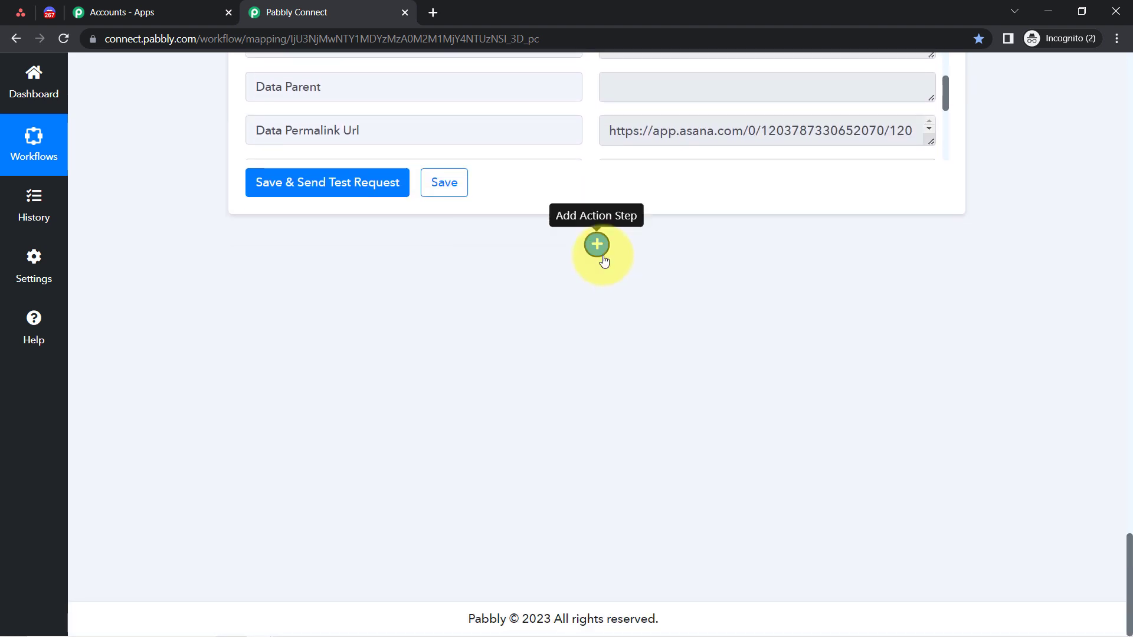
click(597, 244)
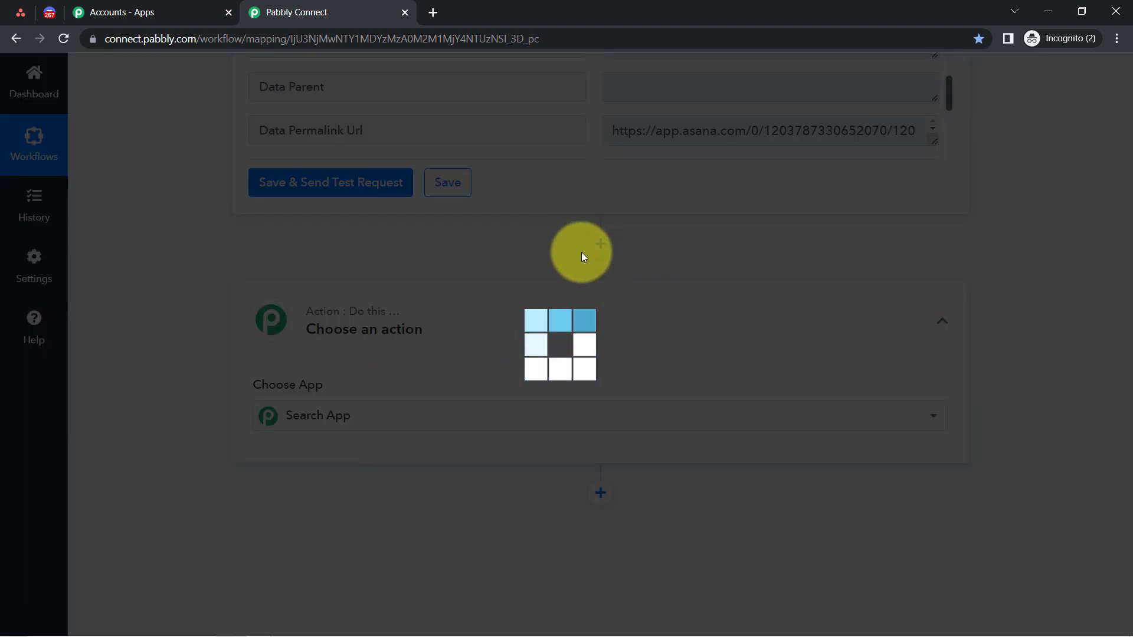
text(d)
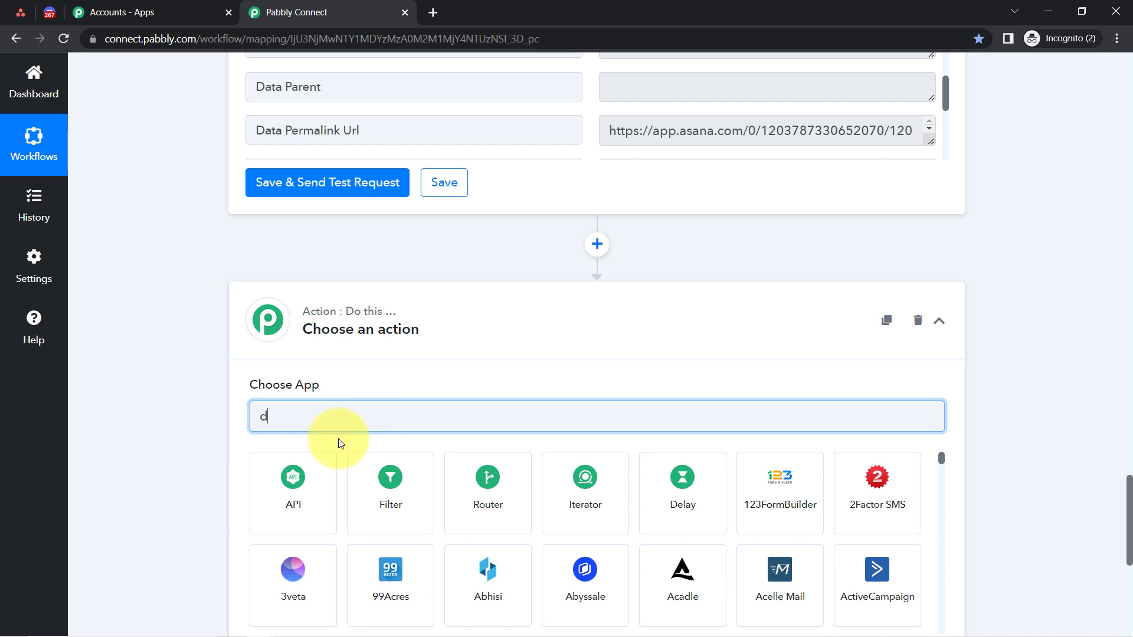
text(isc)
click(302, 499)
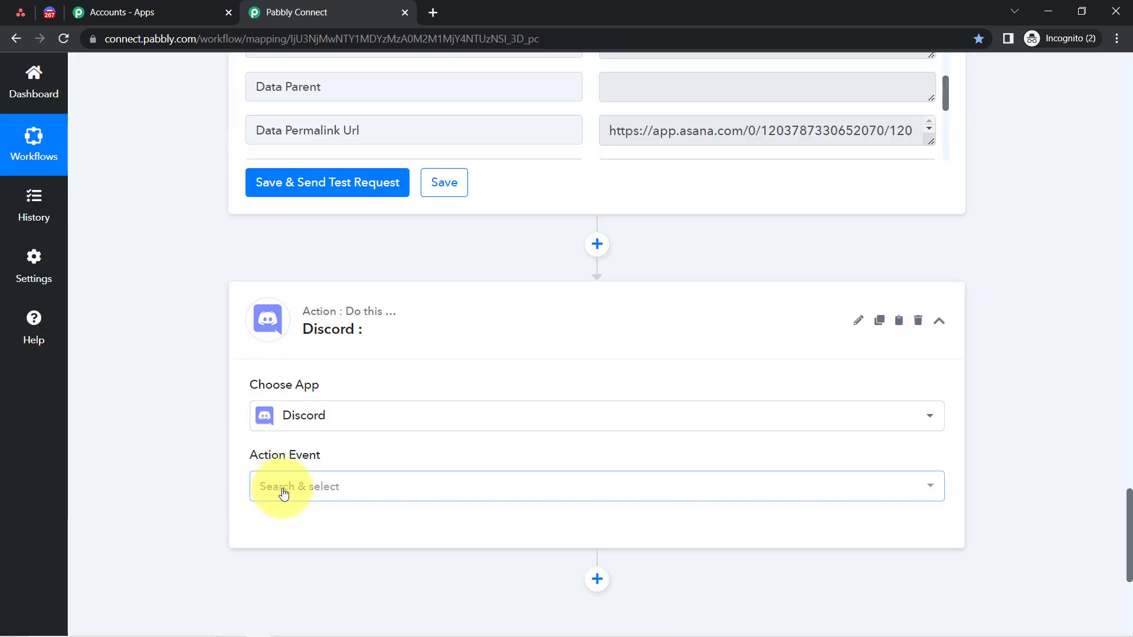
click(284, 493)
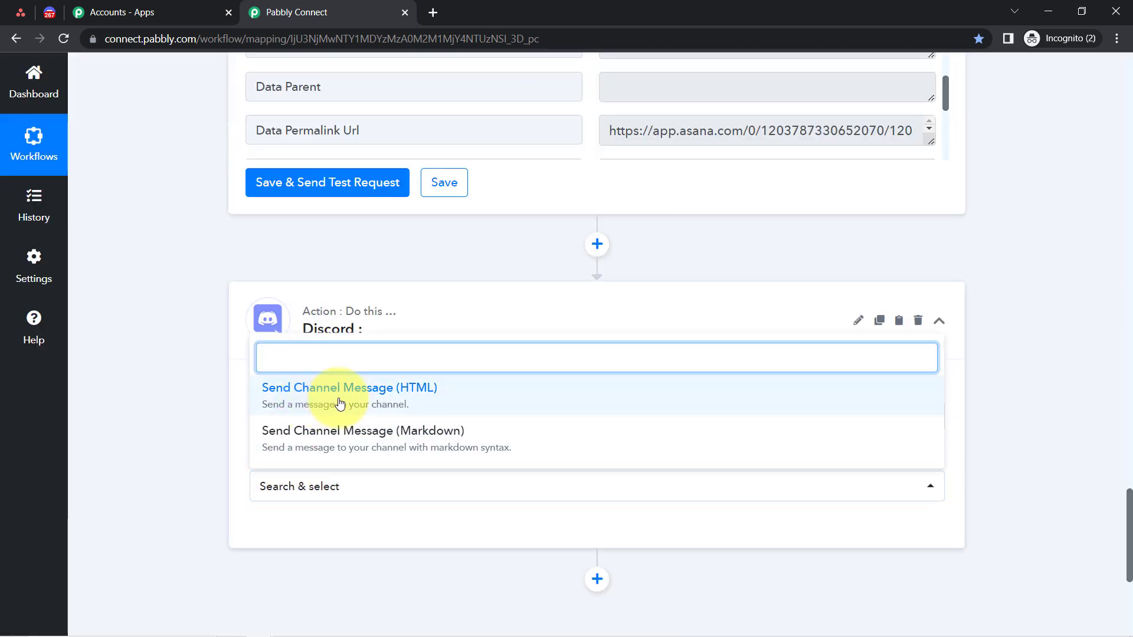
click(302, 403)
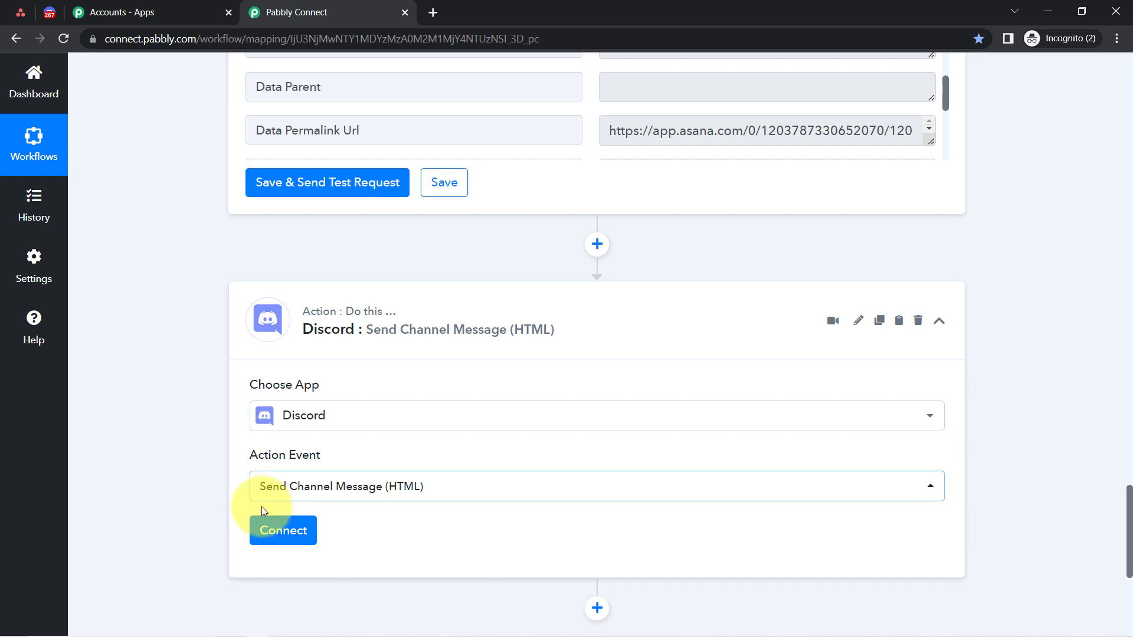
Connect the Discord Send Channel Message (HTML) action step and bring its required Webhook URL setting into view.
click(271, 534)
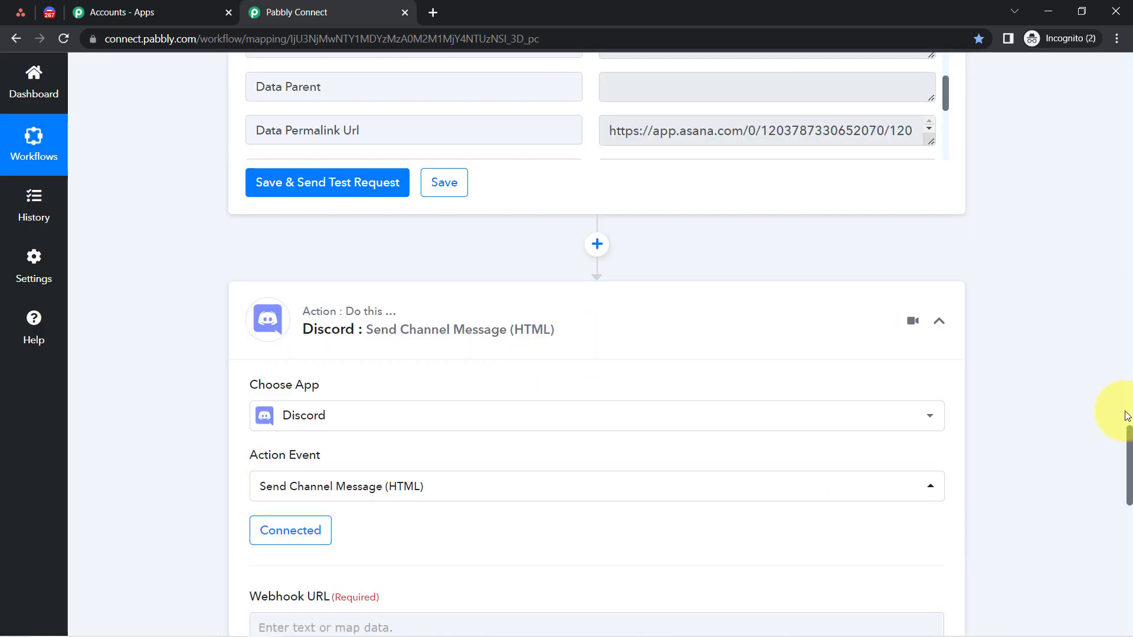
scroll(1130, 462, down, 1)
mouse_move(1127, 493)
mouse_down()
mouse_move(1127, 532)
mouse_move(1127, 504)
mouse_up()
drag(260, 235, 305, 234)
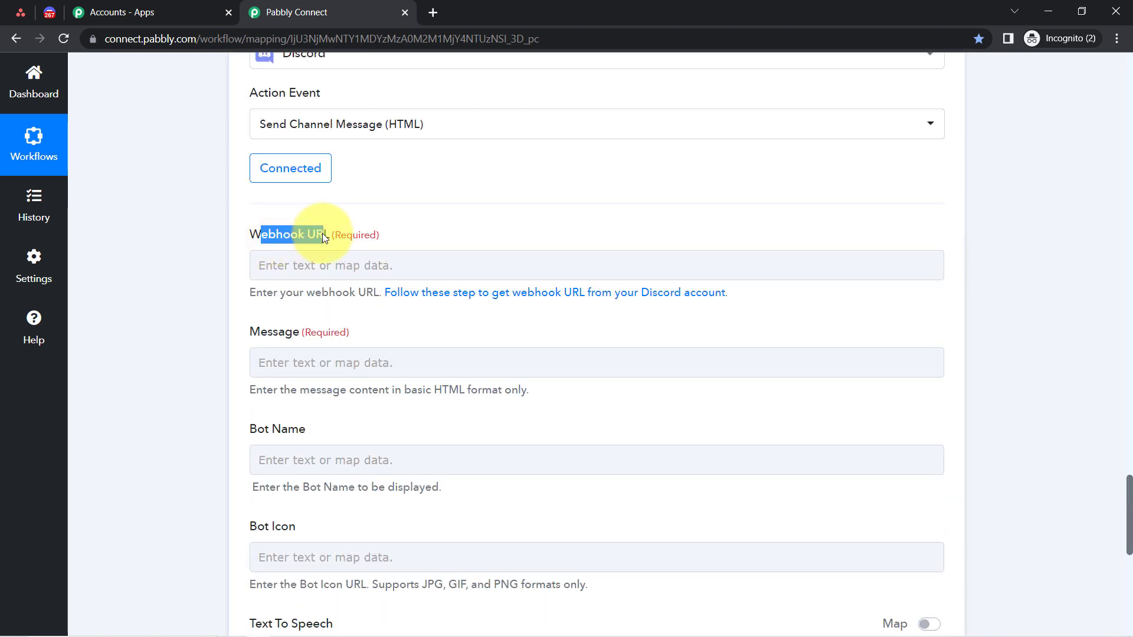
Open the linked guide on getting a Discord webhook URL and examine its Server Settings instructions.
right_click(418, 292)
click(432, 296)
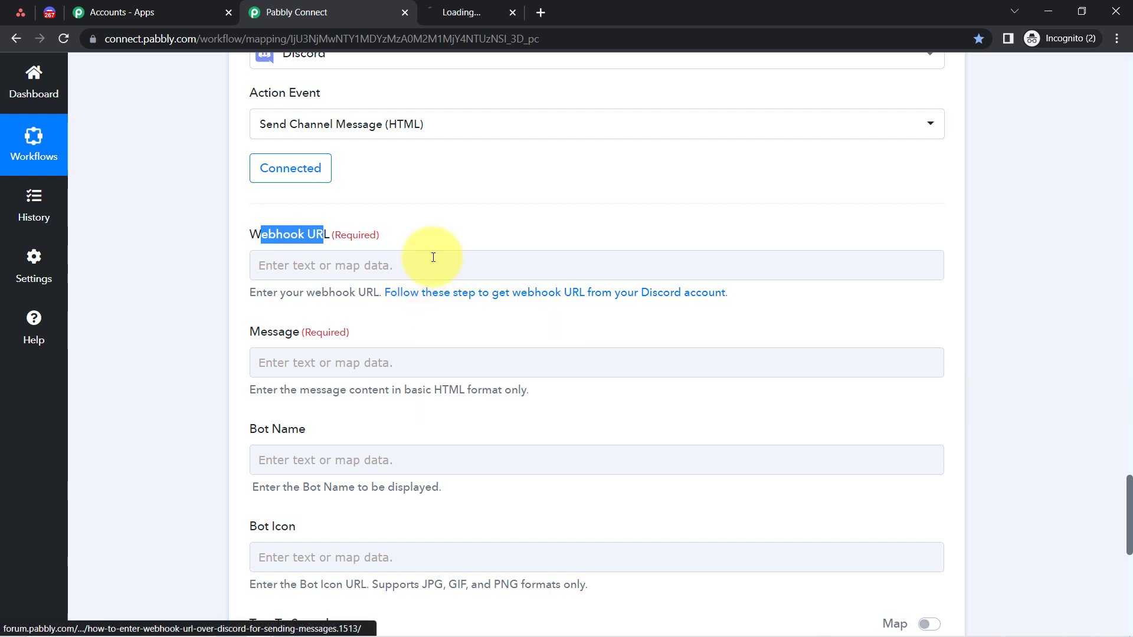
click(476, 7)
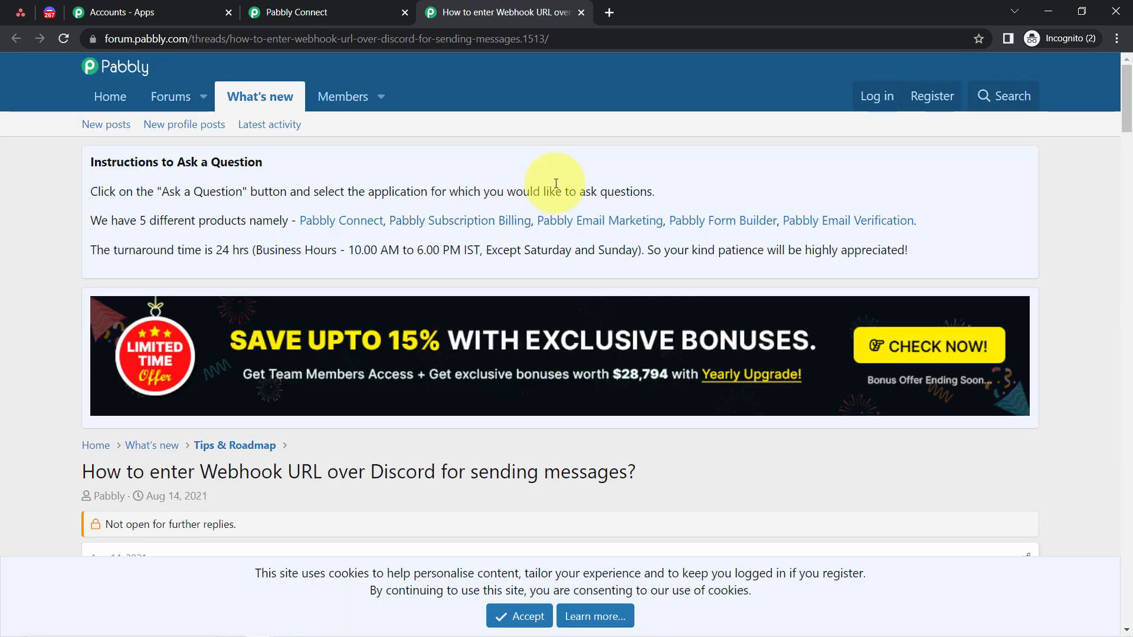
drag(1129, 91, 1128, 194)
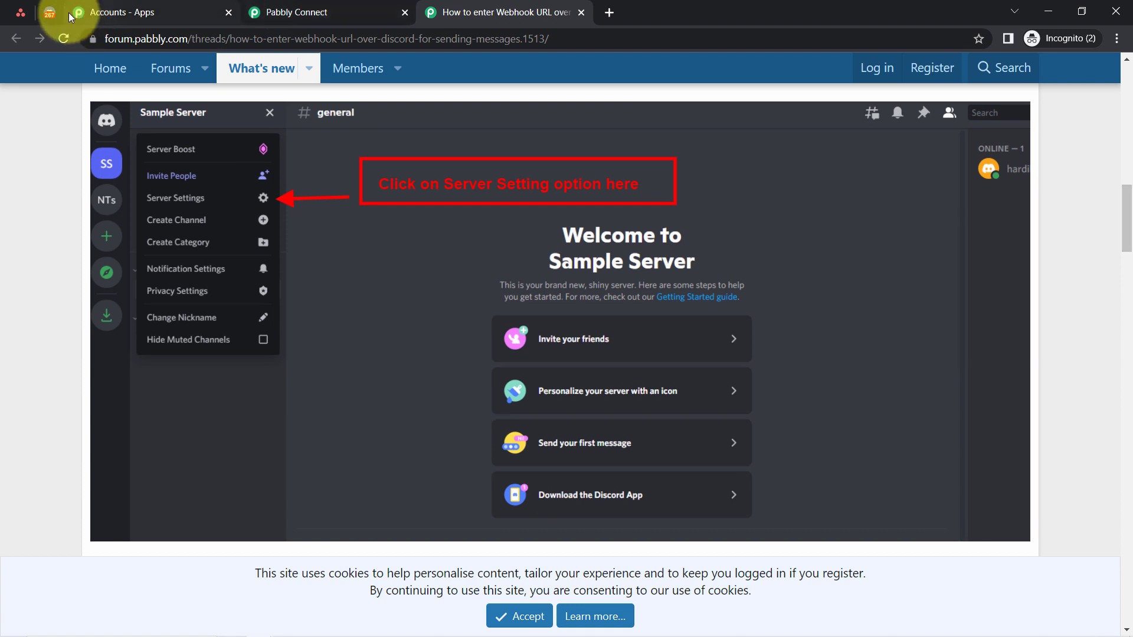
Switch to Discord and create a new webhook in the Pabbly Integration server's integration settings.
click(54, 13)
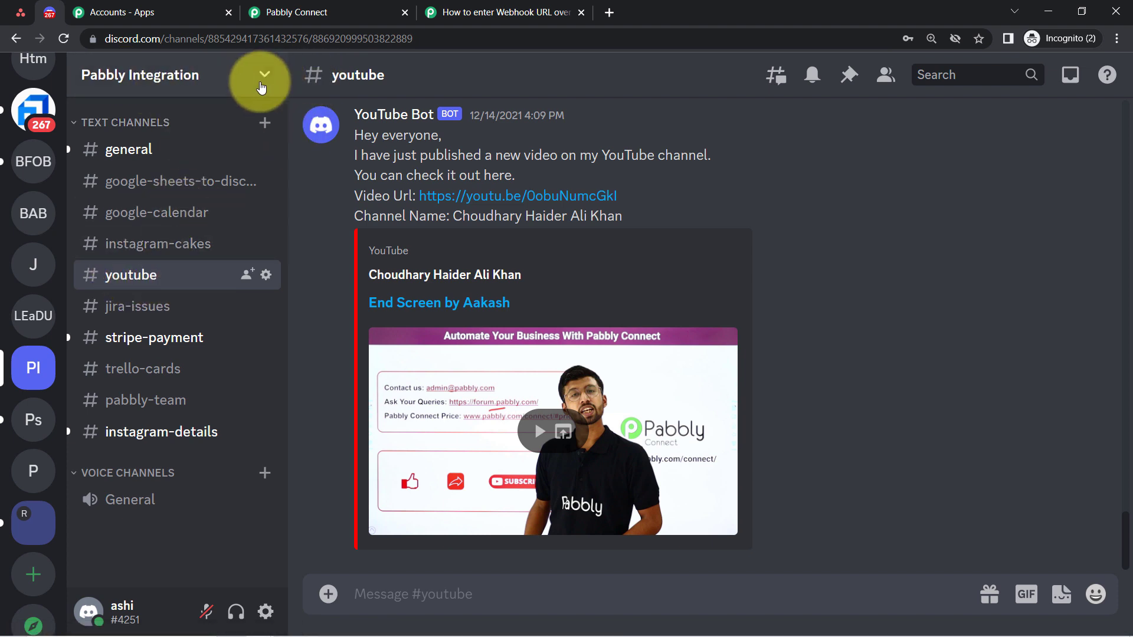
click(261, 84)
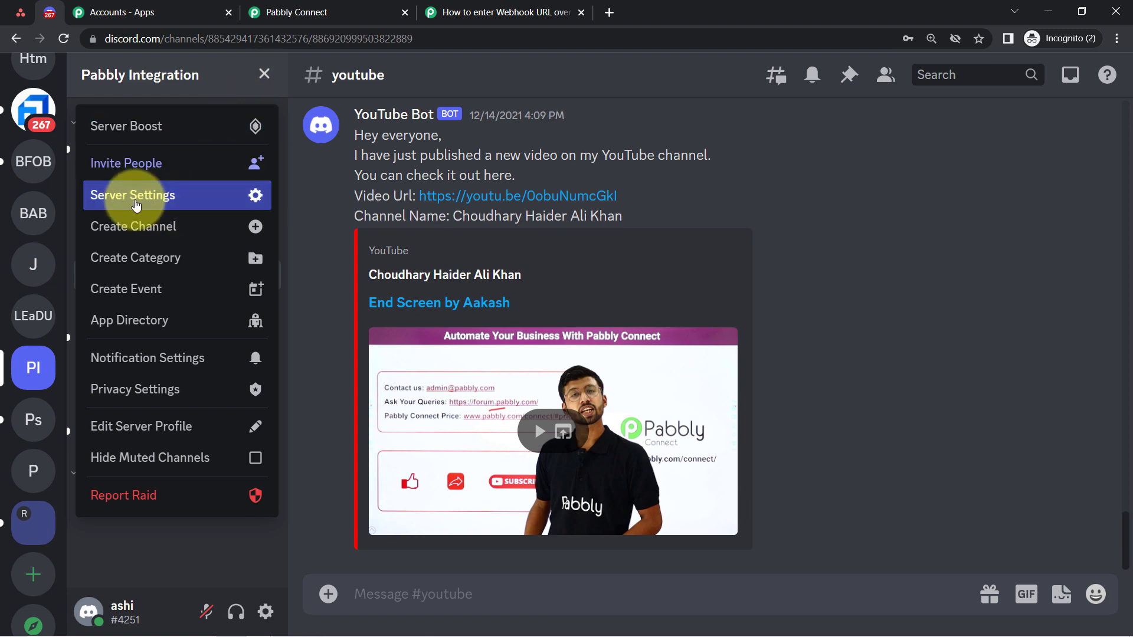
click(137, 203)
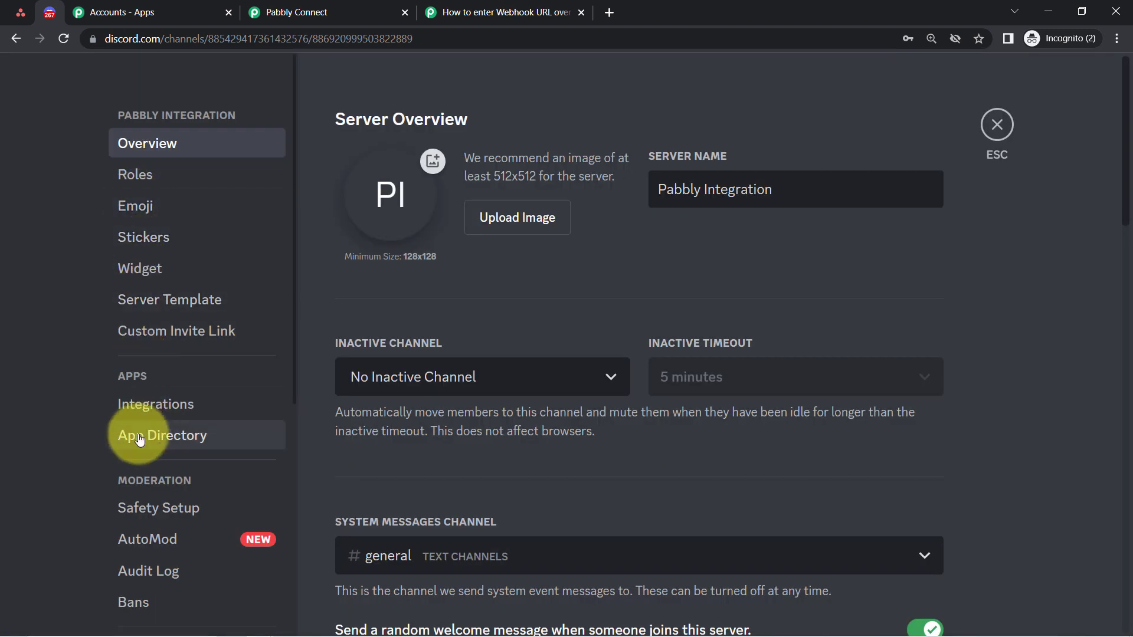
click(146, 411)
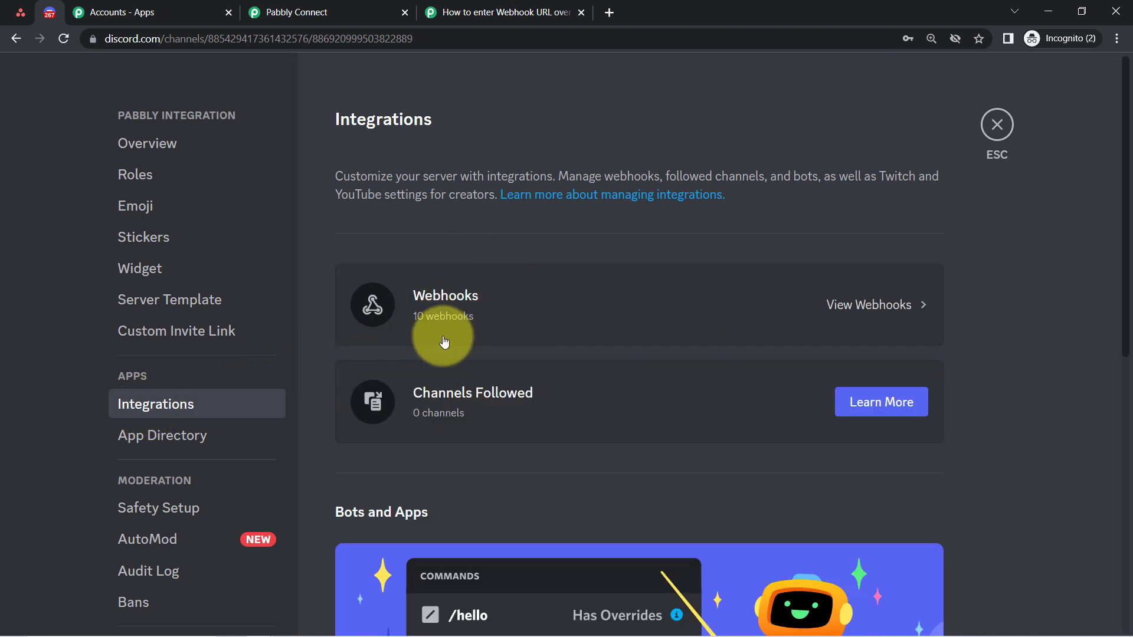
click(509, 318)
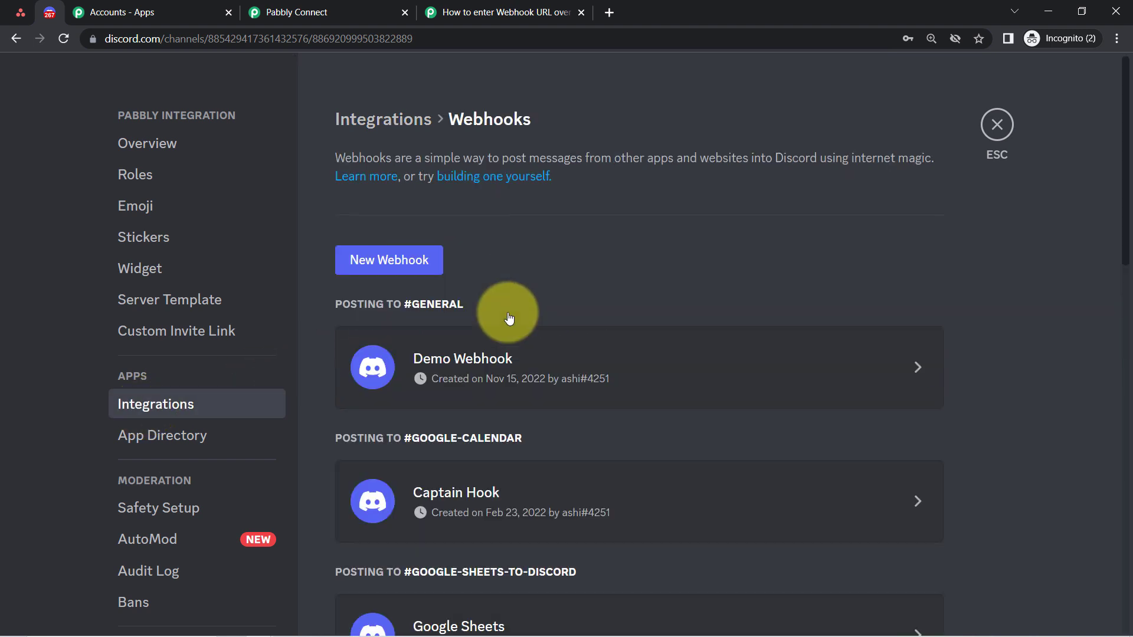
click(373, 267)
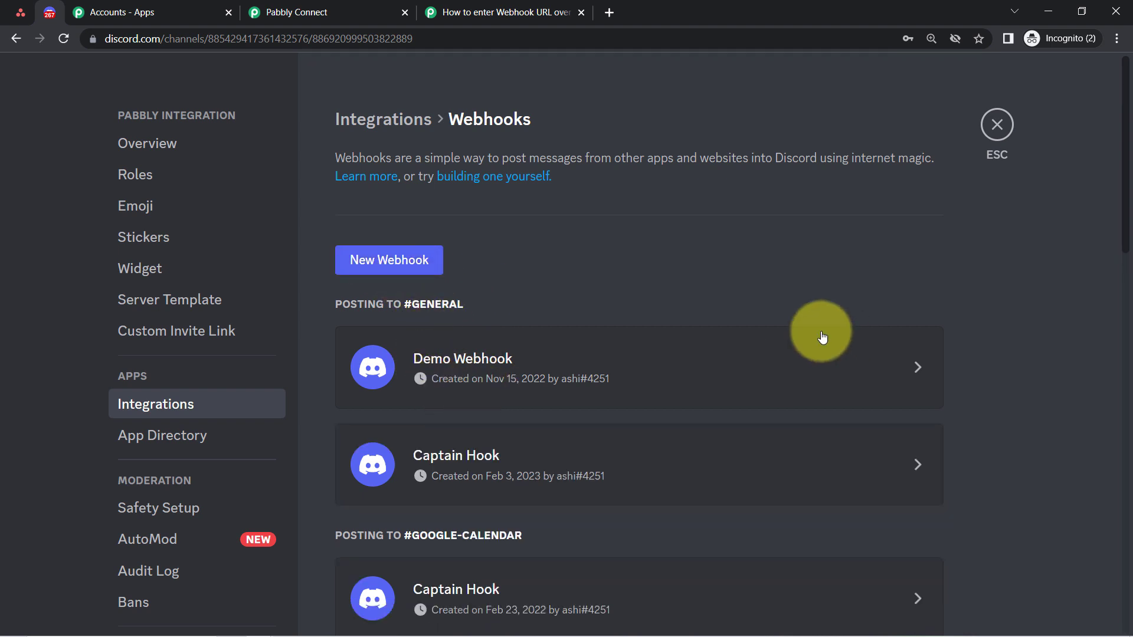
Rename the #general channel's Demo Webhook to Demo Webhook123, copy its webhook URL and save the changes.
click(919, 369)
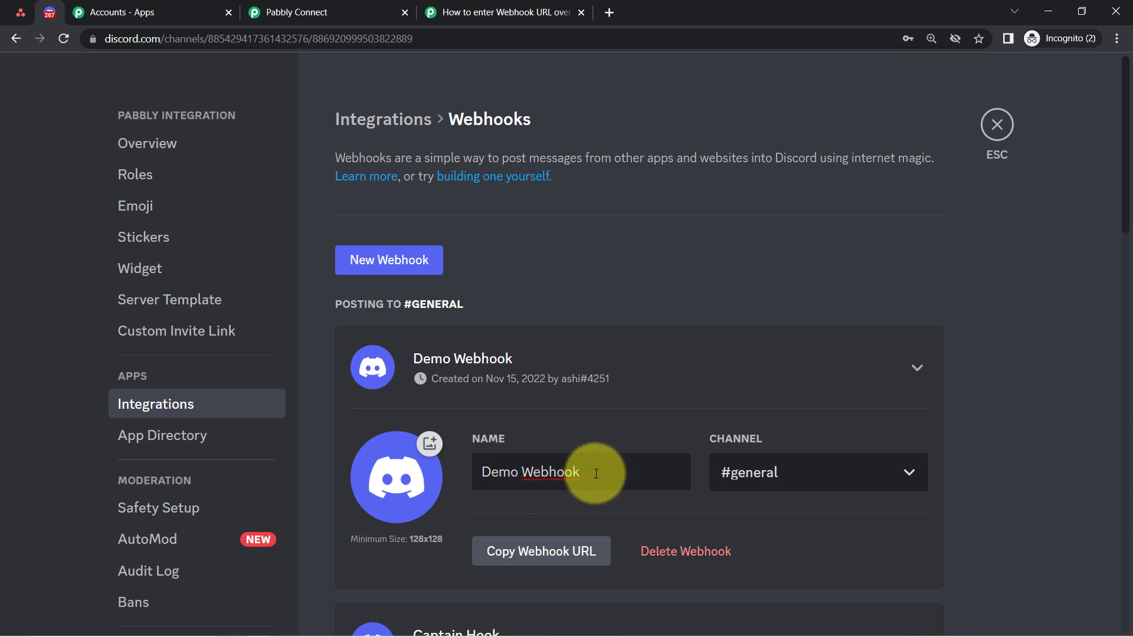
text(123)
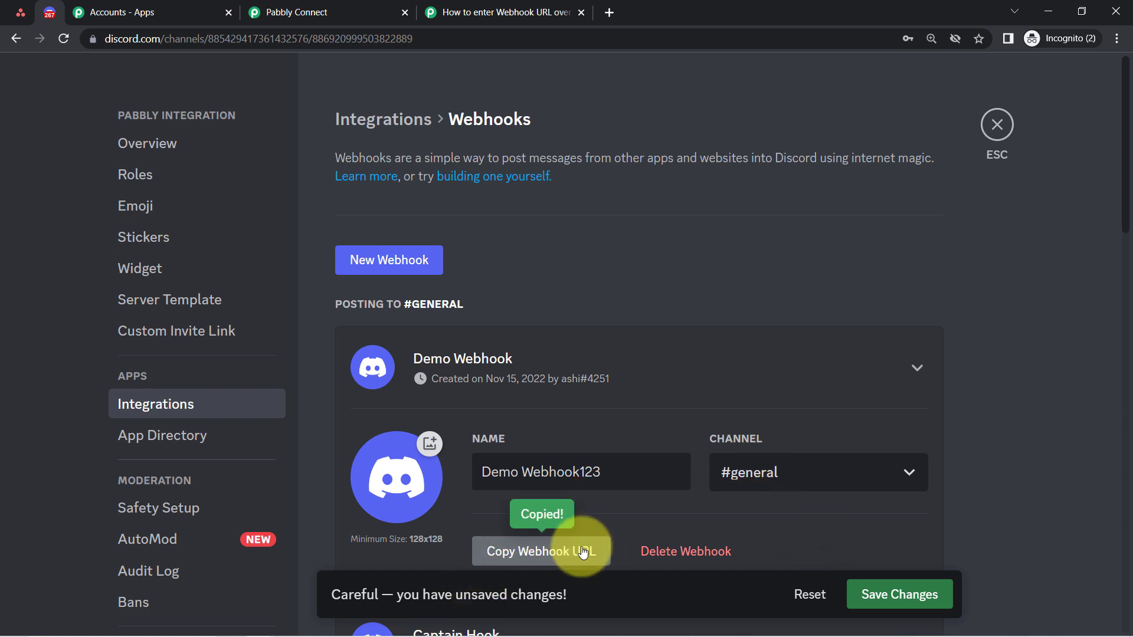
click(878, 598)
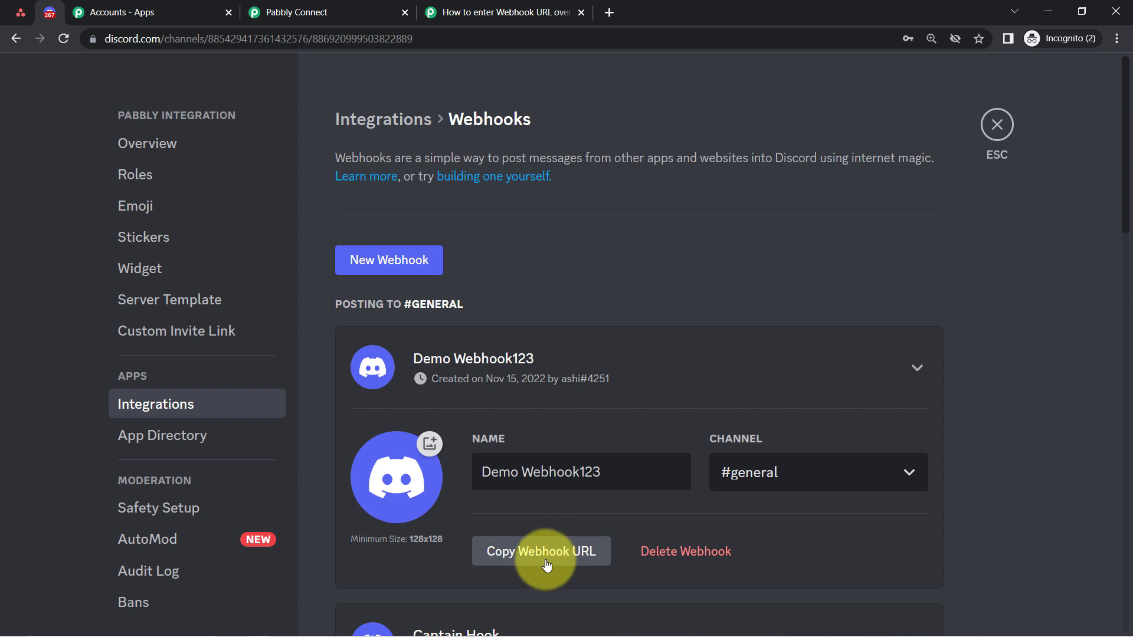
Return to the Pabbly Connect workflow and paste the copied Discord webhook URL as the action's Webhook URL.
click(301, 12)
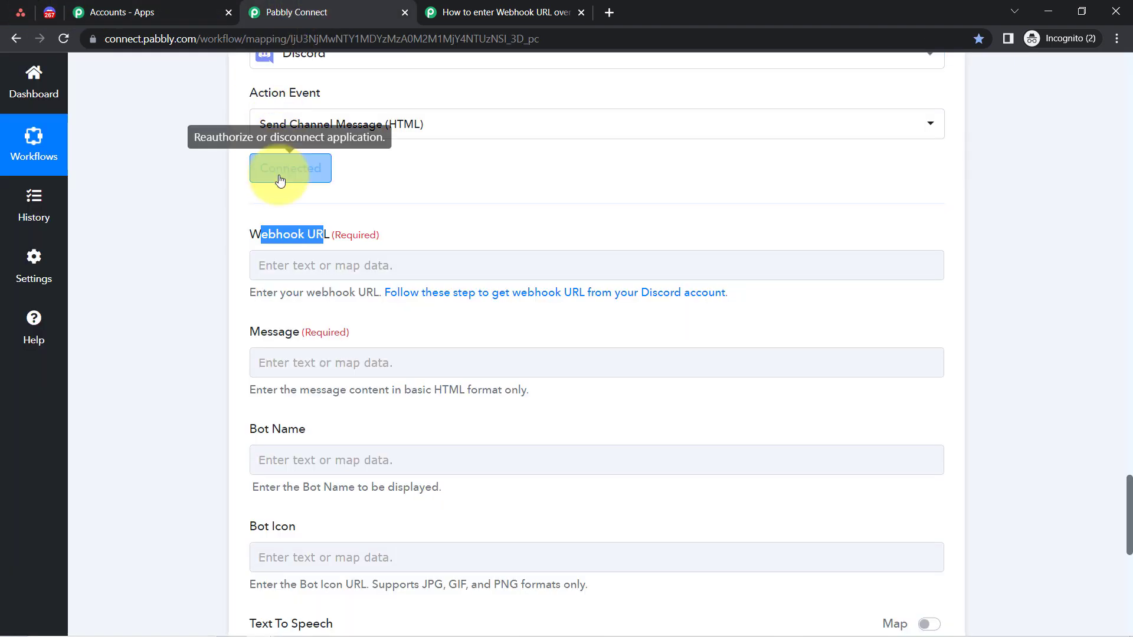
click(281, 263)
key(ctrl+v)
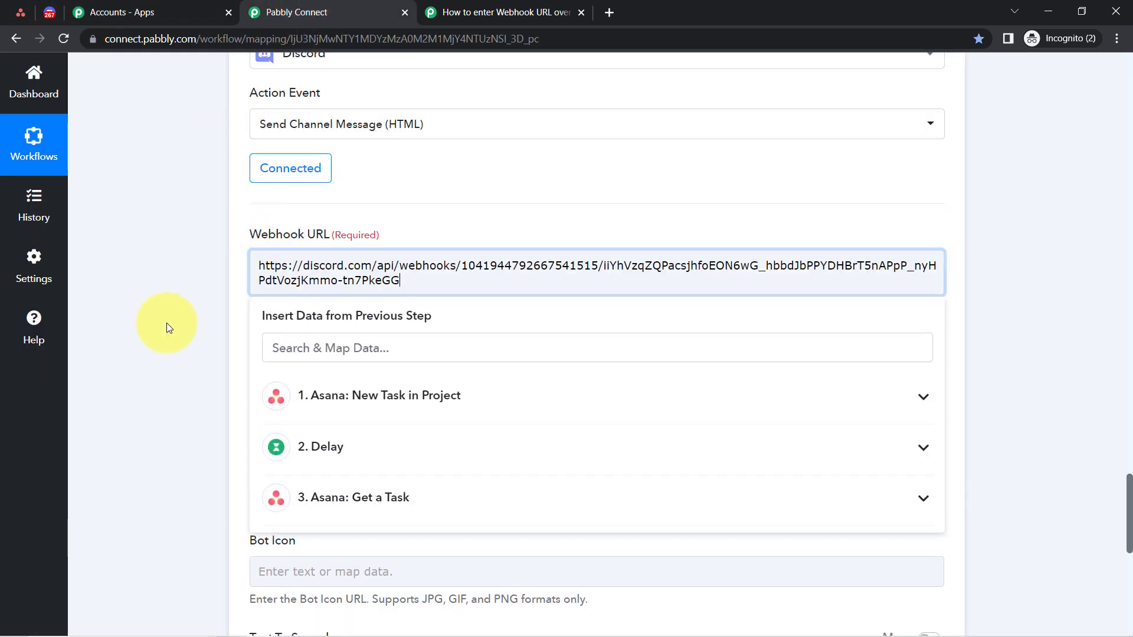
click(166, 328)
Copy the prepared "Hello Team" new-task message from Notepad and paste it as the Discord step's Message.
scroll(166, 324, down, 2)
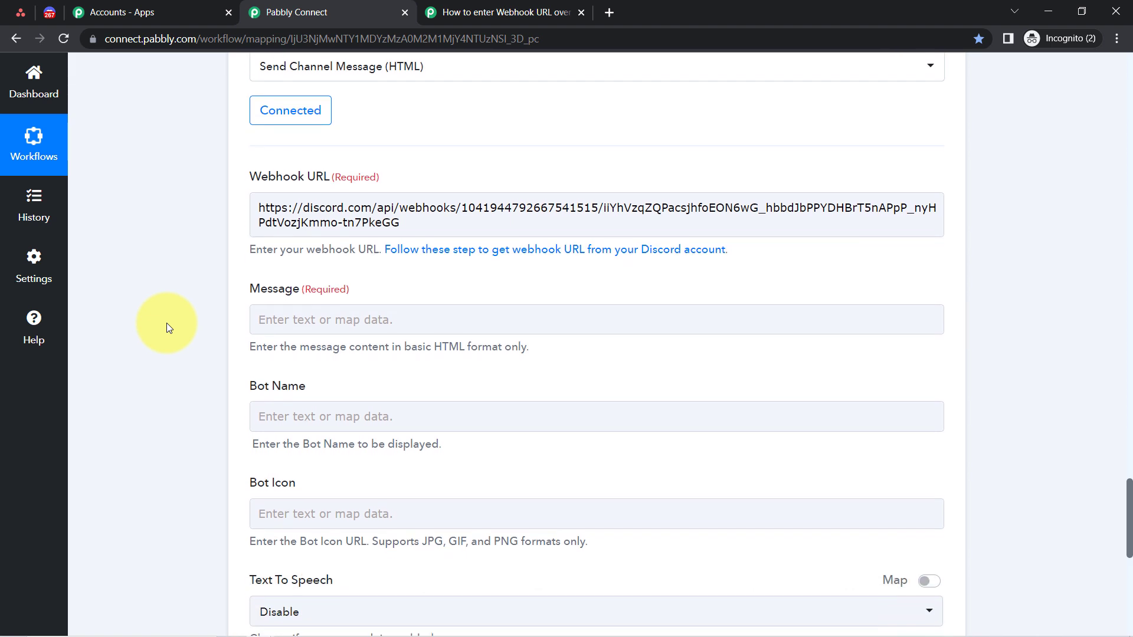
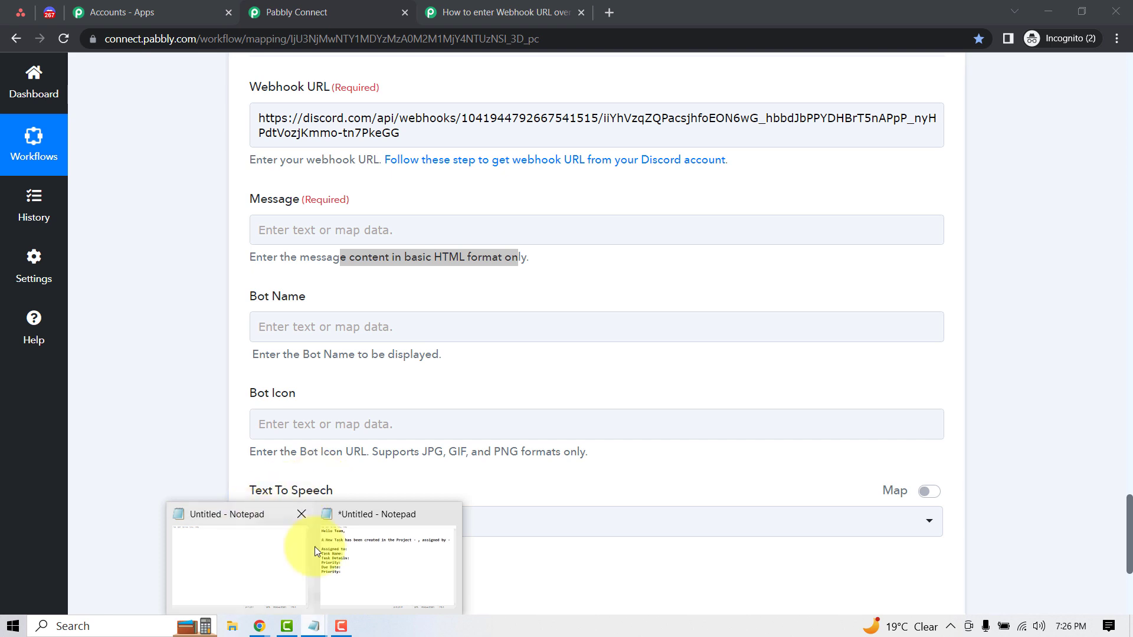
click(354, 551)
drag(324, 407, 202, 195)
key(ctrl+c)
click(163, 254)
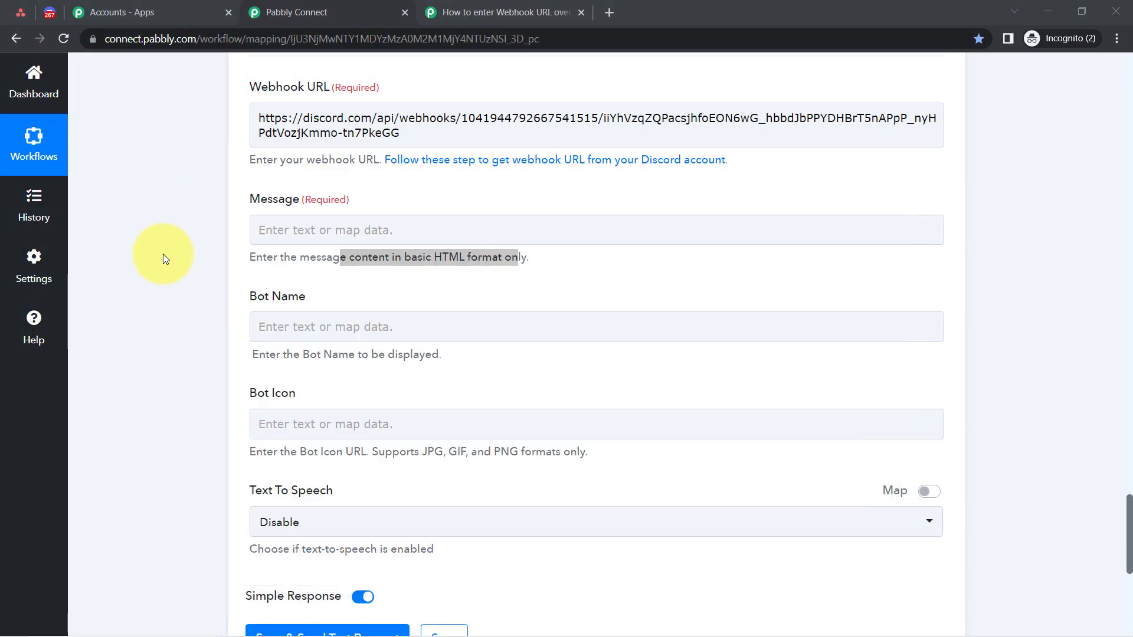
click(281, 225)
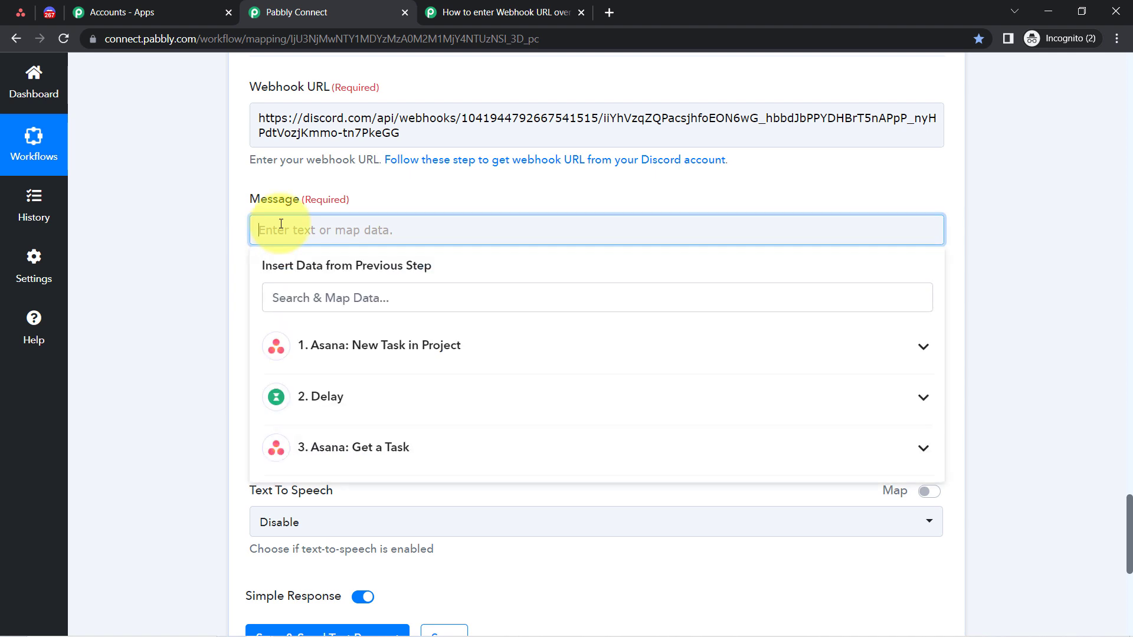
key(ctrl+v)
Put a blank line after "Hello Team," in the Message and a line break after "Project -".
click(325, 230)
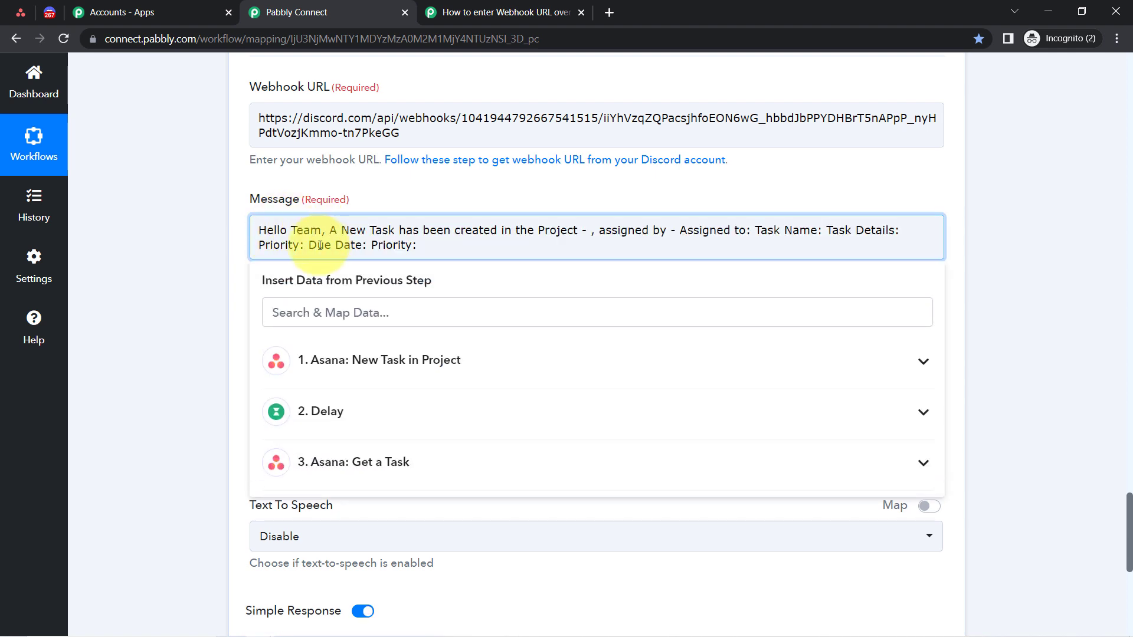
key(Return)
key(Return)
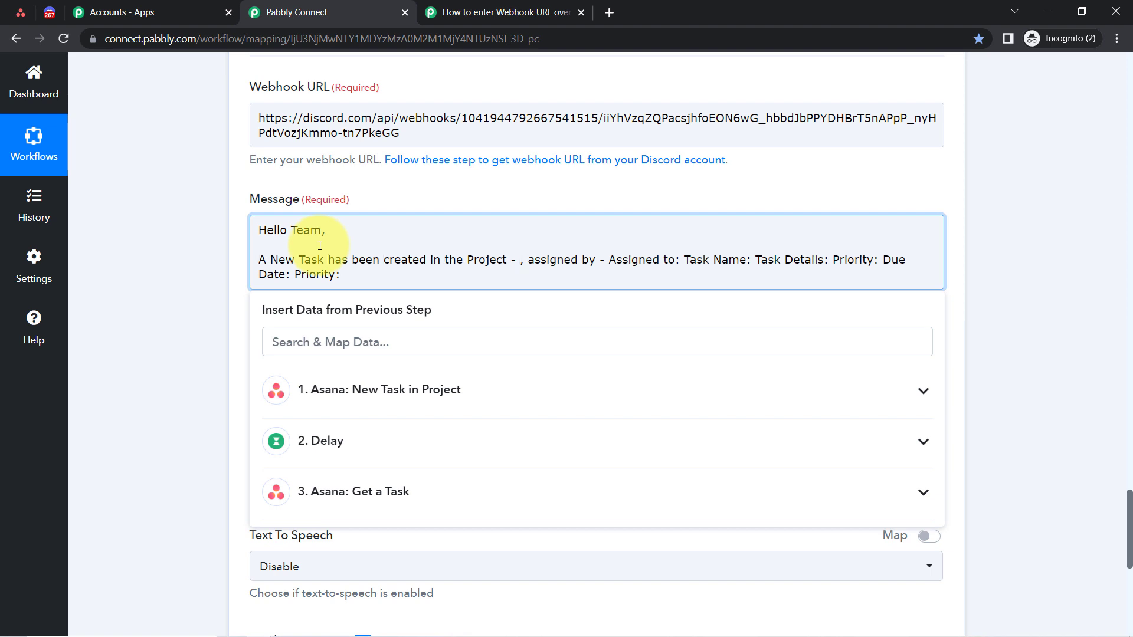
key(Return)
key(Return)
key(Left)
key(Left)
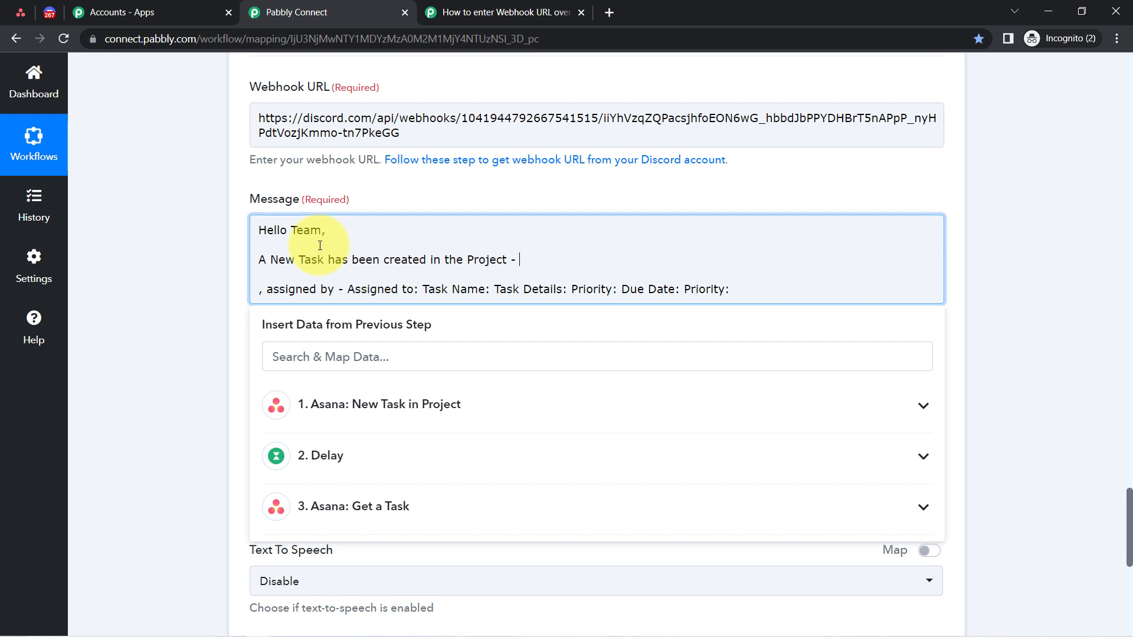
key(Delete)
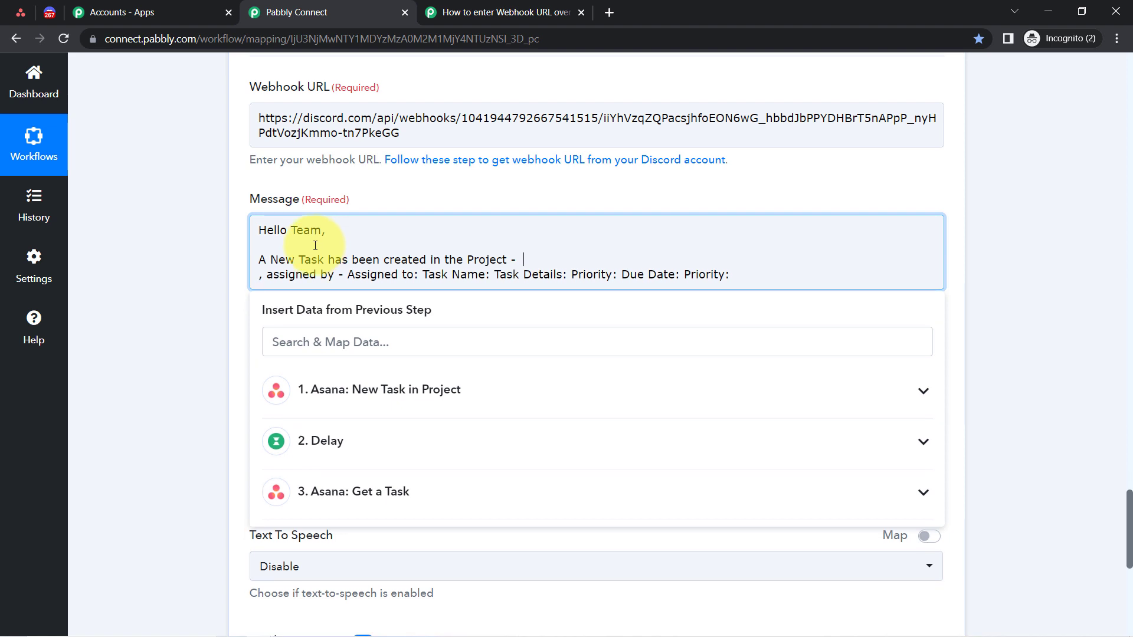
mouse_move(1128, 511)
mouse_down()
mouse_move(1127, 402)
mouse_move(1130, 528)
mouse_up()
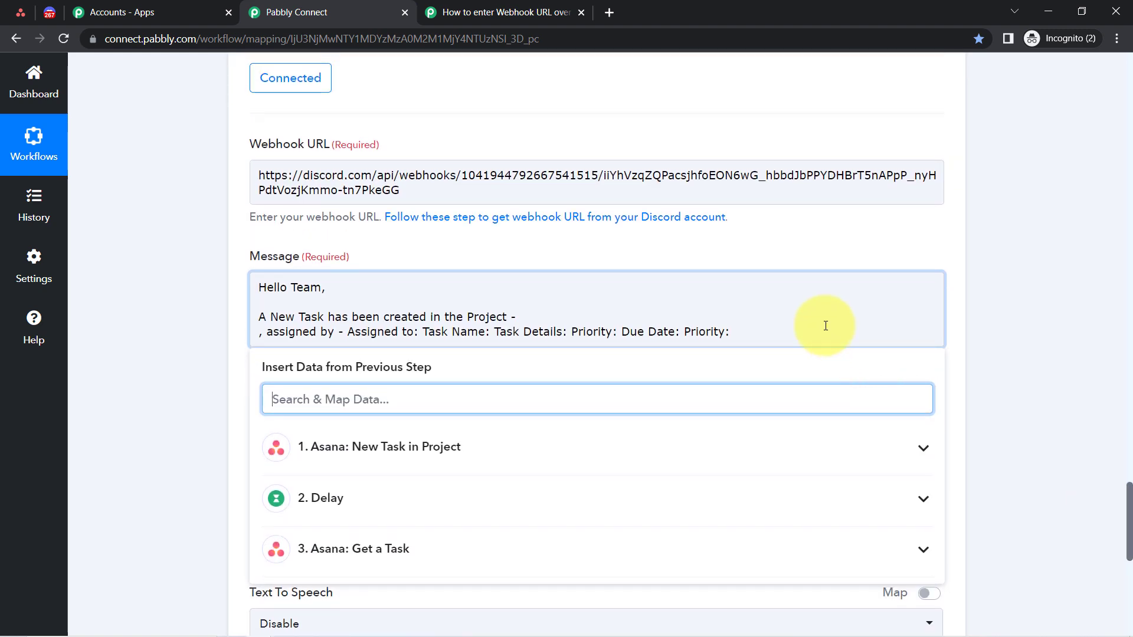
click(537, 306)
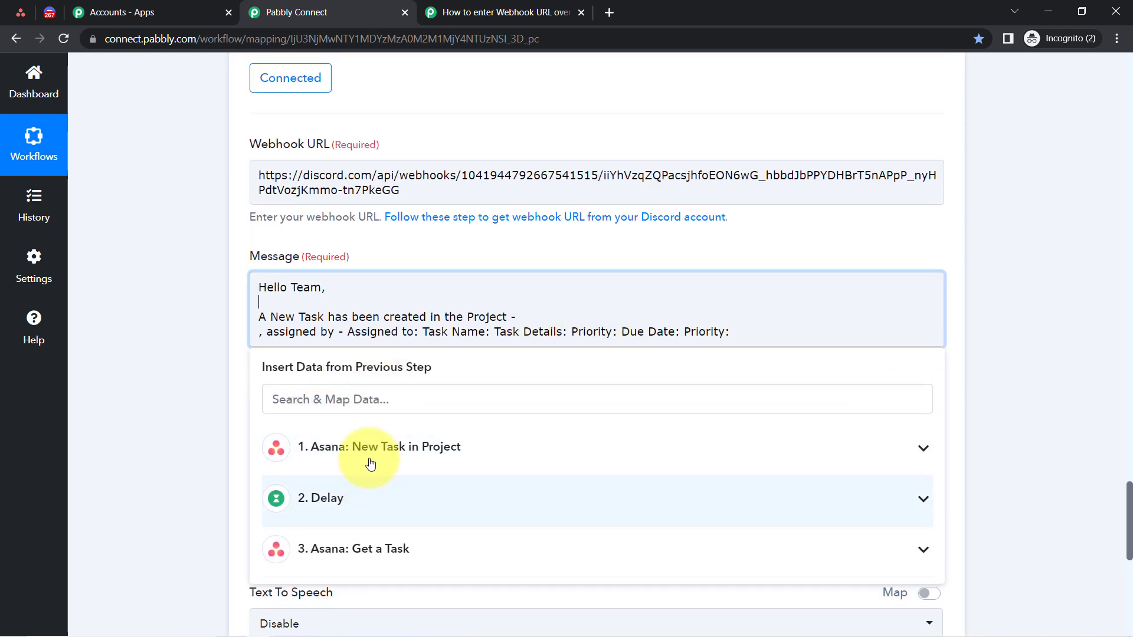
click(334, 549)
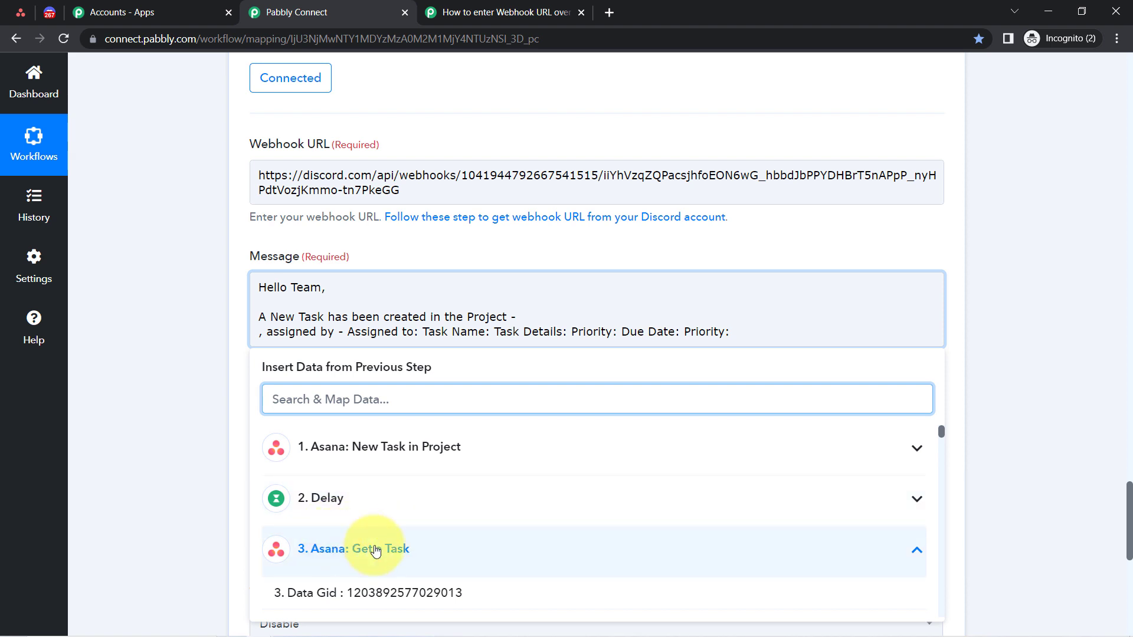
drag(942, 431, 943, 435)
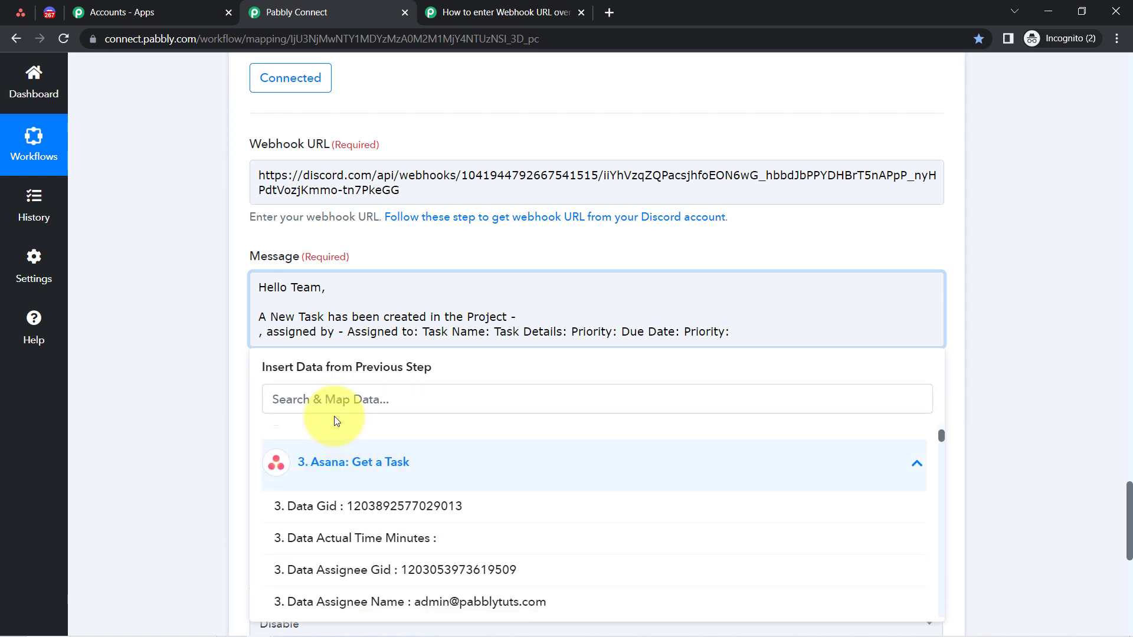
click(289, 402)
text(pabbly)
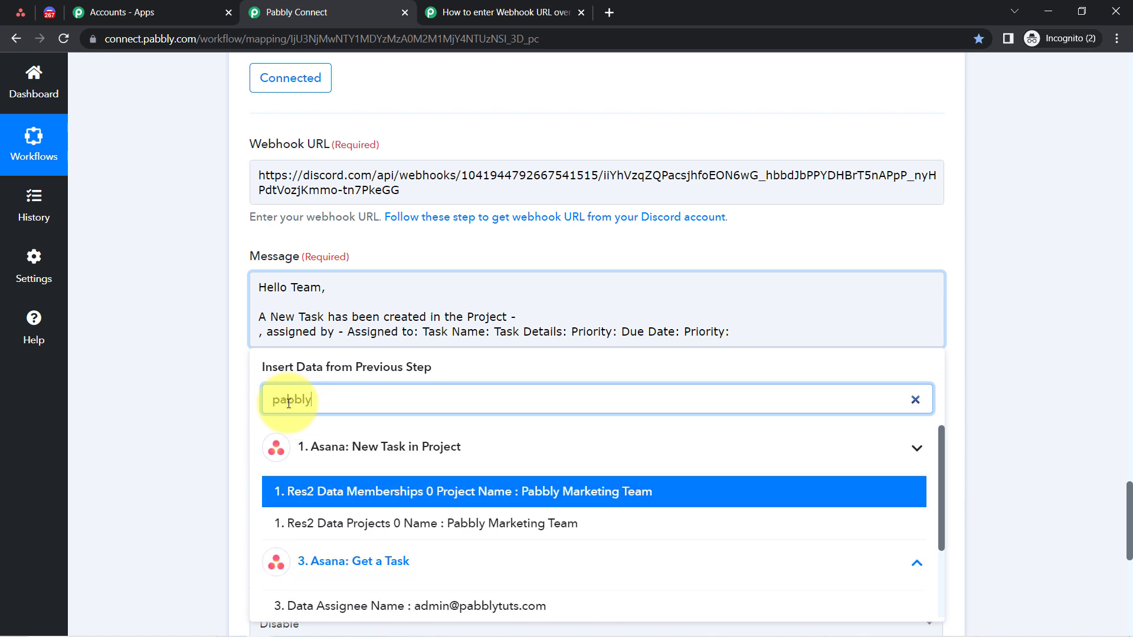
click(585, 498)
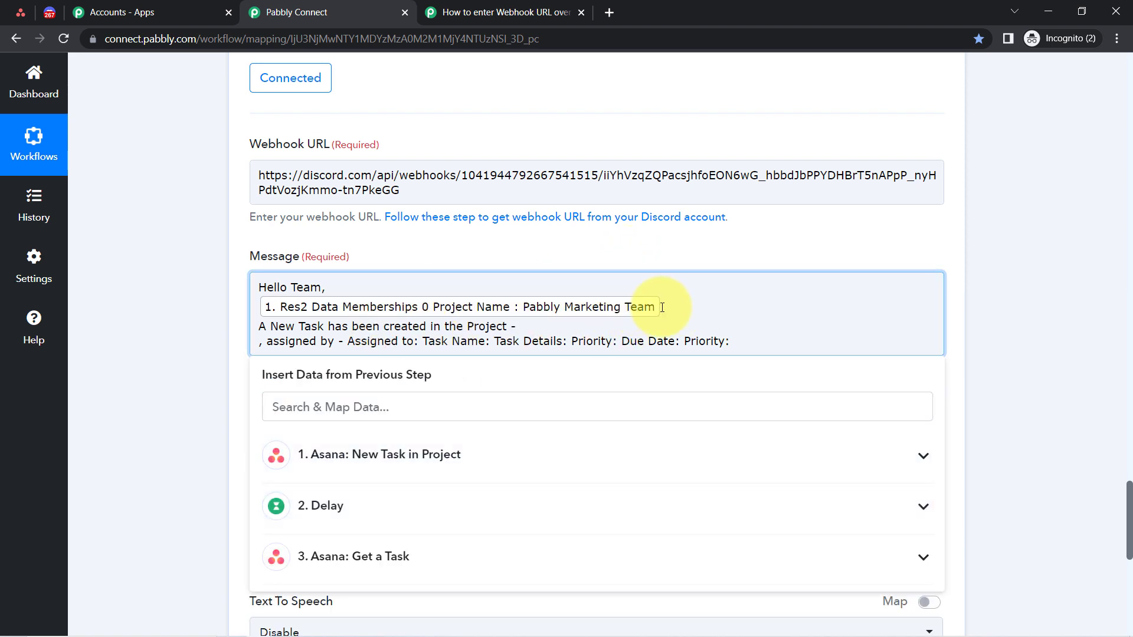
key(BackSpace)
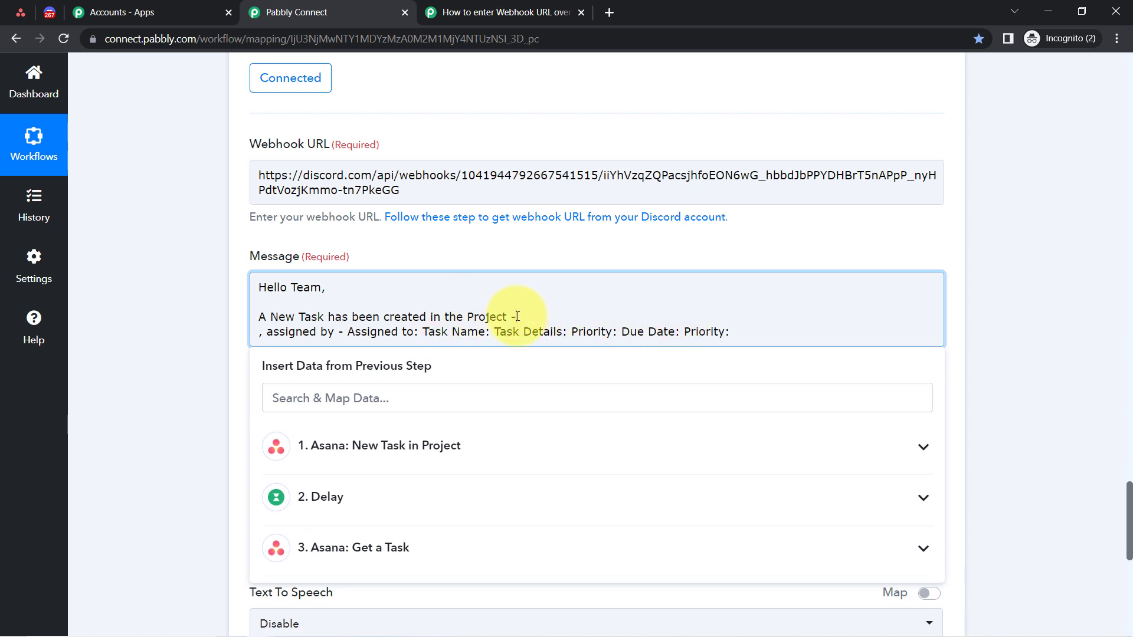
Add line breaks before ", assigned by" and map the trigger's Res2 Data Memberships 0 Project Name after "Project -".
key(Return)
key(Return)
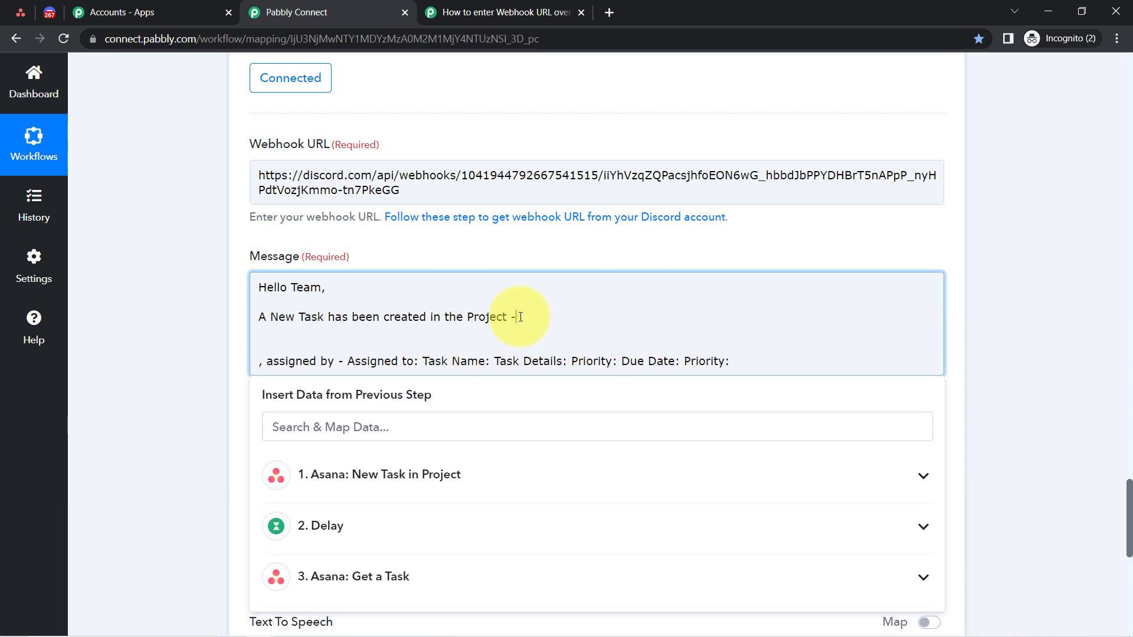
click(298, 424)
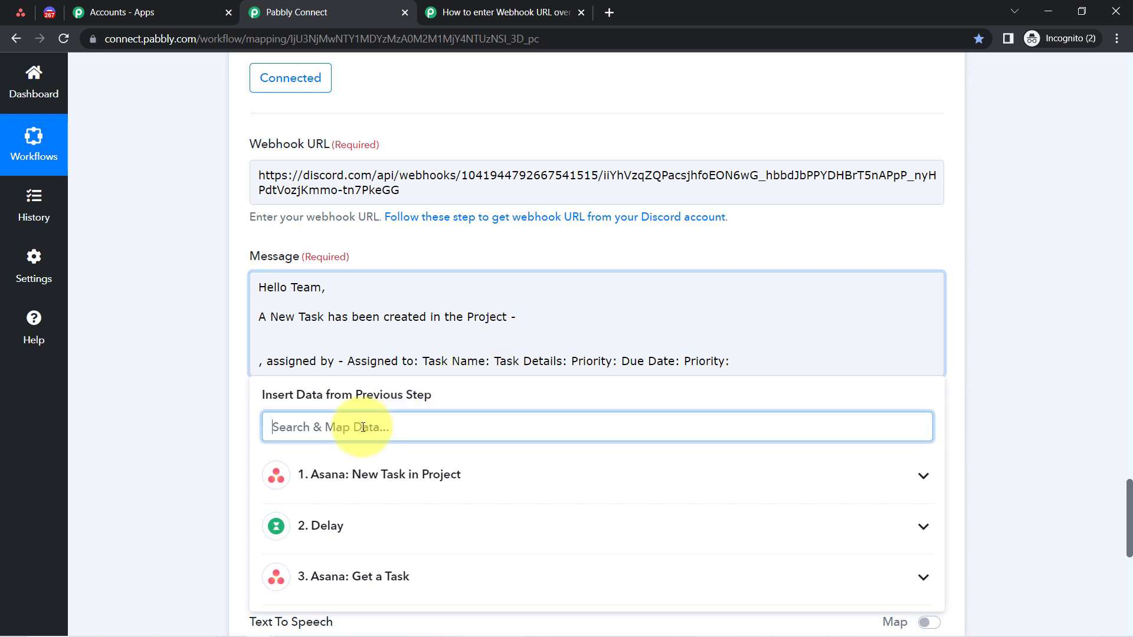
text(pabbl)
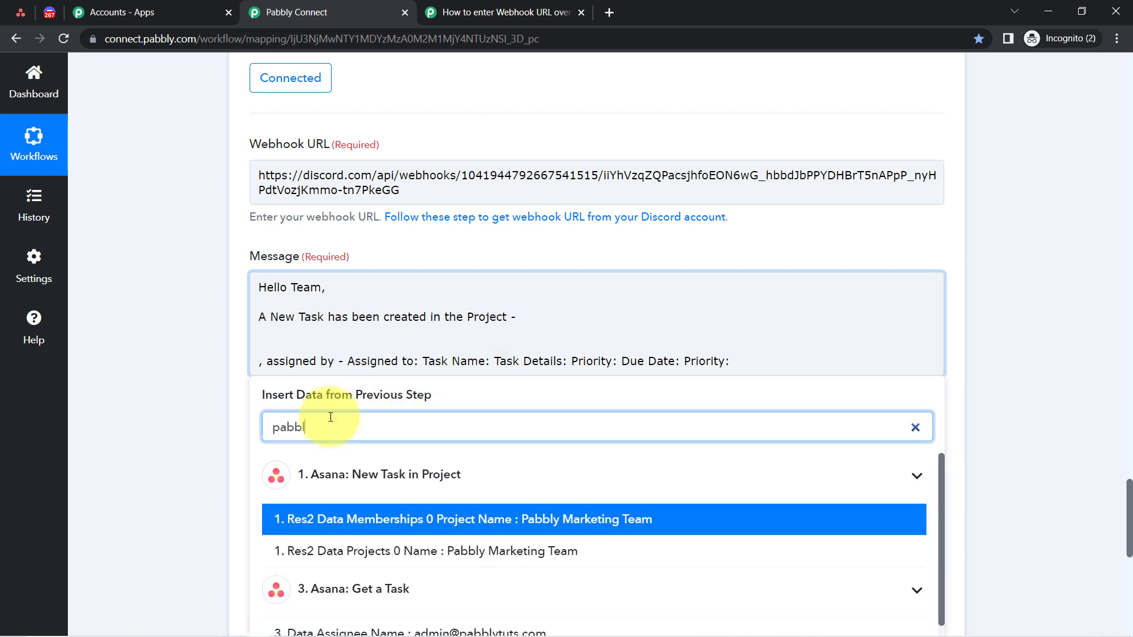
click(554, 525)
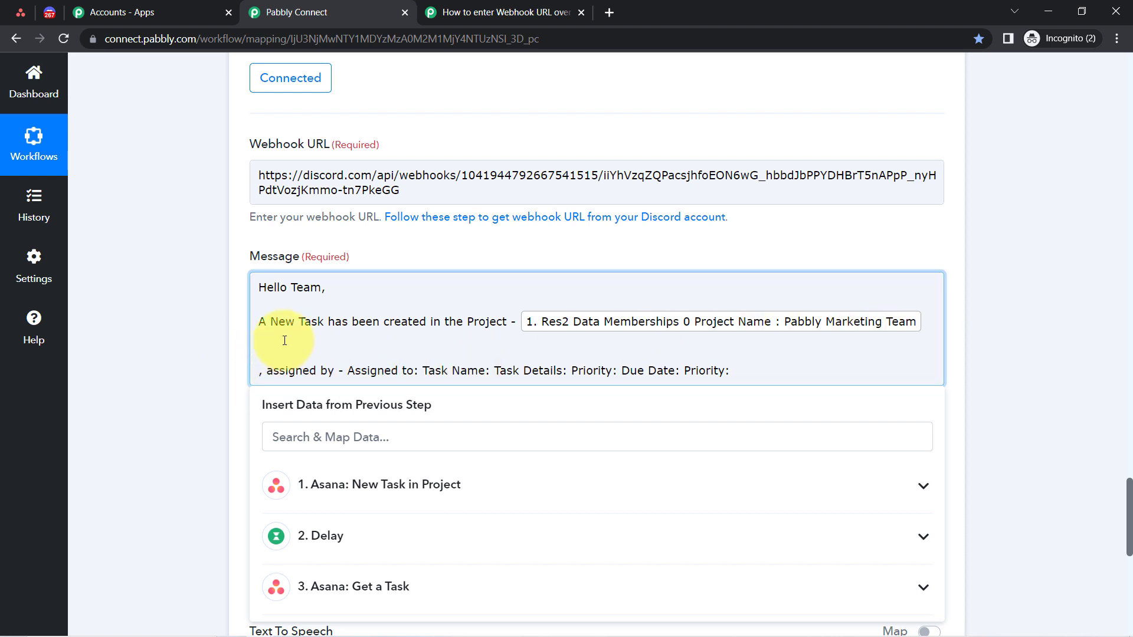
Remove the extra line breaks and comma before "assigned by", add a blank line after it, and put a dash after "assigned by".
key(Delete)
key(Delete)
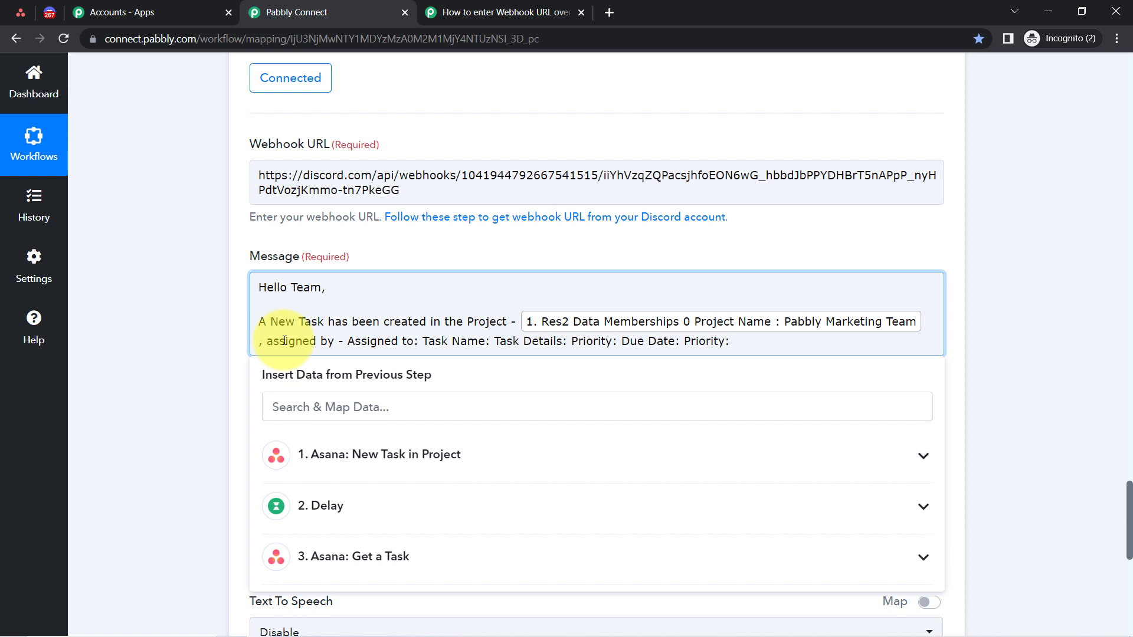
key(Delete)
key(Delete)
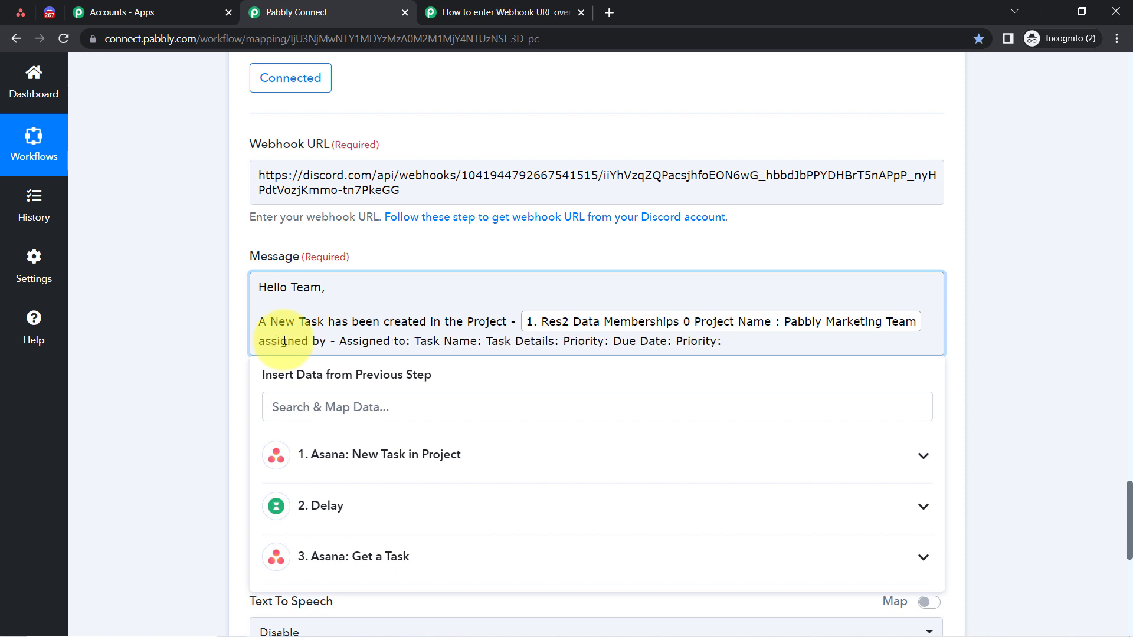
key(Return)
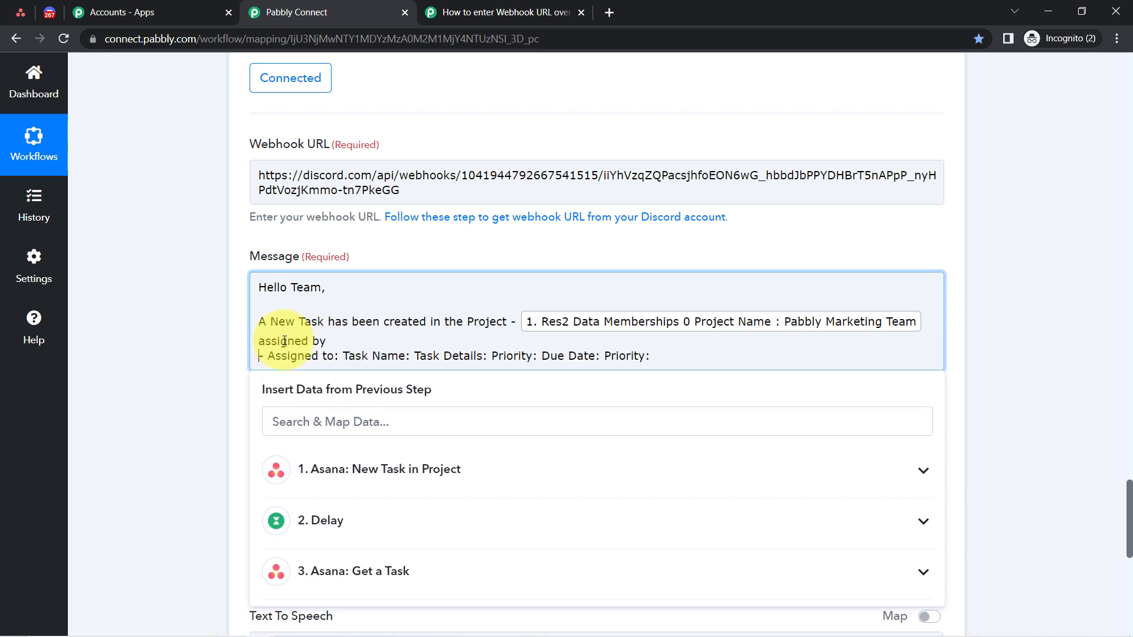
key(Return)
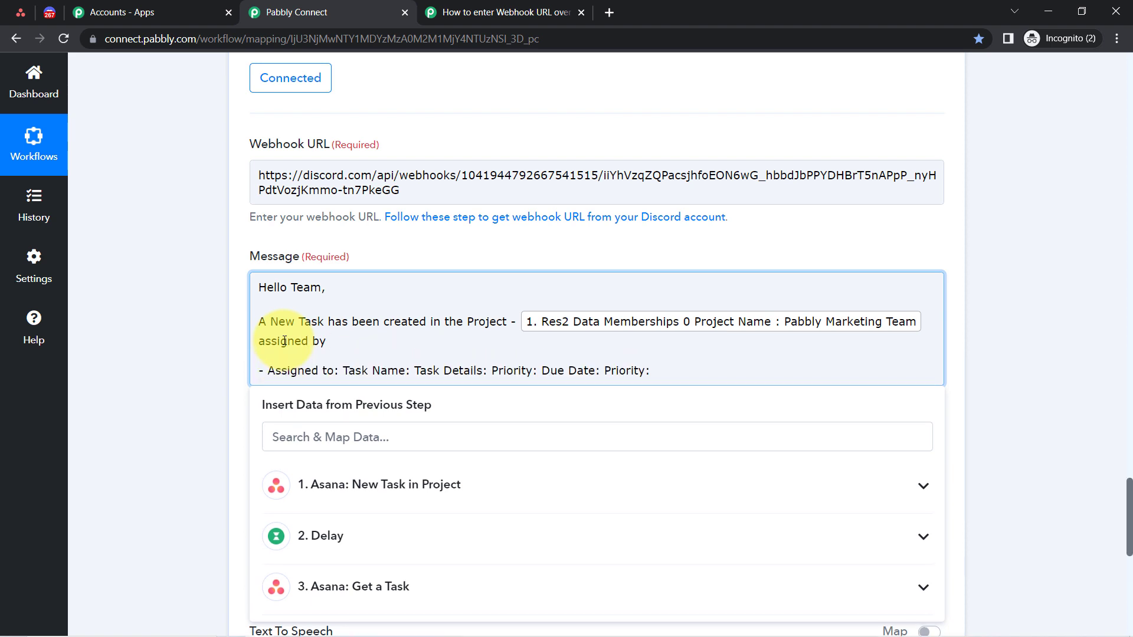
text(-)
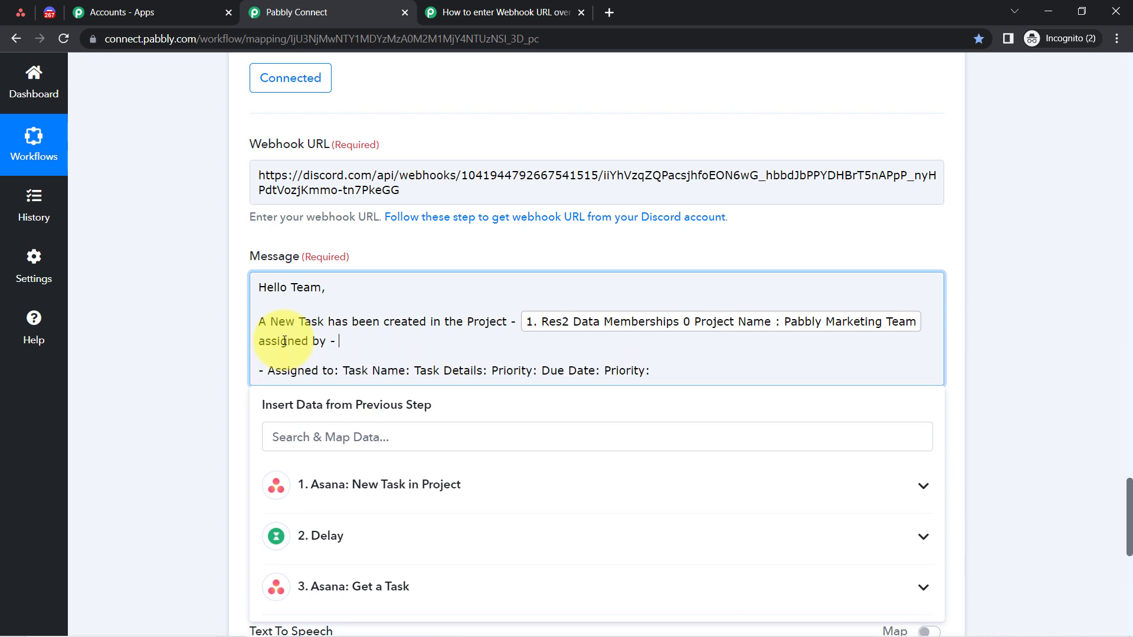
Search the previous steps' data for "assign" to find a field for "assigned by".
click(314, 439)
text(assign)
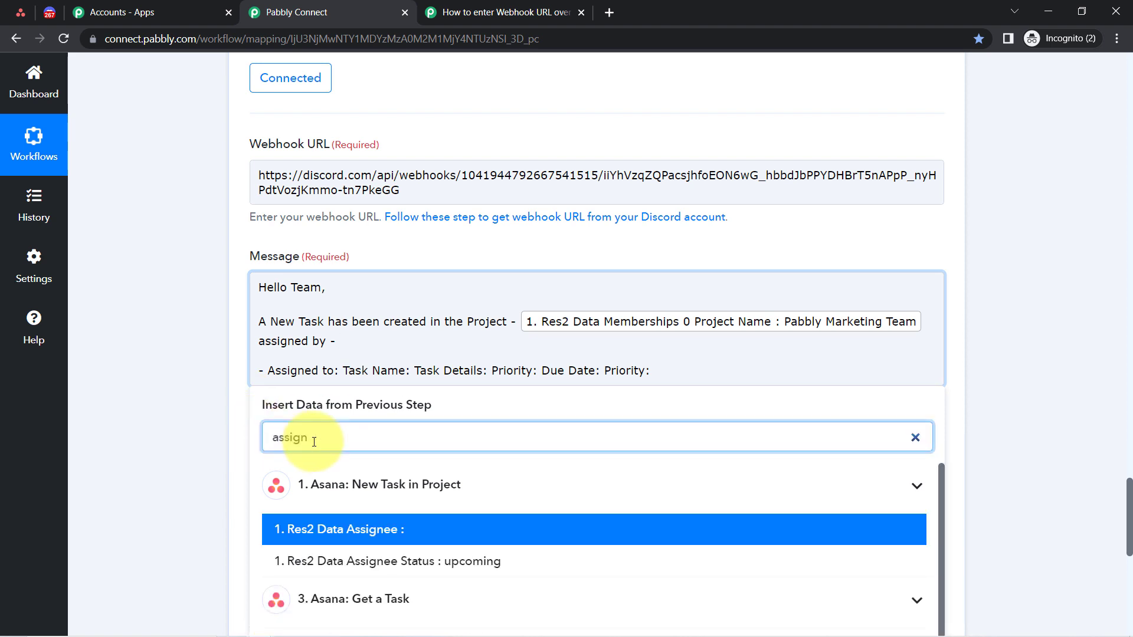
scroll(405, 539, down, 4)
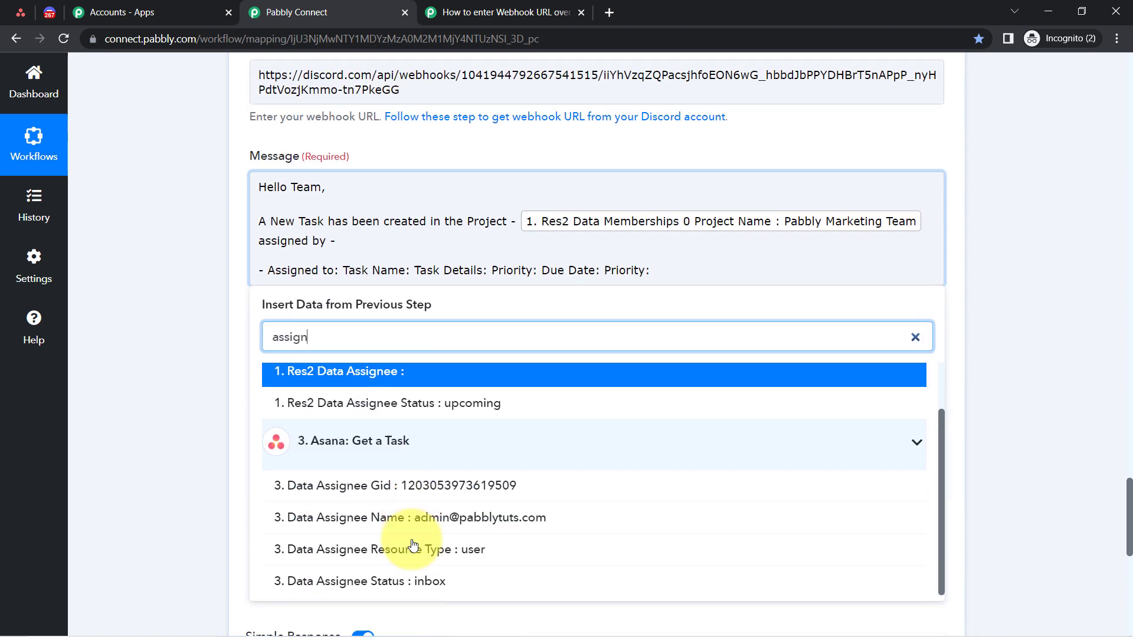
scroll(413, 544, up, 1)
click(1107, 498)
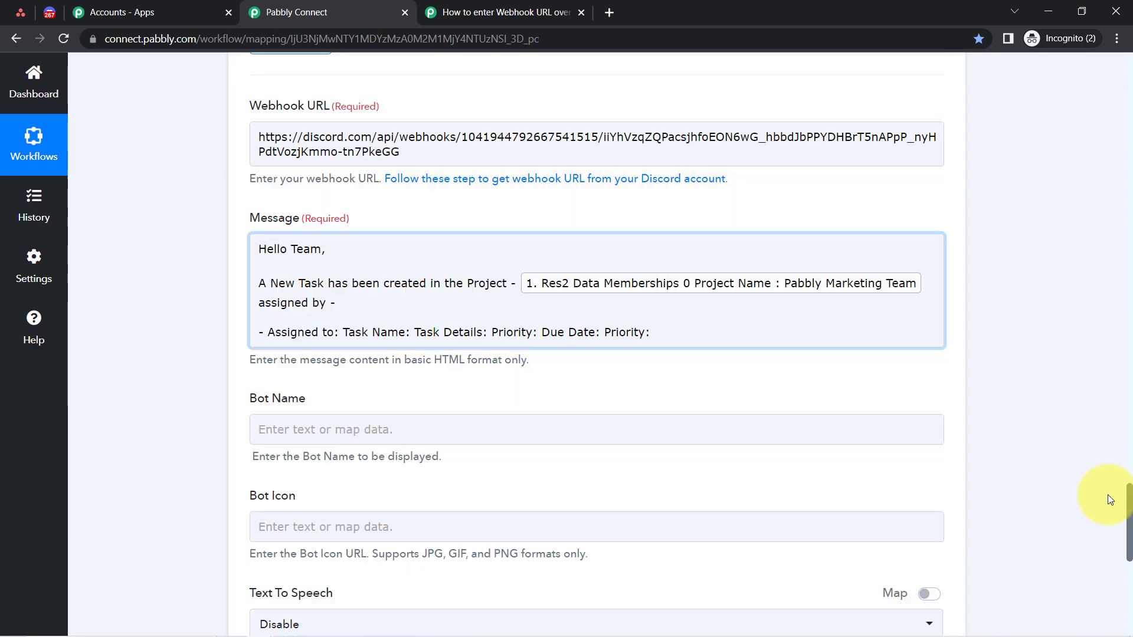
Find the Data Custom Fields 0 Created By Name field in the Get a Task response and copy "Created By Name" from its label.
scroll(1107, 495, up, 10)
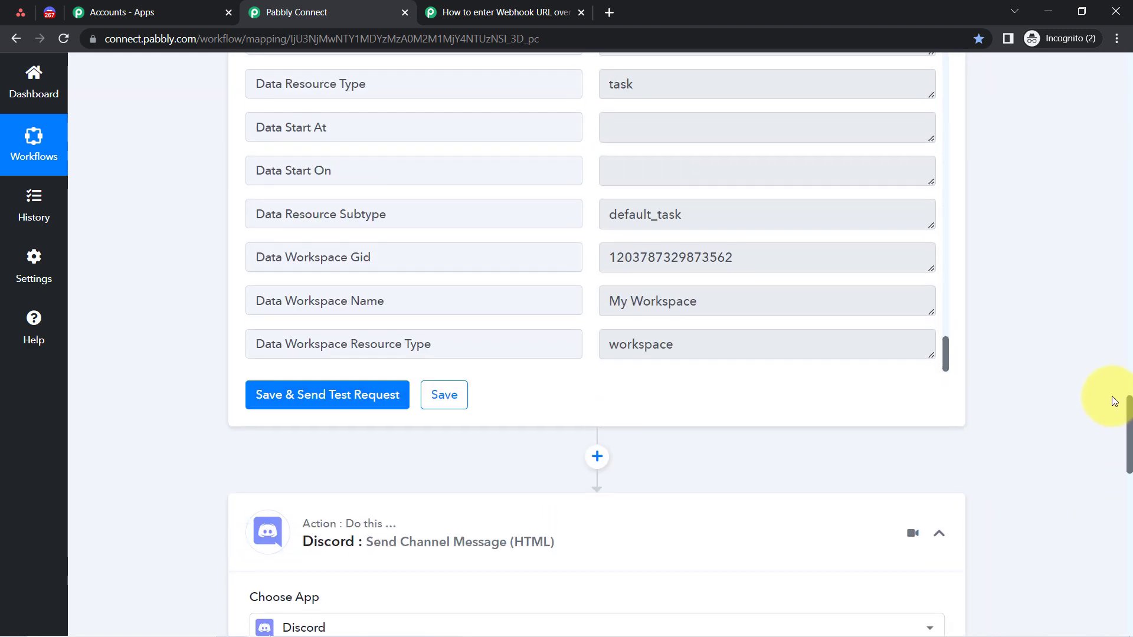
scroll(1111, 396, up, 3)
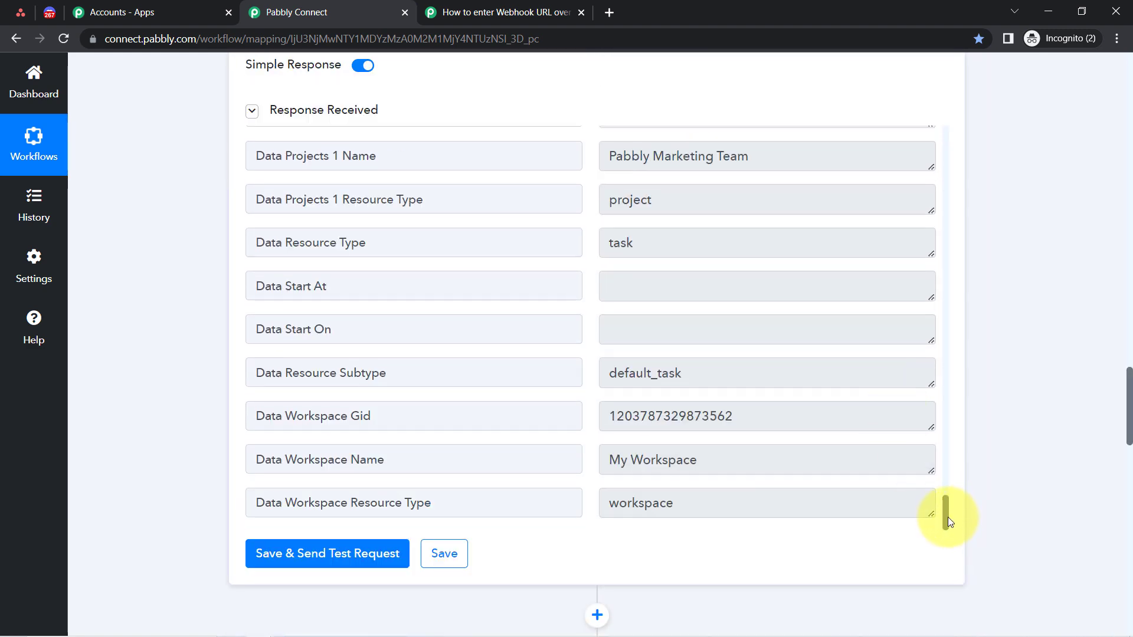
drag(946, 517, 937, 266)
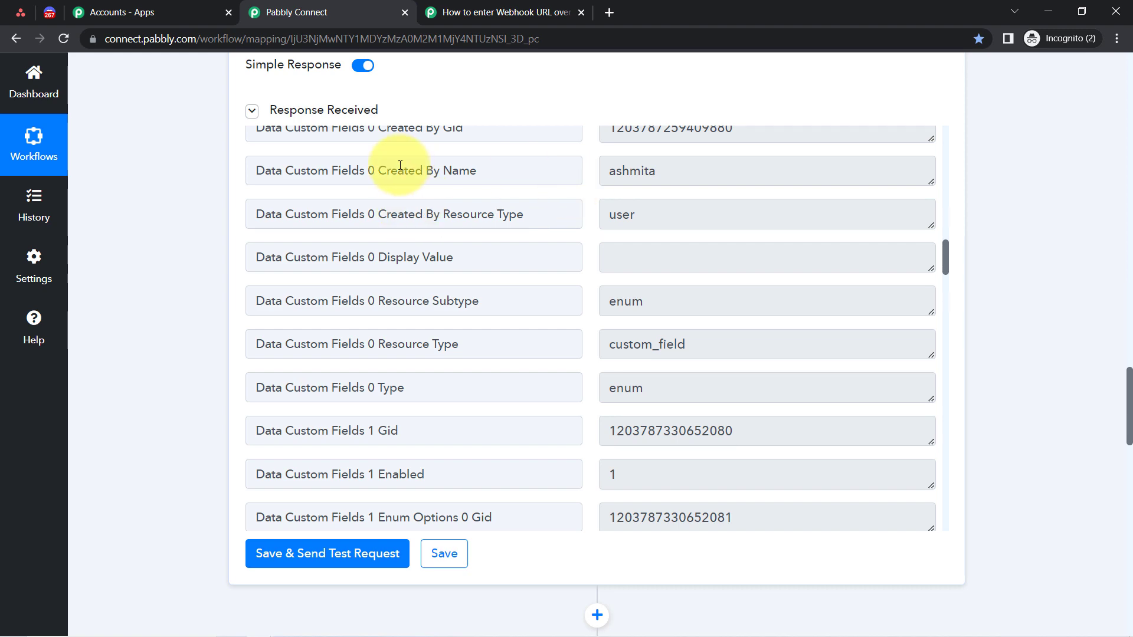
drag(378, 171, 526, 169)
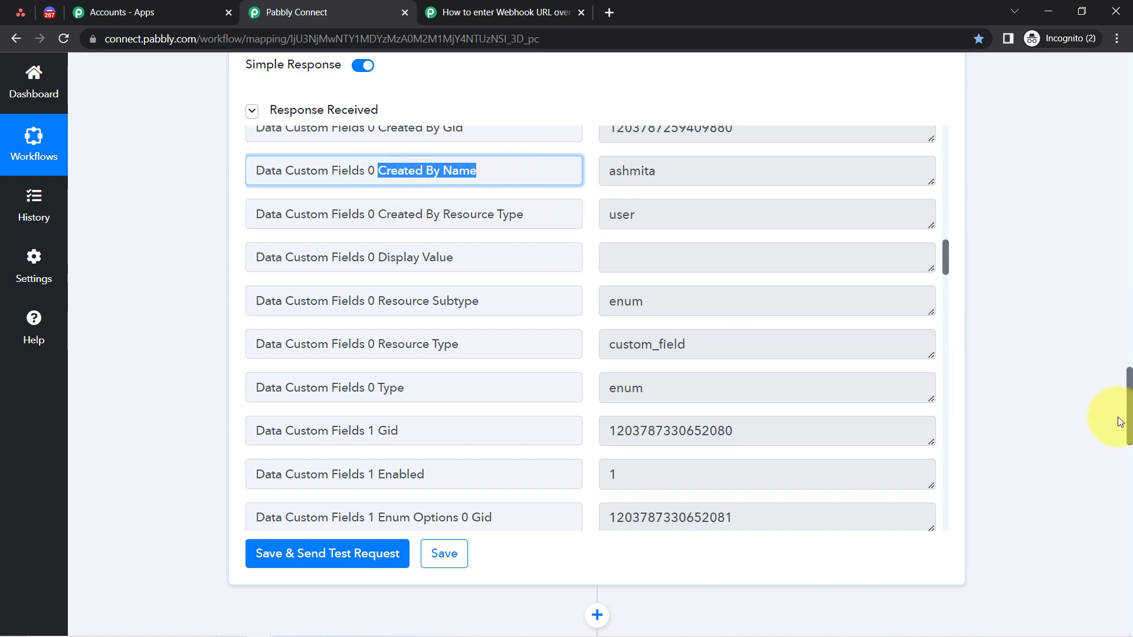
Map Get a Task's Data Custom Fields 0 Created By Name after "assigned by -" in the Discord Message, searching for "Created By Name".
drag(1130, 413, 1122, 520)
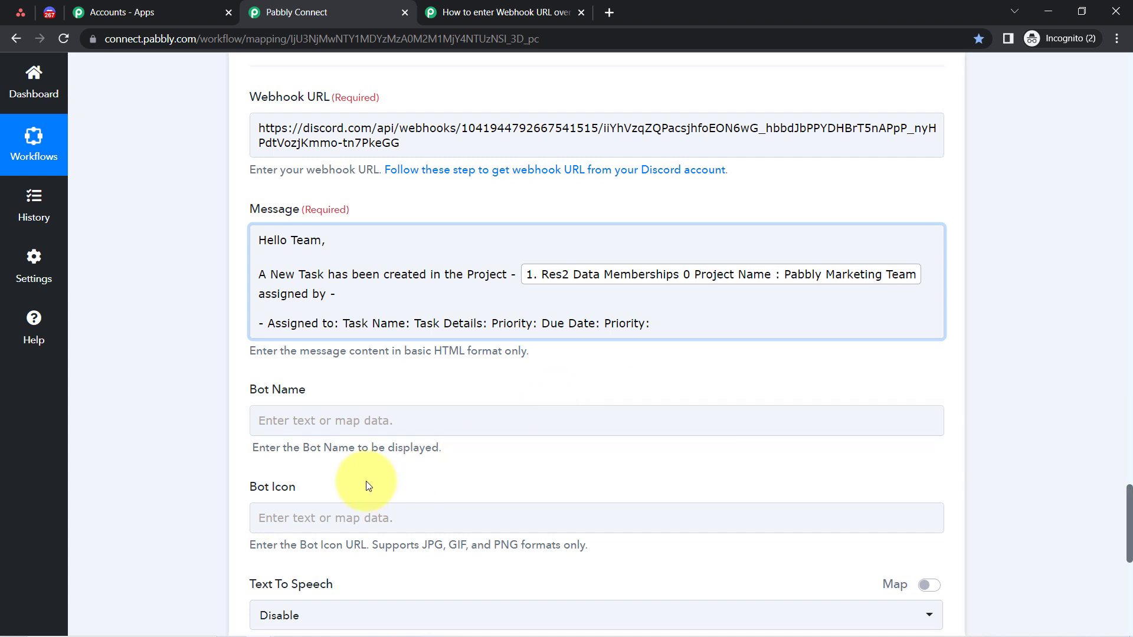
click(342, 294)
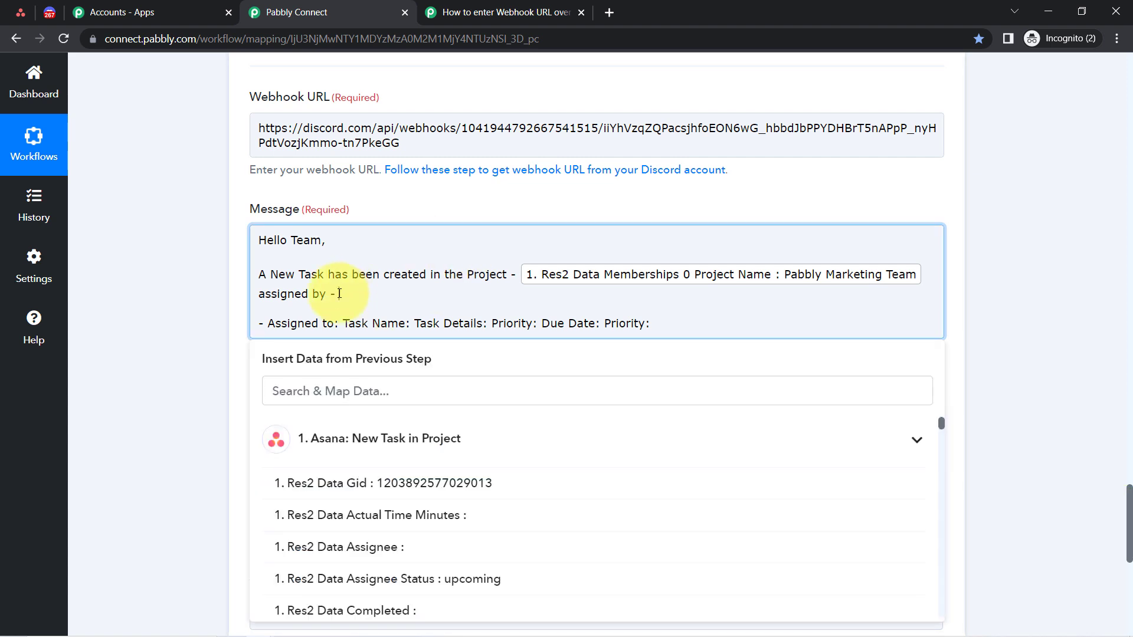
click(306, 394)
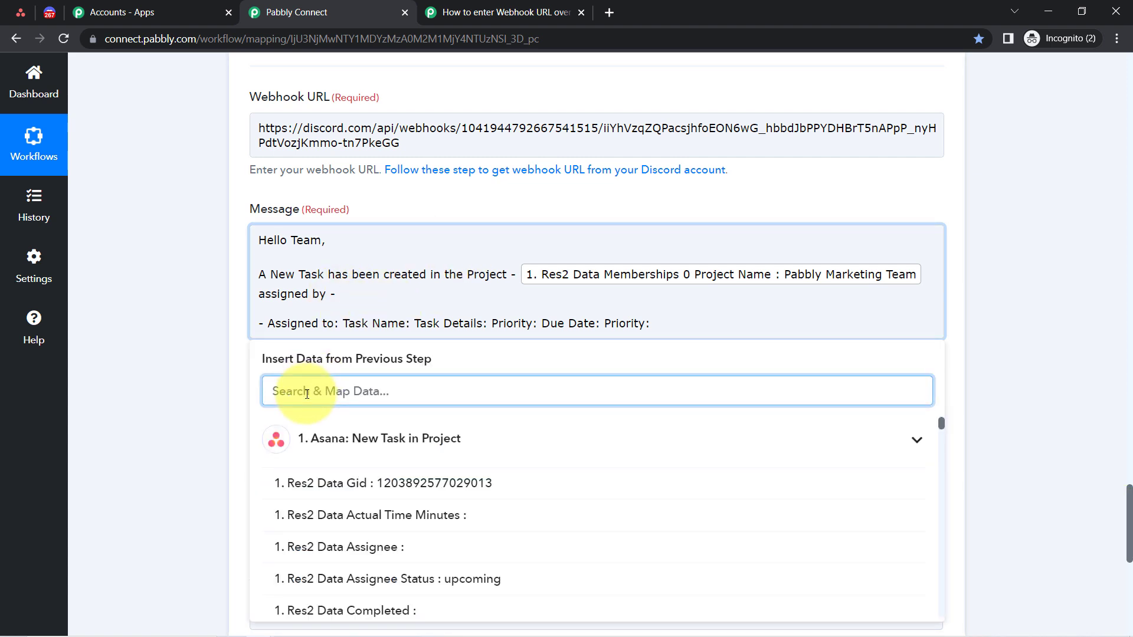
text(Created By Name)
click(374, 480)
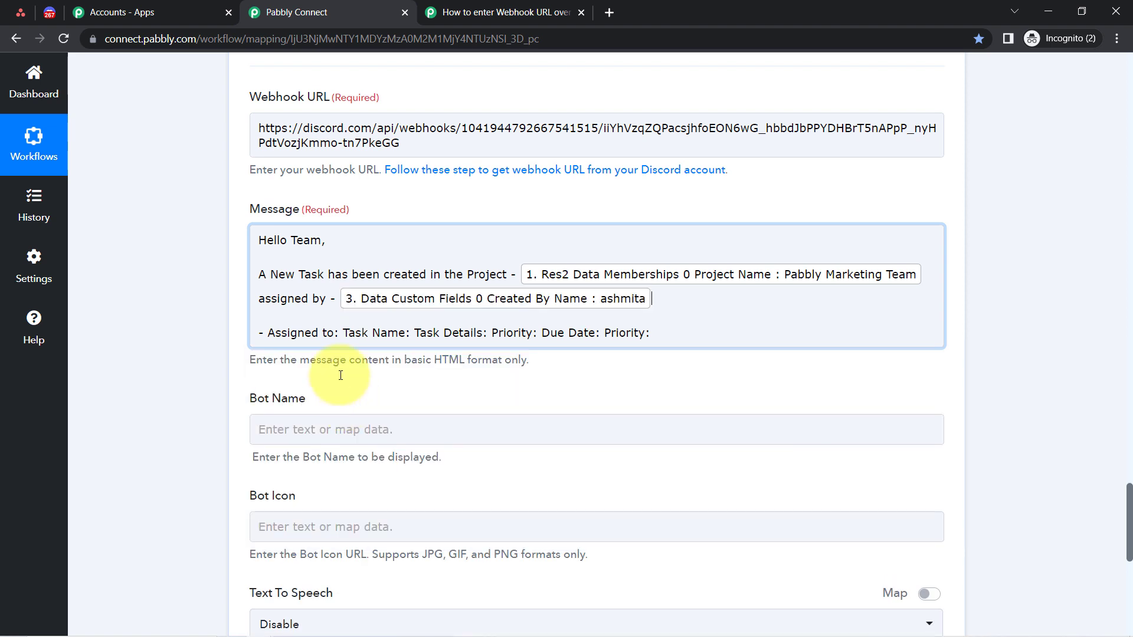
Remove the dash before "Assigned to:" and put the Task Name, Task Details, Priority and Due Date labels on separate lines.
click(342, 273)
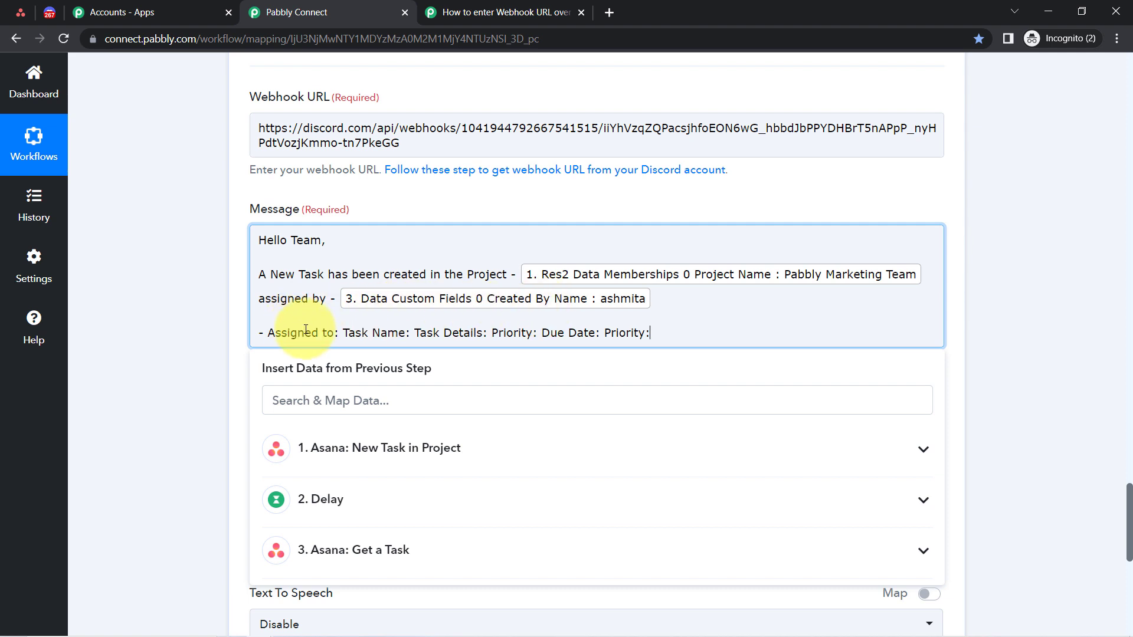
key(Delete)
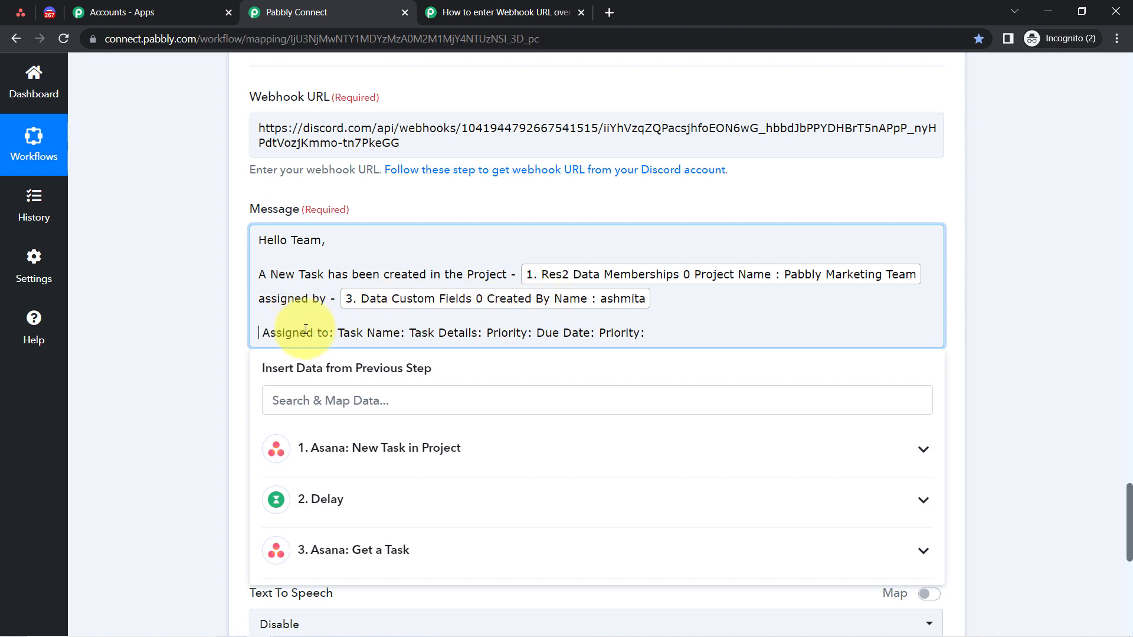
key(Delete)
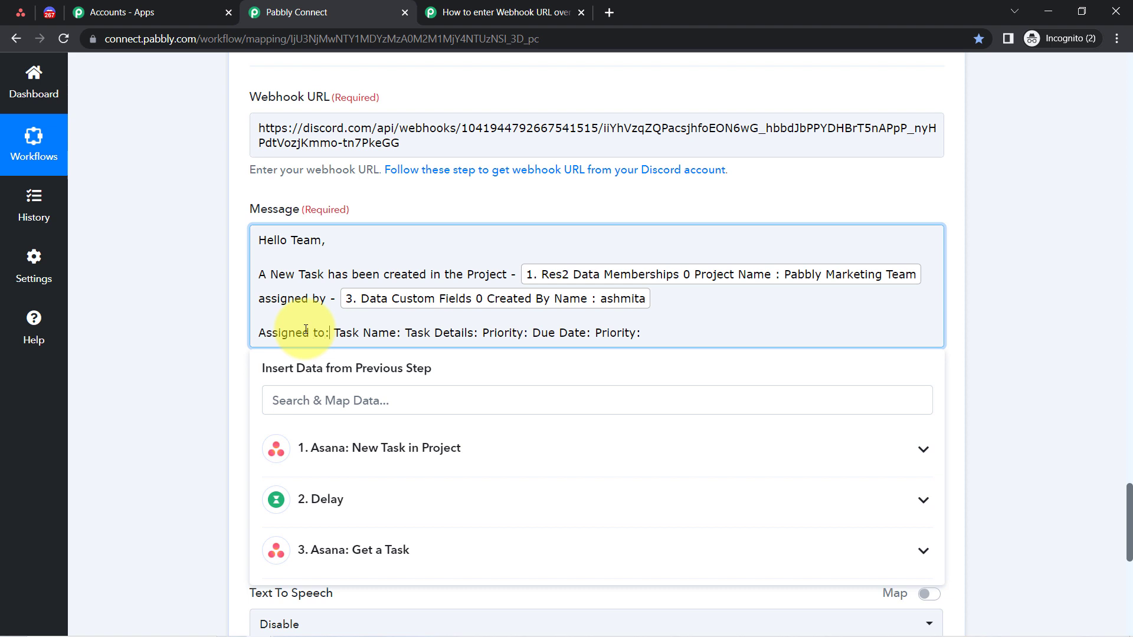
key(Return)
key(Delete)
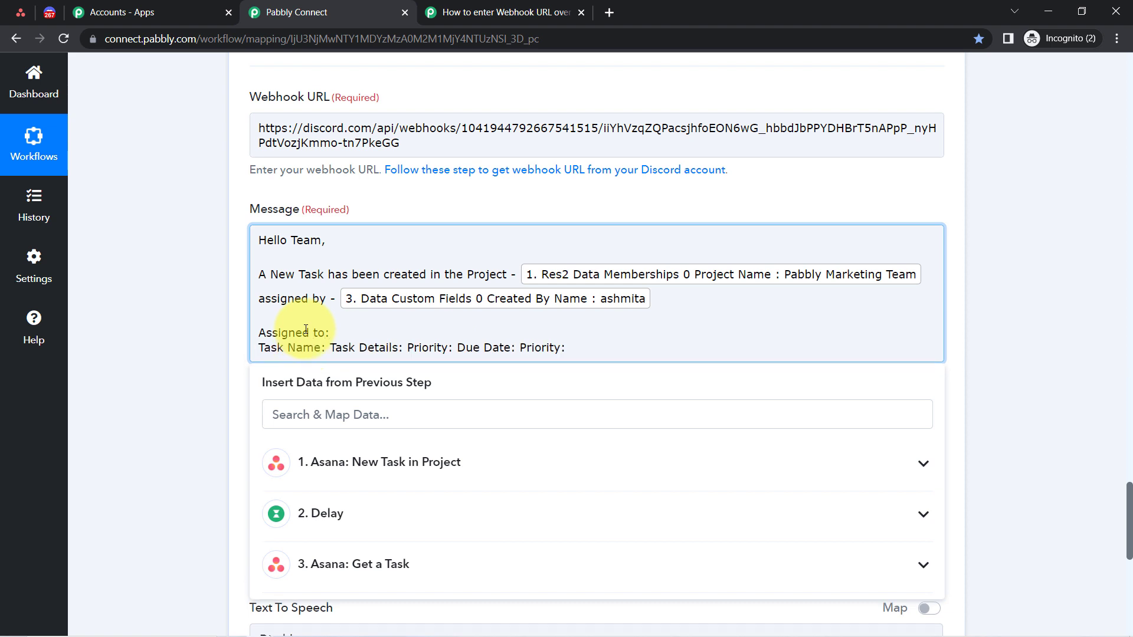
key(Return)
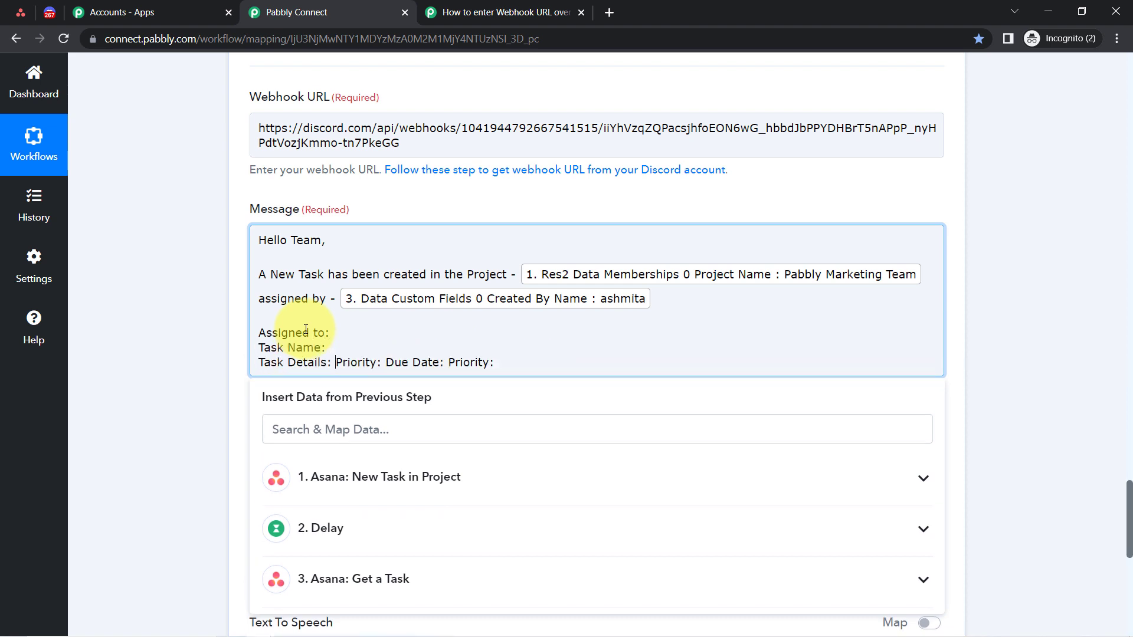
key(Return)
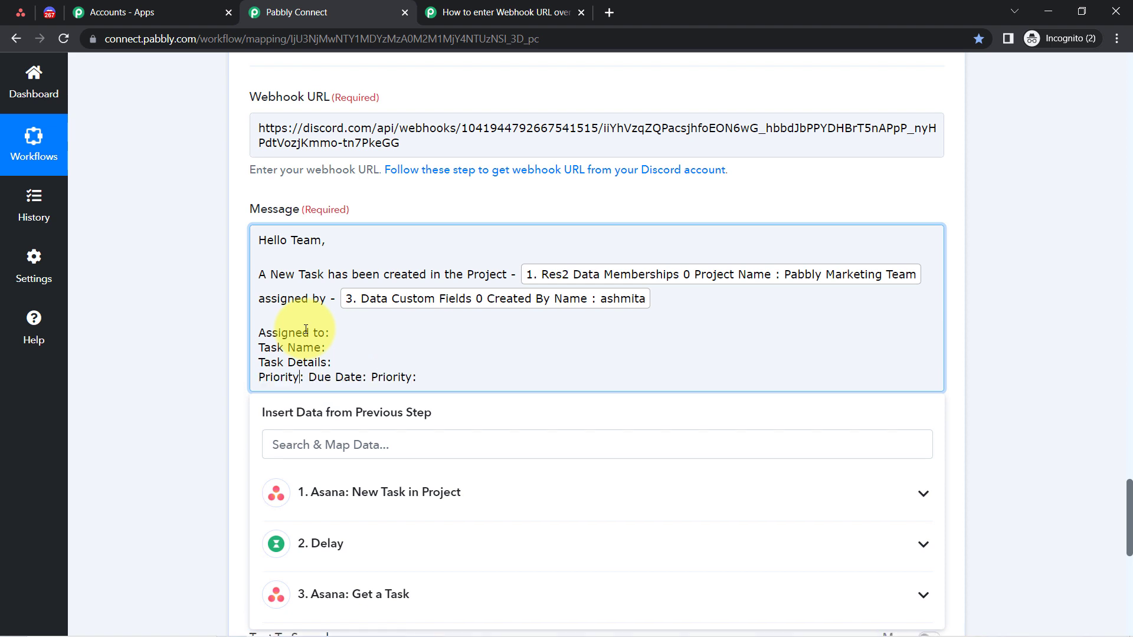
key(Return)
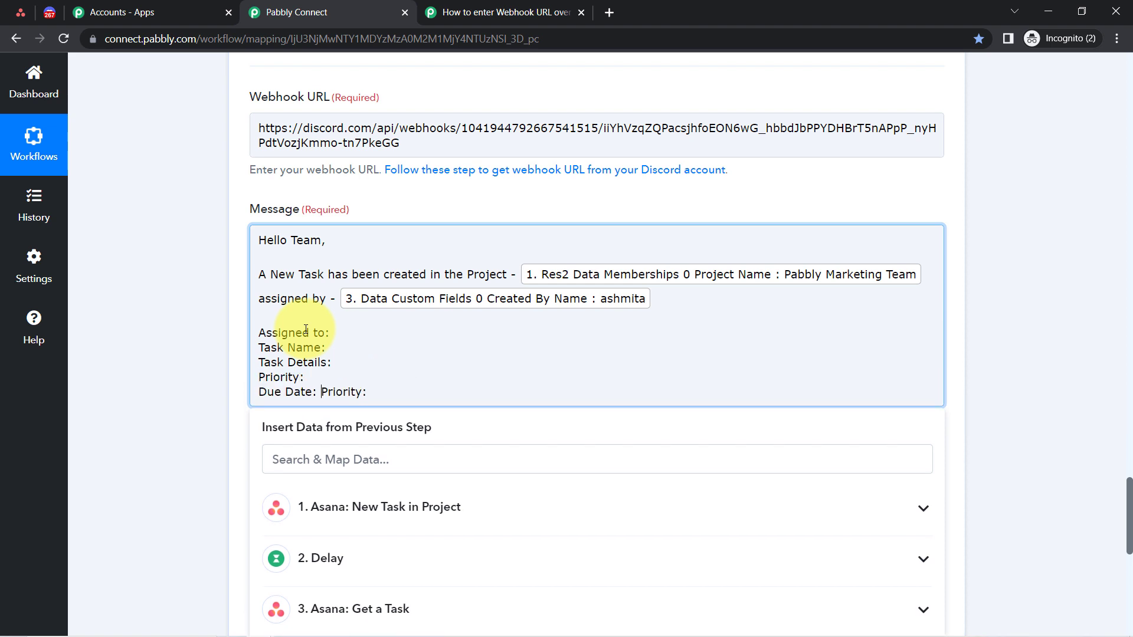
Delete the duplicate "Priority:" after "Due Date:" and add two line breaks at the end of the Message.
key(BackSpace)
key(BackSpace)
key(BackSpace)
key(BackSpace)
key(BackSpace)
key(BackSpace)
key(BackSpace)
key(BackSpace)
key(Return)
key(Return)
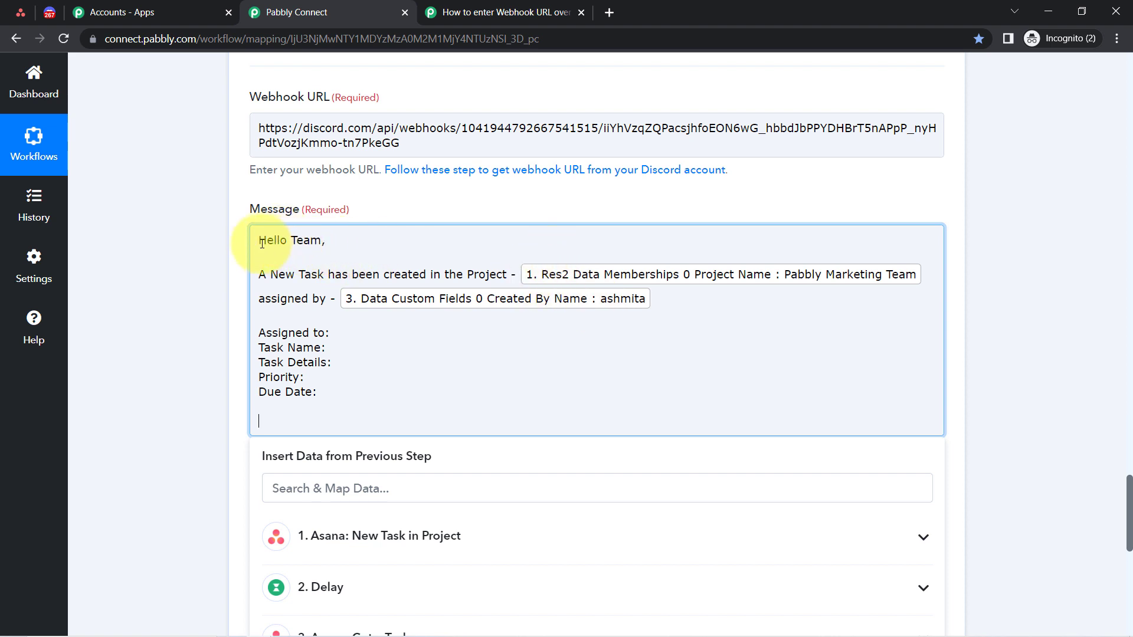
drag(263, 244, 512, 275)
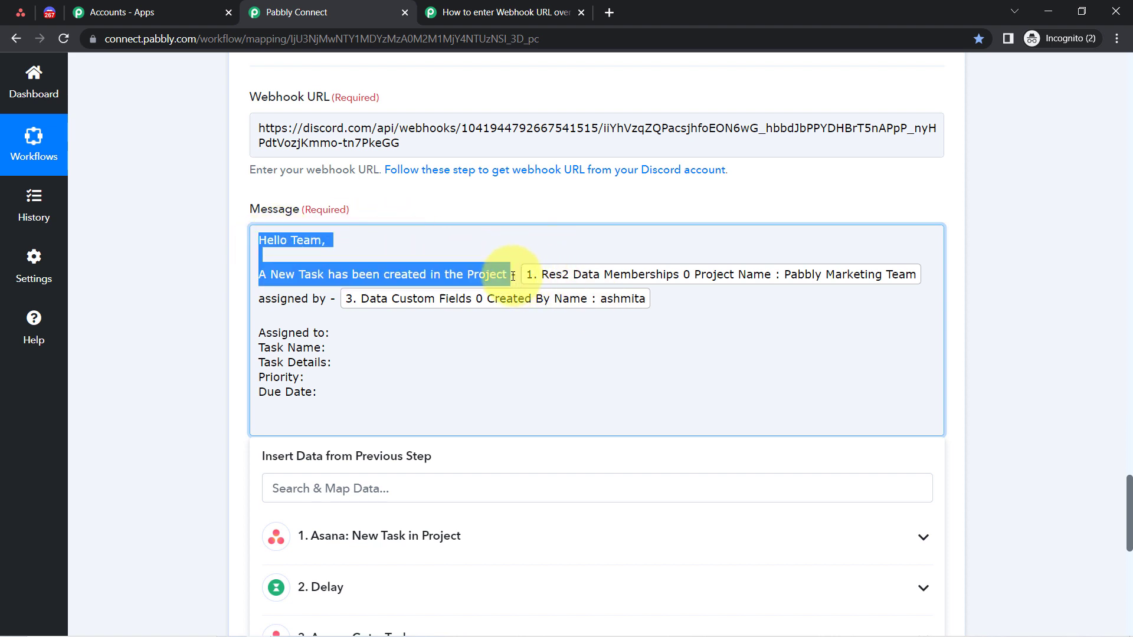
right_click(512, 276)
click(495, 275)
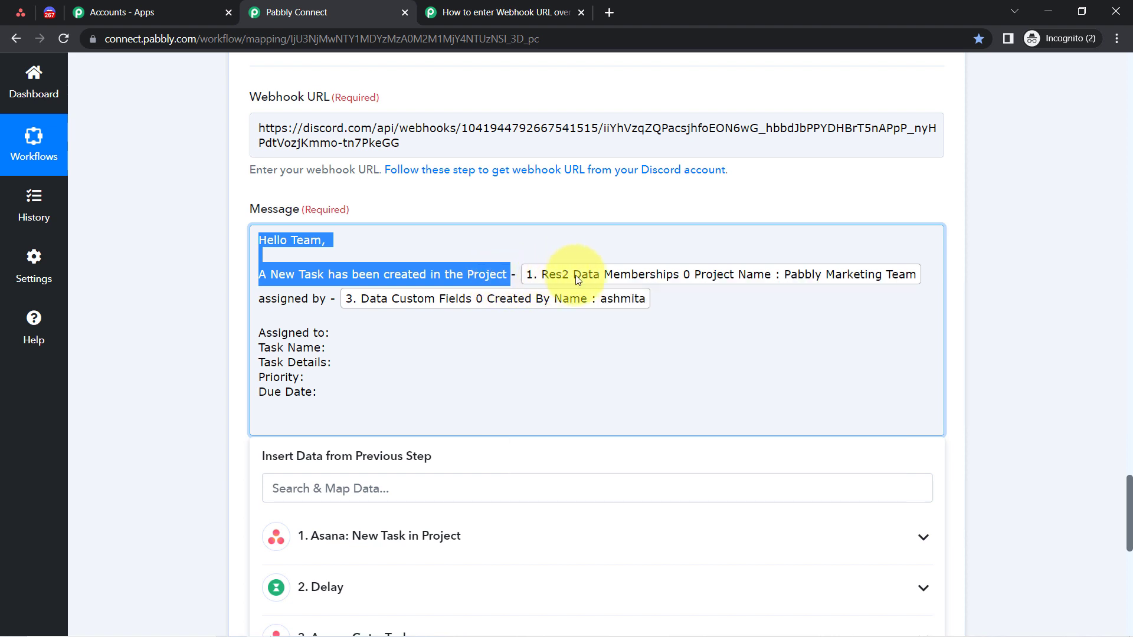
Map Get a Task's Data Assignee Name after "Assigned to:" in the Message, searching for "ass".
click(330, 340)
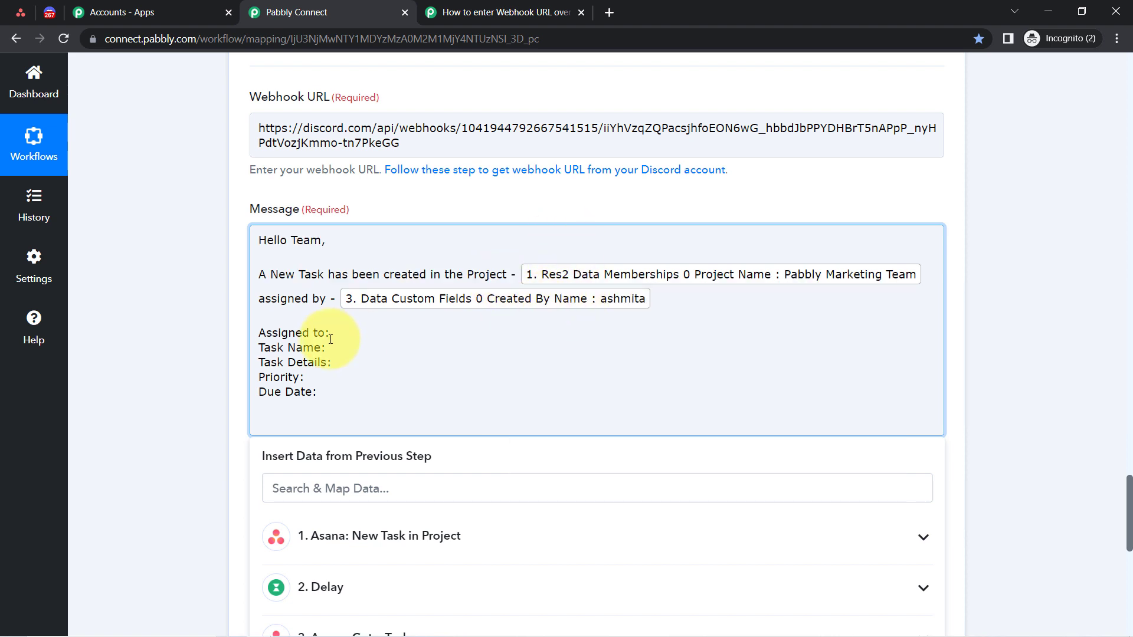
click(286, 490)
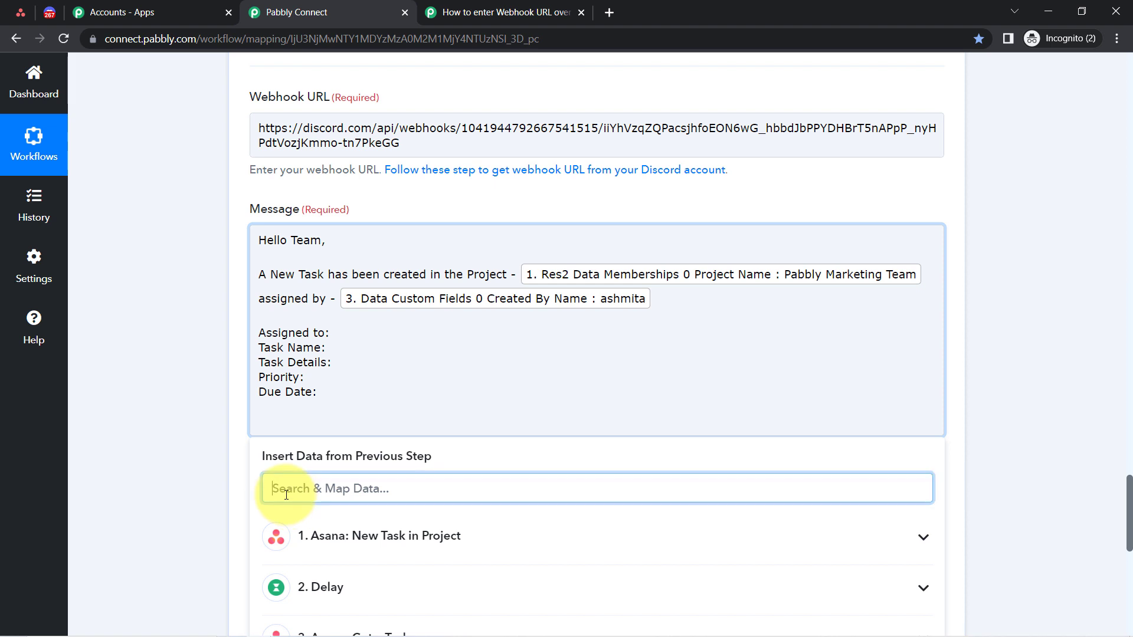
text(ass)
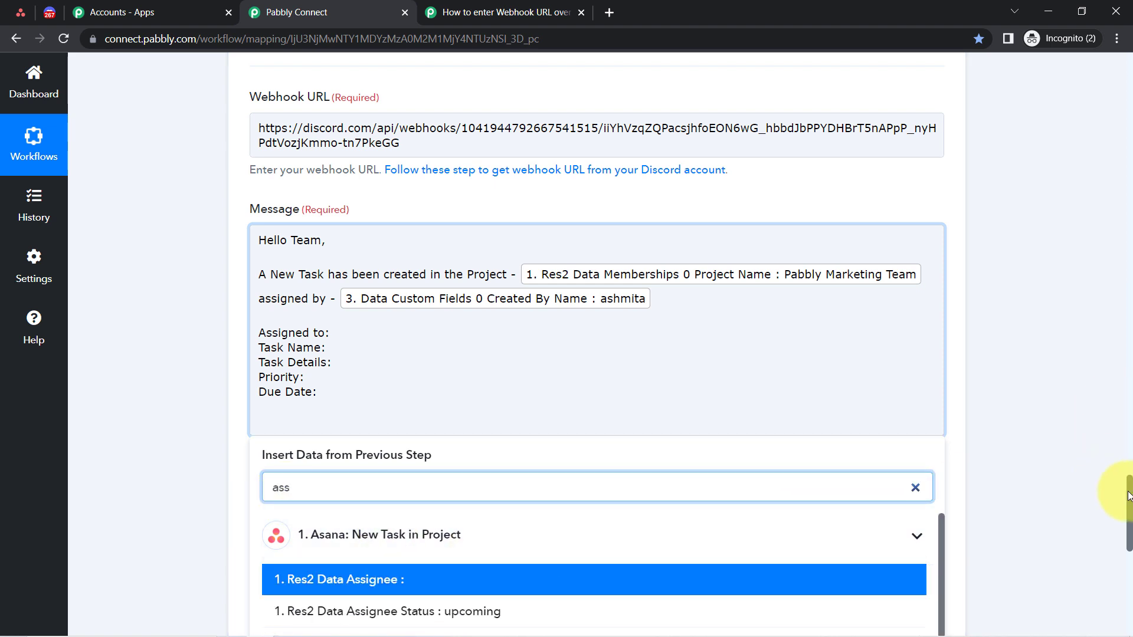
scroll(1130, 514, down, 2)
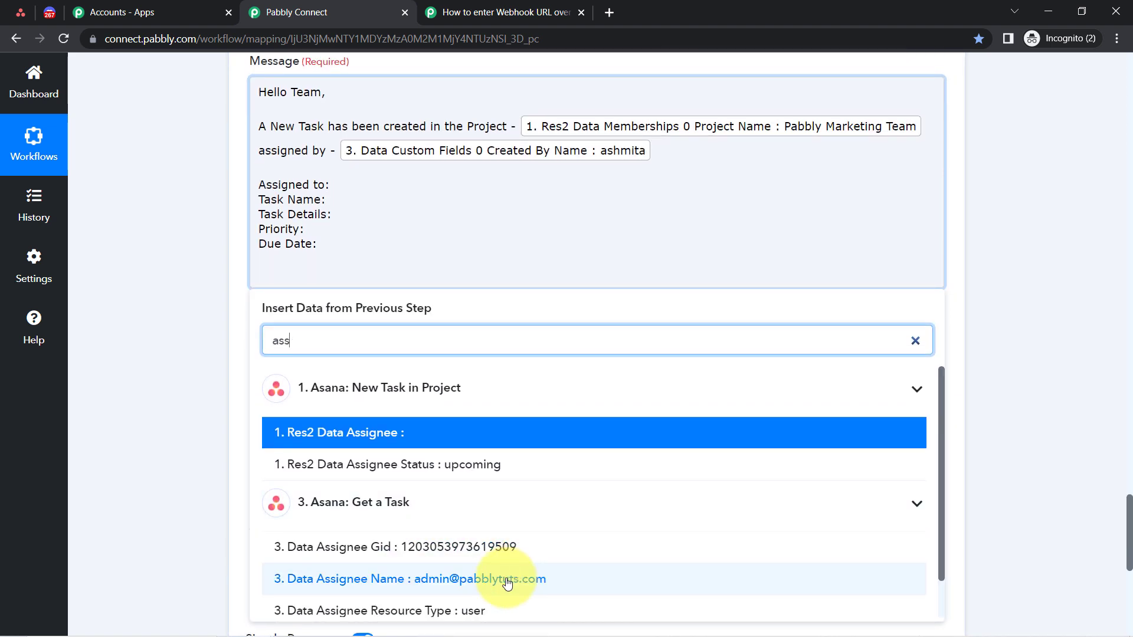
click(506, 578)
Map Get a Task's Data Name after "Task Name:" in the Message, searching for "name".
click(328, 207)
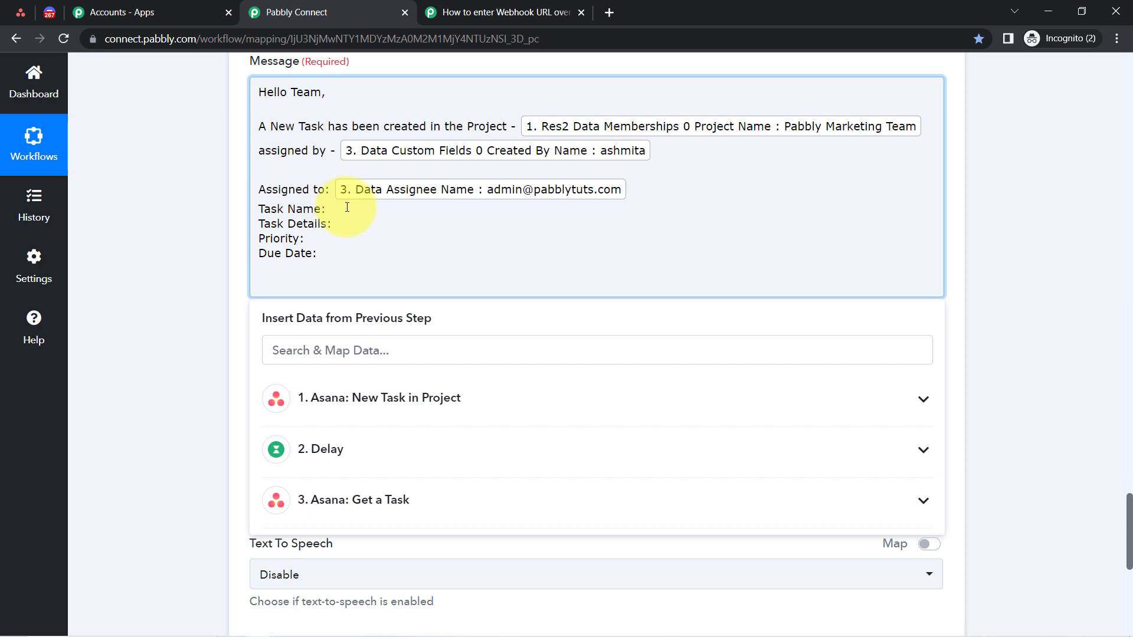
click(281, 349)
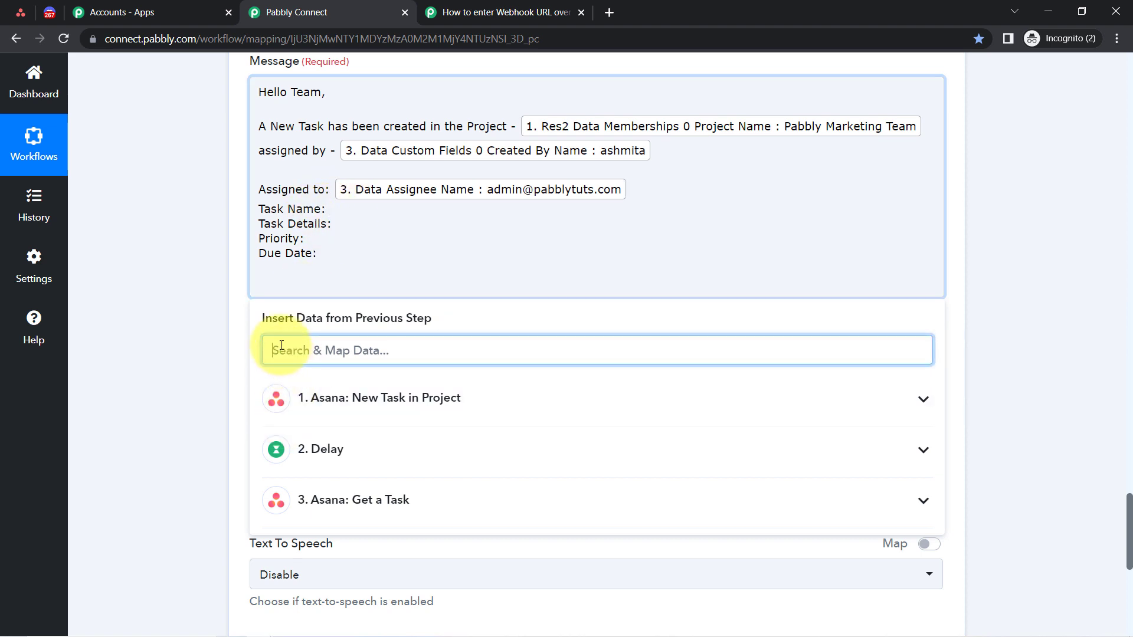
text(name)
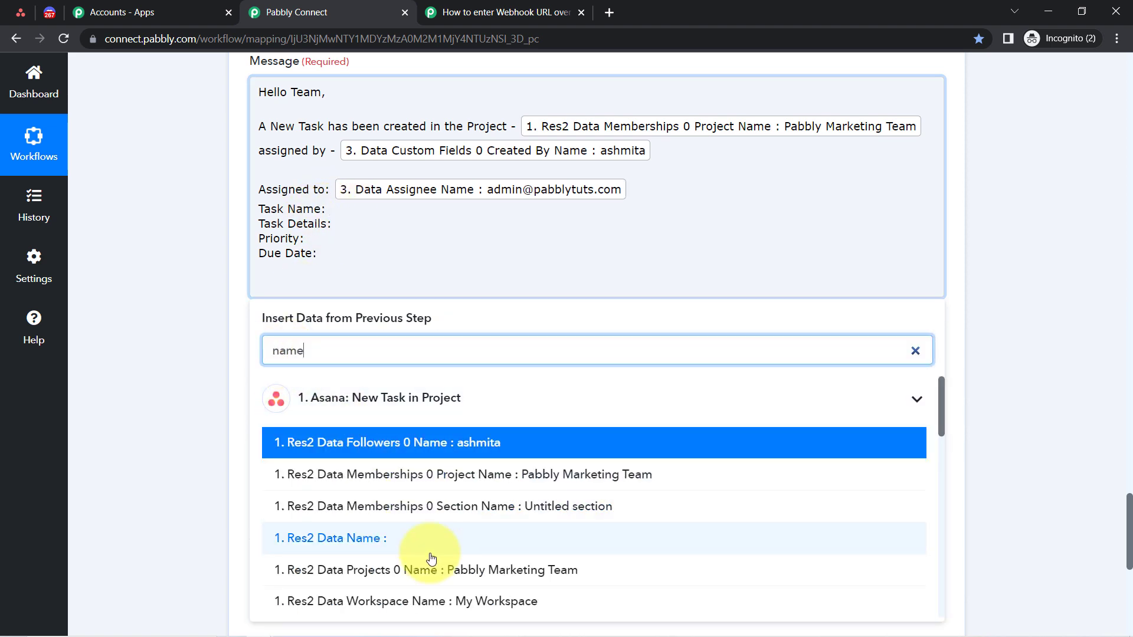
key(BackSpace)
key(BackSpace)
key(BackSpace)
text(ame)
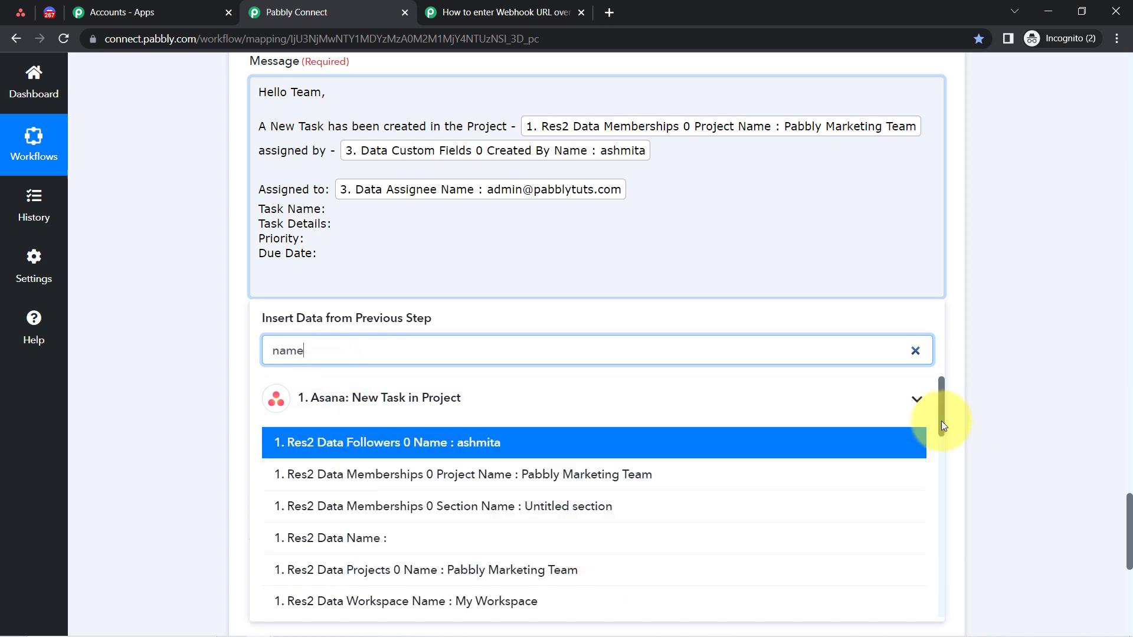
drag(943, 424, 942, 590)
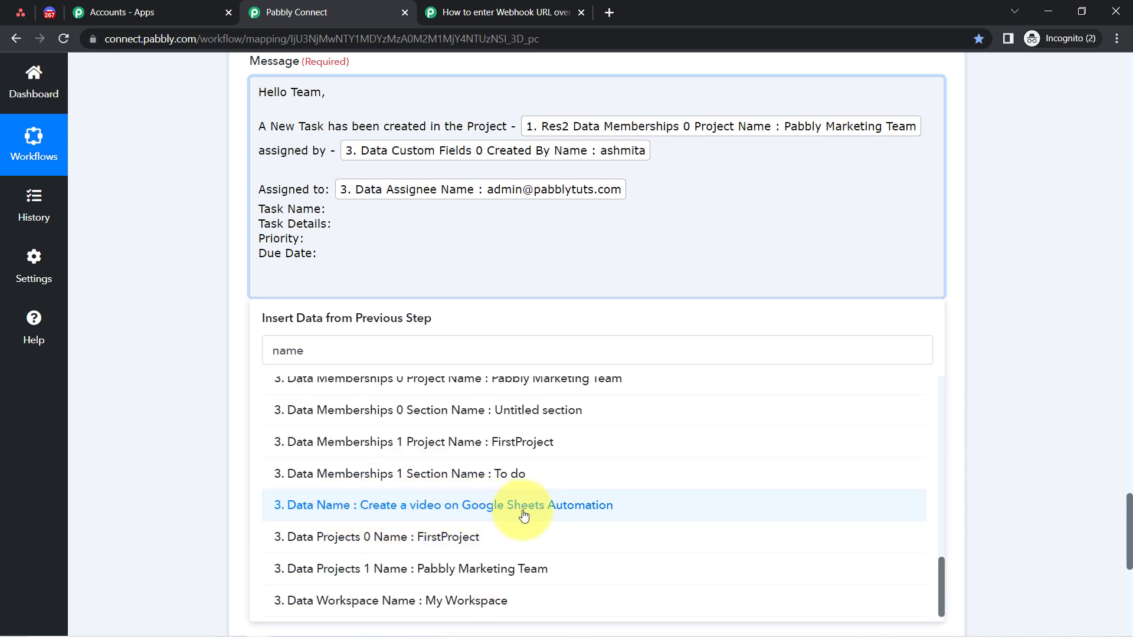
click(478, 511)
Map Get a Task's Data Notes after "Task Details:" in the Message, searching for "not".
click(341, 234)
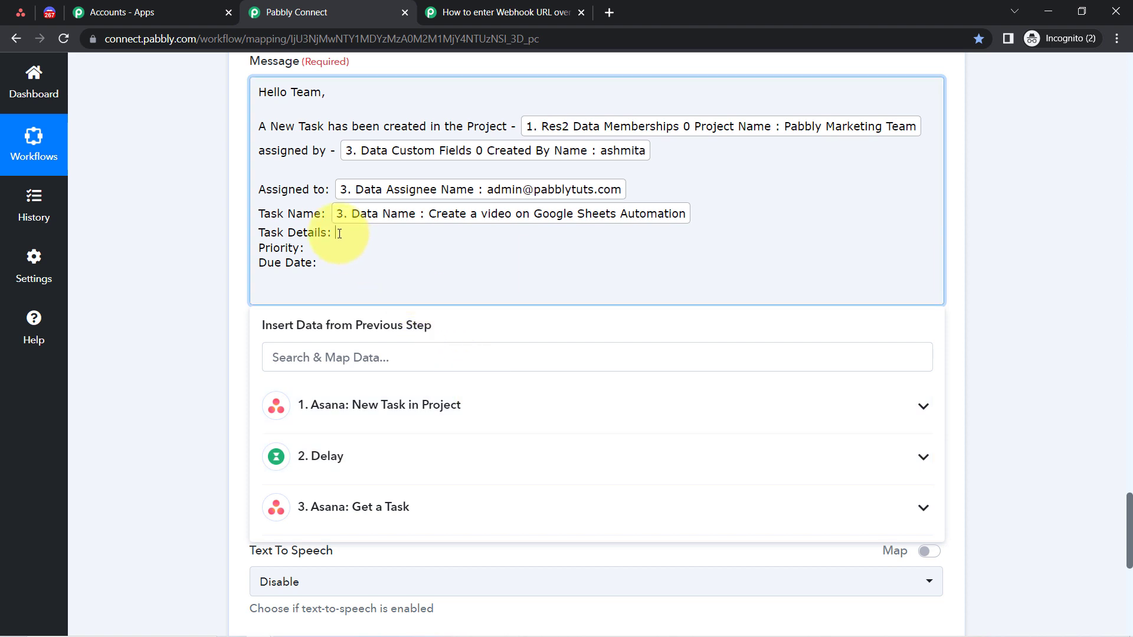
click(307, 355)
text(e n)
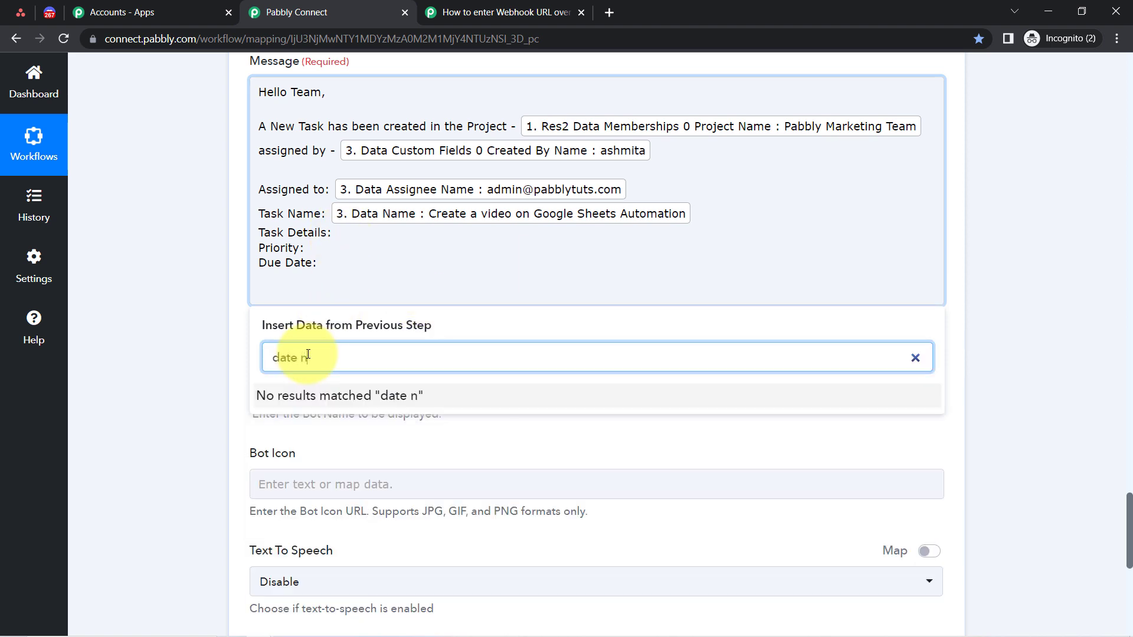
key(BackSpace)
key(BackSpace)
key(BackSpace)
key(BackSpace)
key(BackSpace)
key(BackSpace)
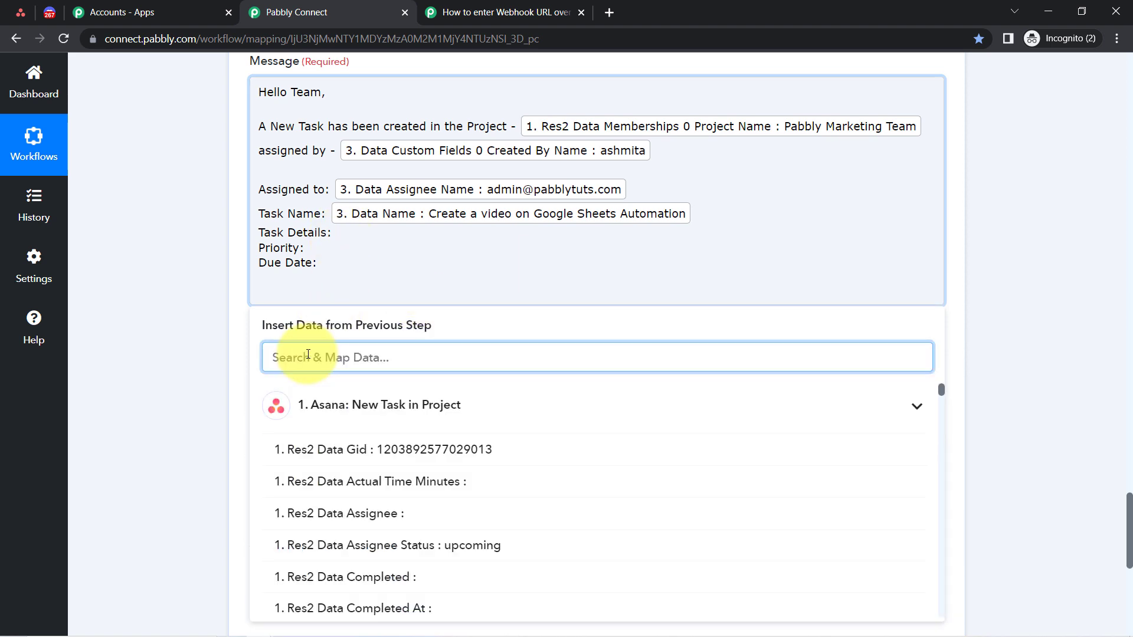
text(not)
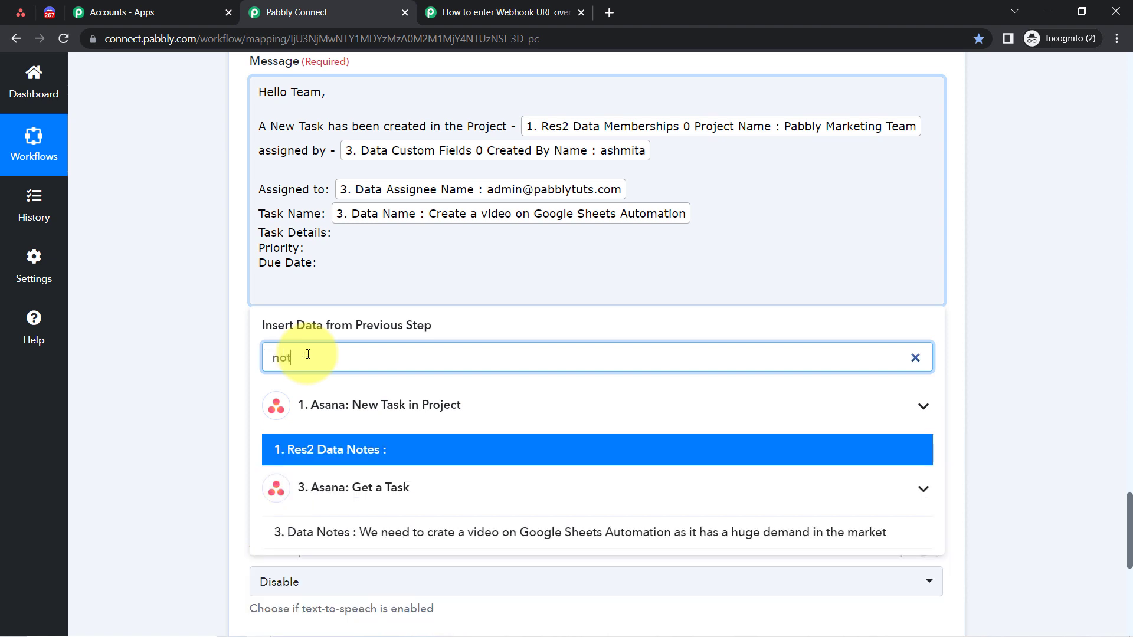
click(484, 532)
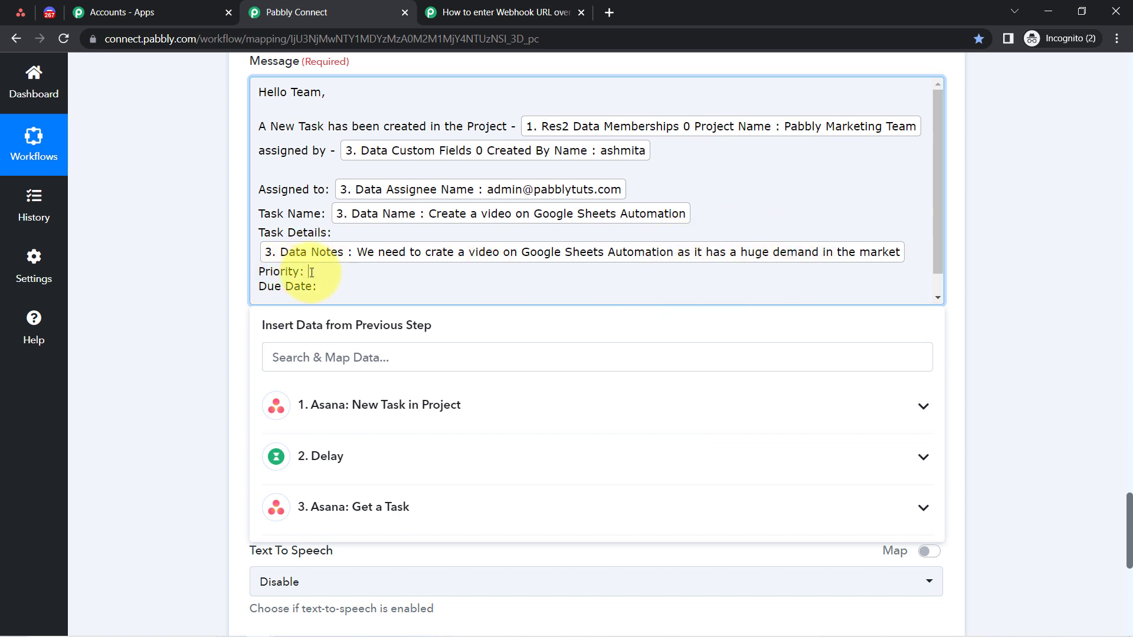
Search the previous steps' data for "low" to fill the Priority line, and remove the "Priority:" label from the Message.
click(267, 367)
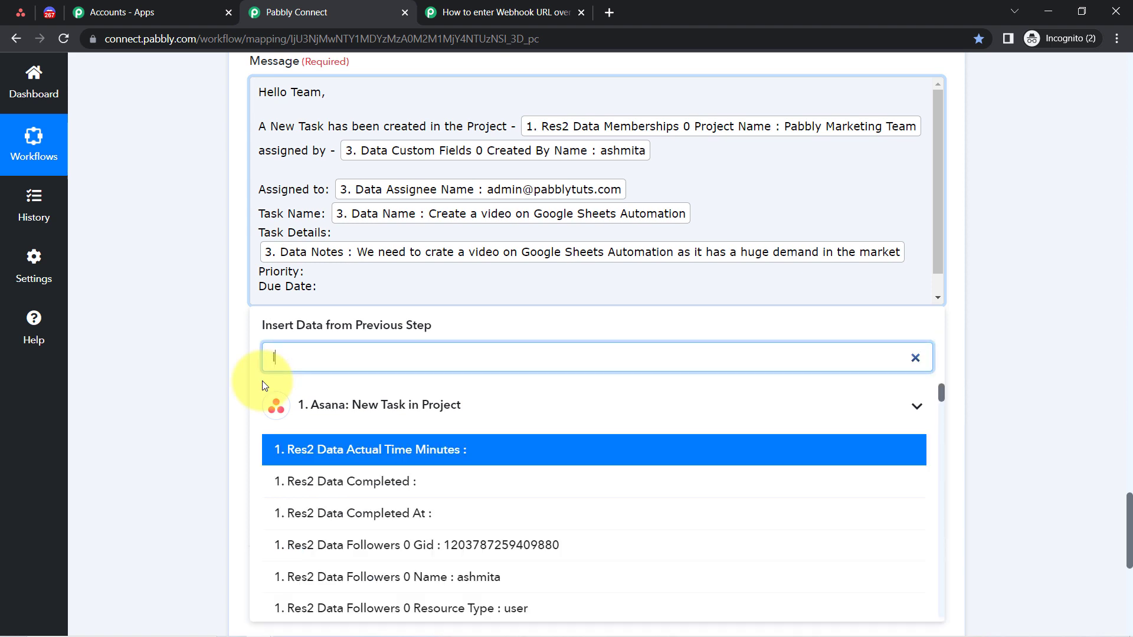
text(low)
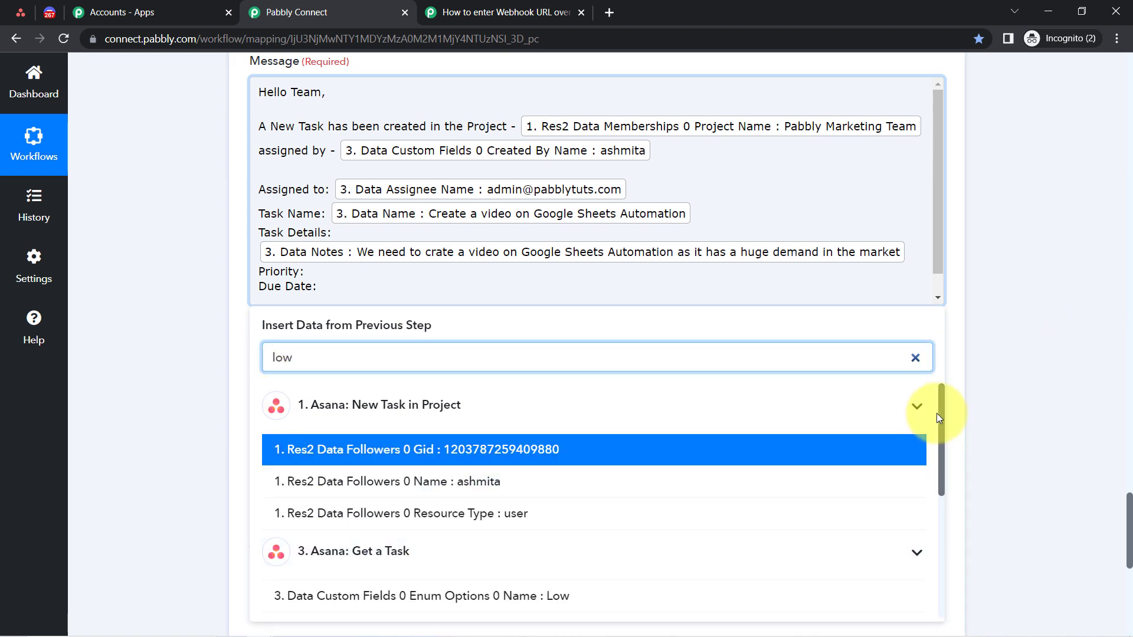
drag(941, 413, 941, 551)
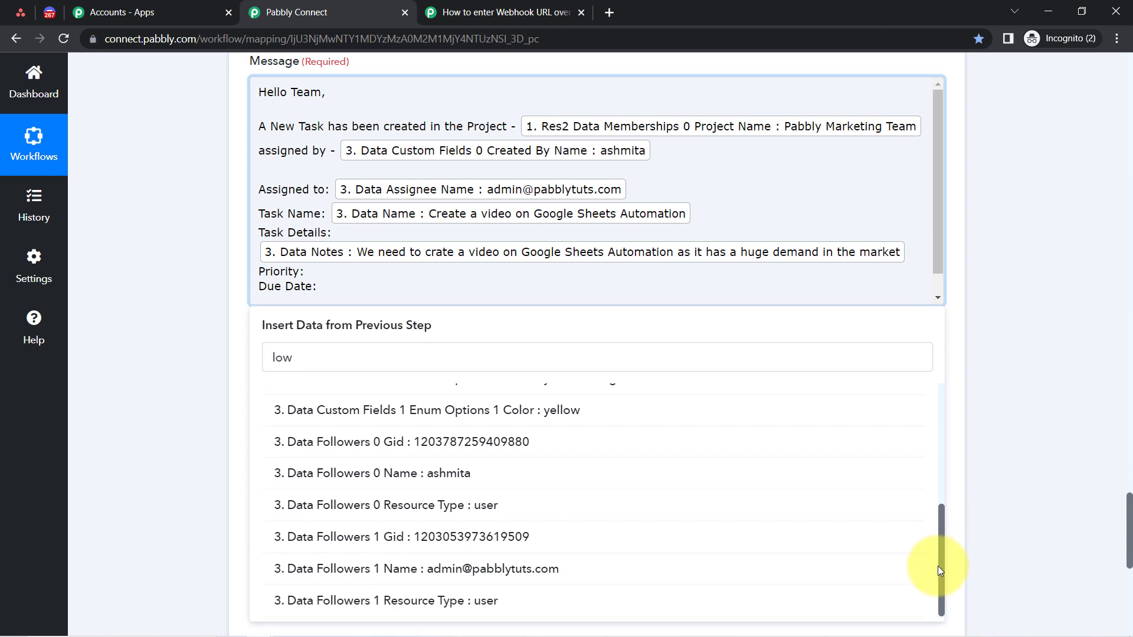
scroll(855, 531, up, 10)
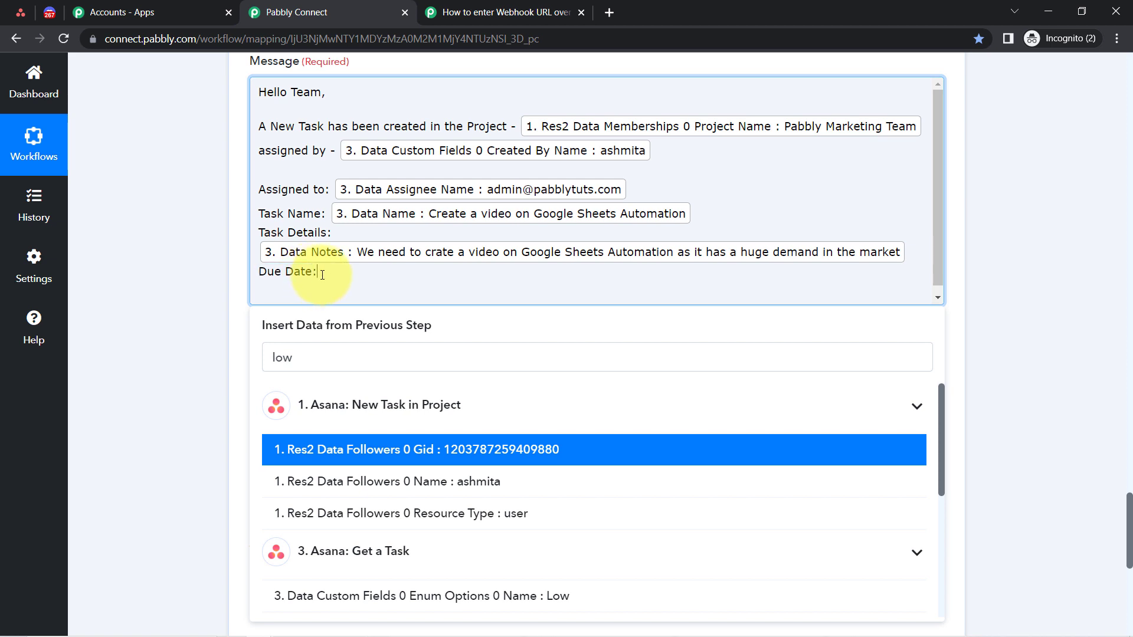
Map Get a Task's Data Due On after "Due Date:" in the Message, searching for "due".
double_click(298, 347)
text(due)
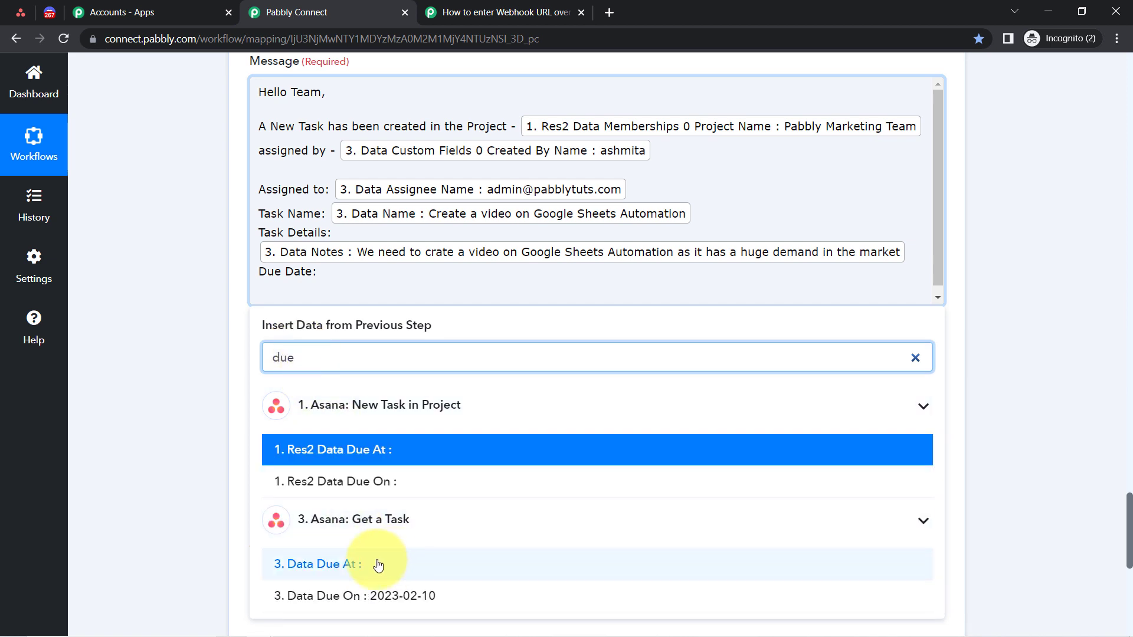
click(380, 597)
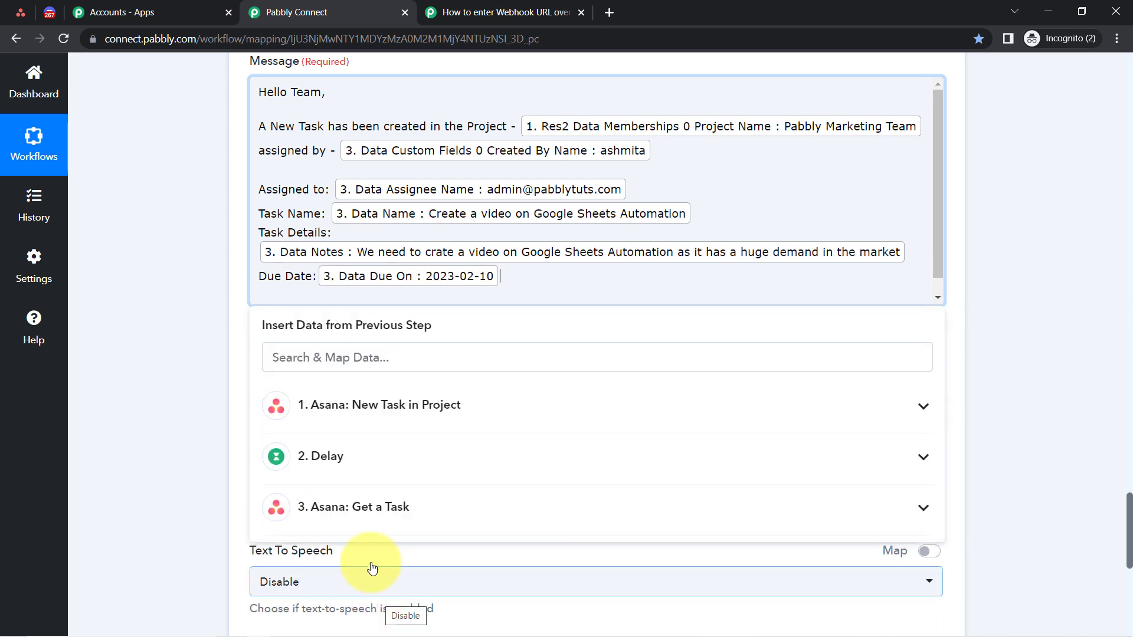
End the Message with a blank line and the closing word "Thanks".
key(Return)
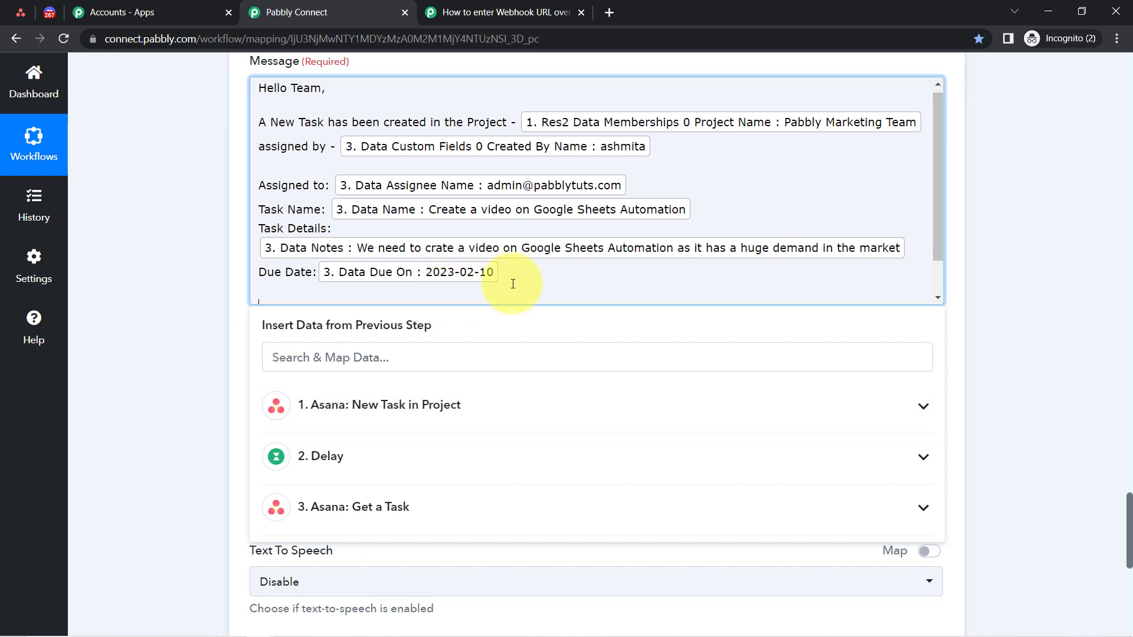
key(Return)
text(Thanks)
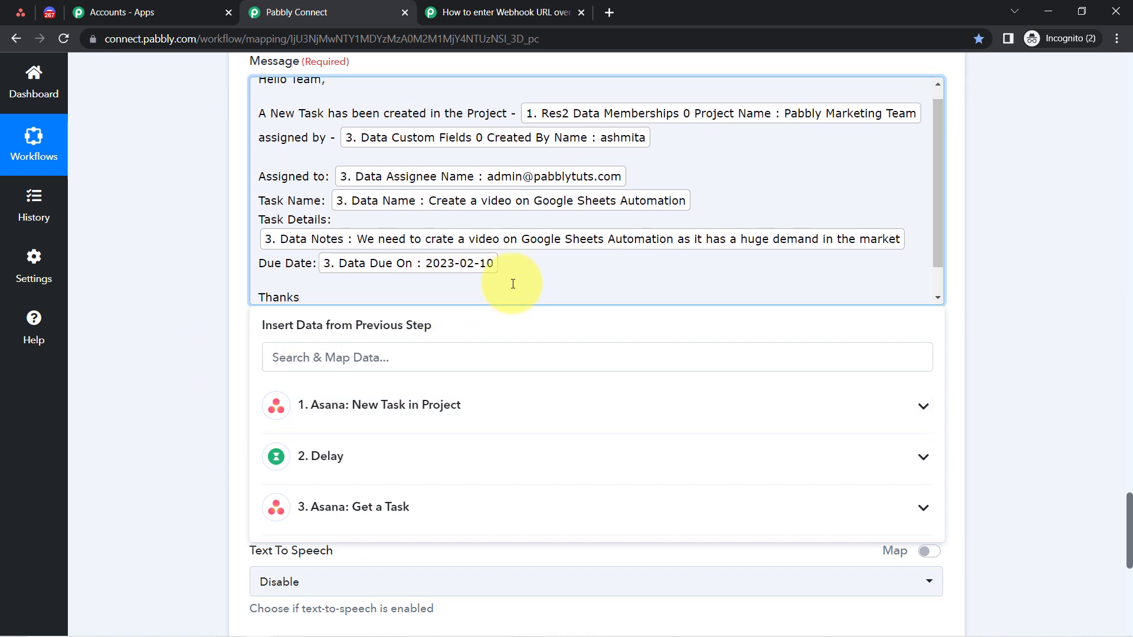
click(177, 393)
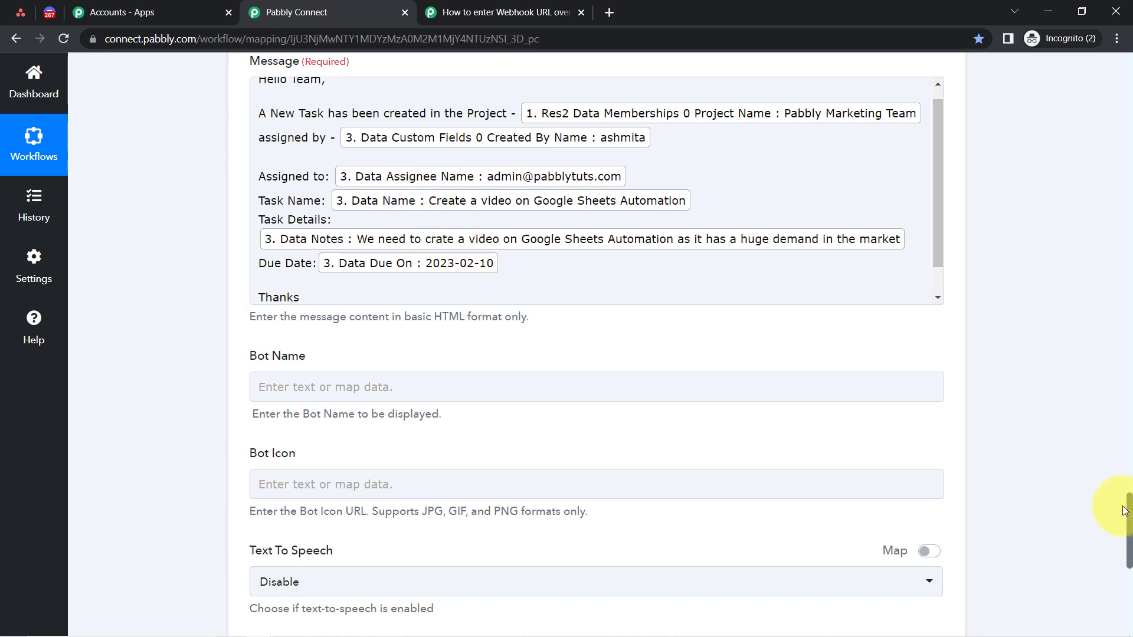
Set the Discord action's Bot Name to "sample bot" and leave the Bot Icon empty.
drag(1129, 512, 1129, 534)
click(330, 231)
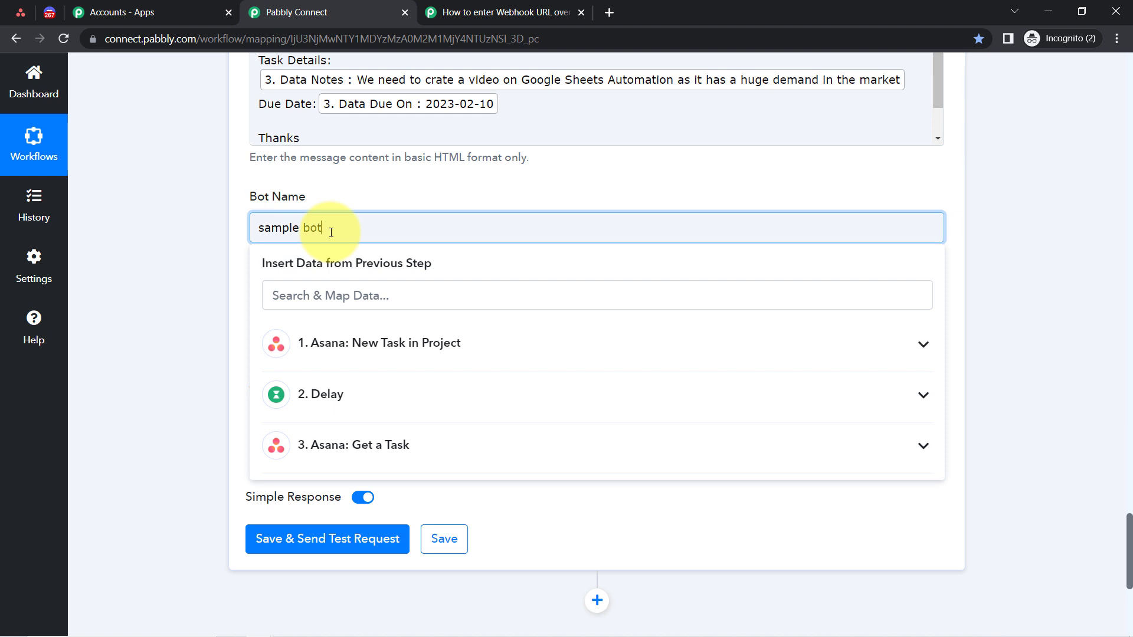
click(261, 306)
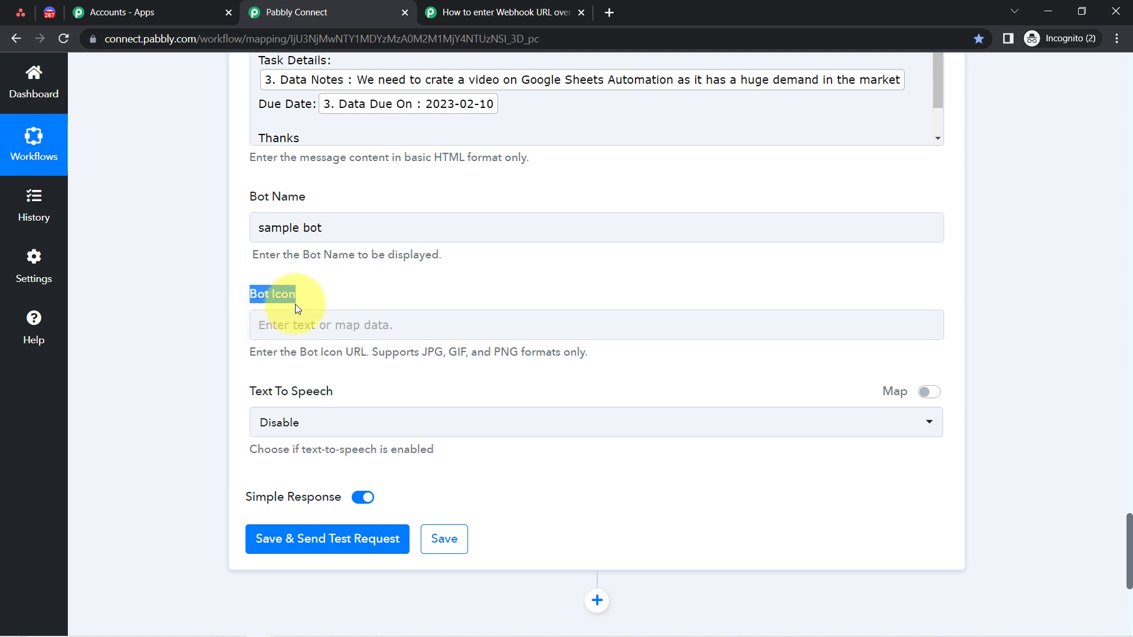
double_click(207, 362)
click(213, 324)
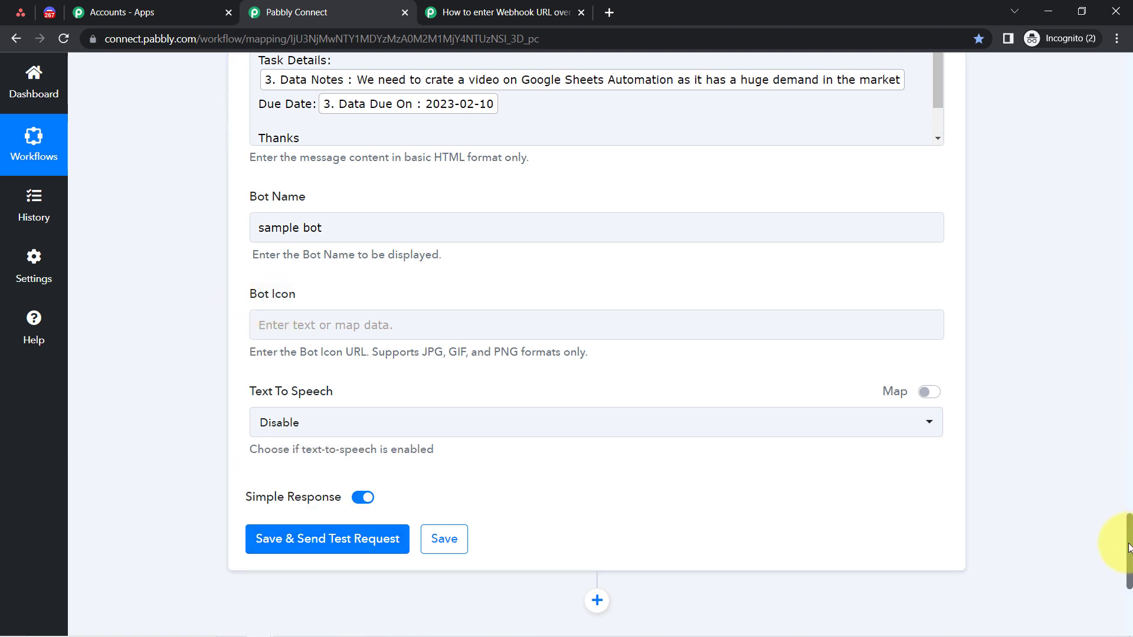
Save the Discord action and send a test request.
scroll(1128, 548, up, 2)
scroll(1118, 472, down, 4)
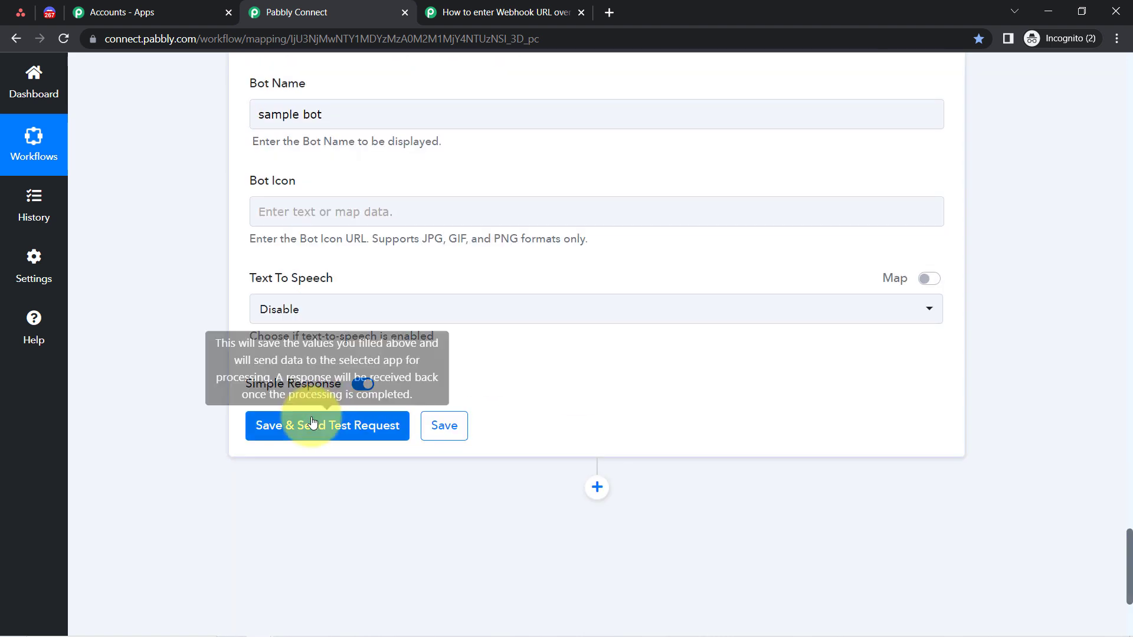
click(313, 422)
Switch to Discord, leave the Webhooks settings and dismiss the microphone and audio prompts covering the general channel.
click(48, 12)
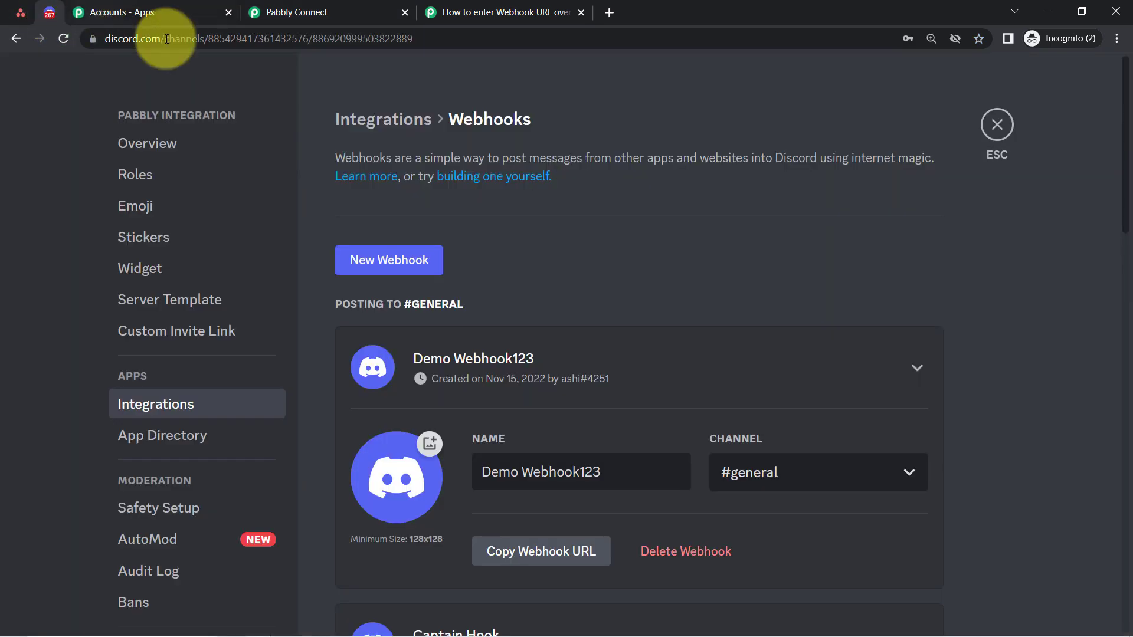
click(997, 124)
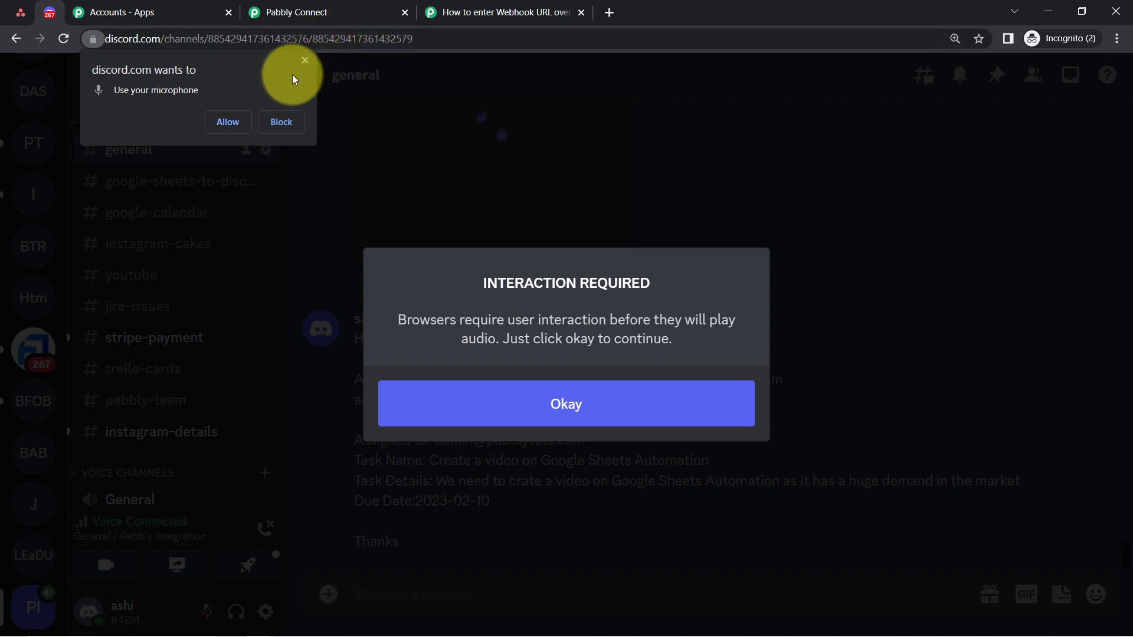
click(304, 61)
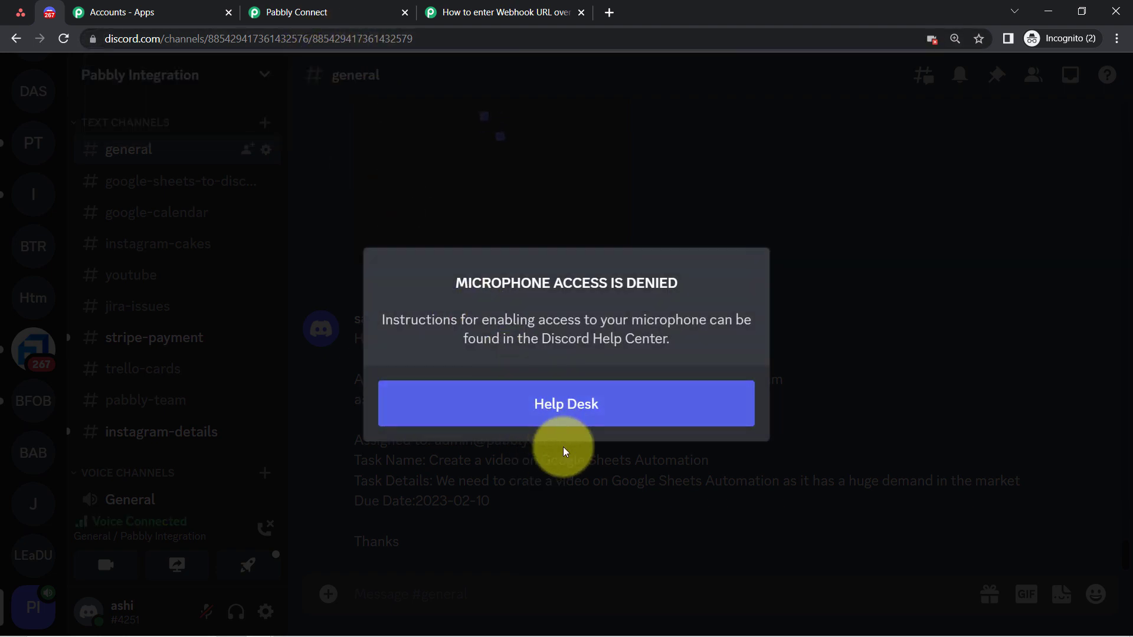
click(525, 472)
click(551, 430)
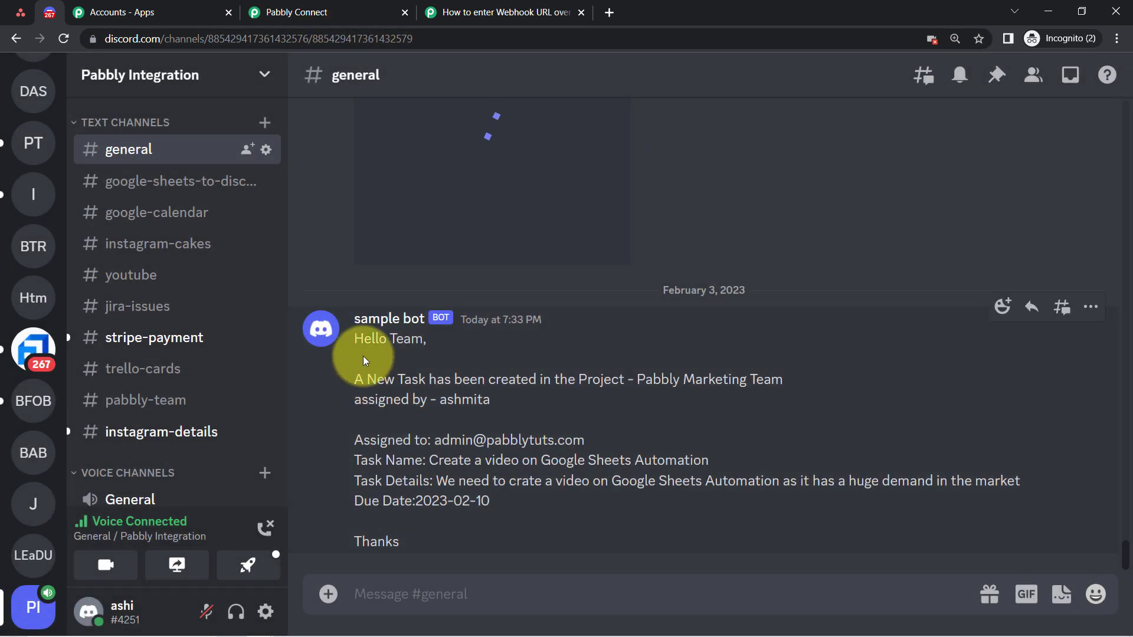
Examine the sample bot message in the general channel line by line and compare it with the task in Asana.
drag(398, 379, 462, 401)
drag(378, 441, 517, 441)
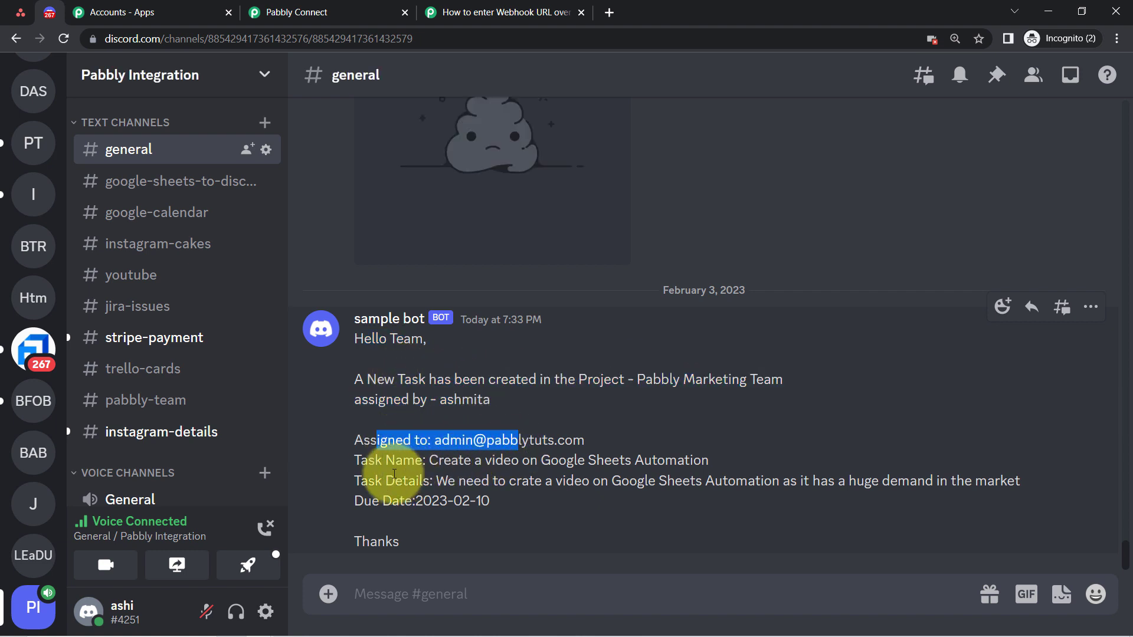
click(381, 466)
drag(330, 481, 336, 506)
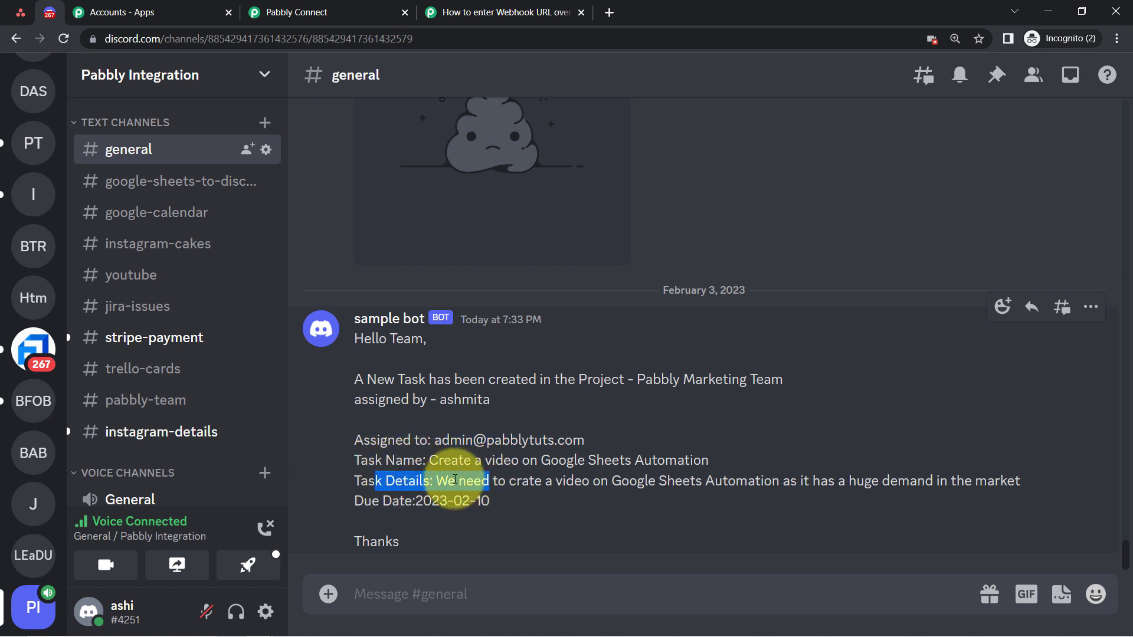
click(376, 503)
double_click(376, 502)
drag(362, 541, 440, 539)
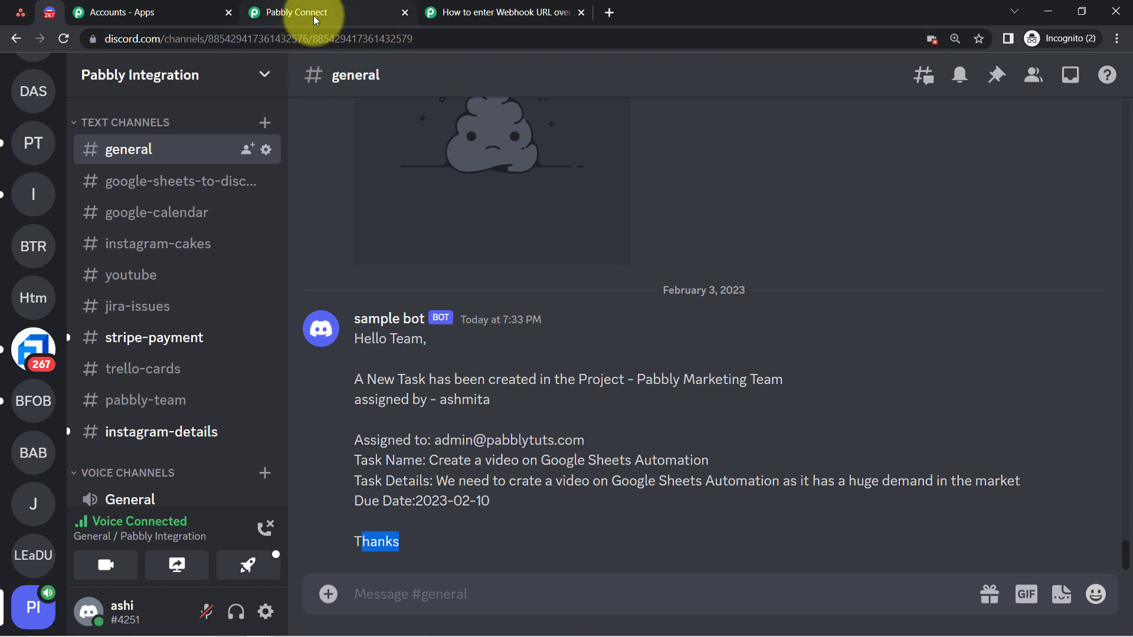
click(19, 13)
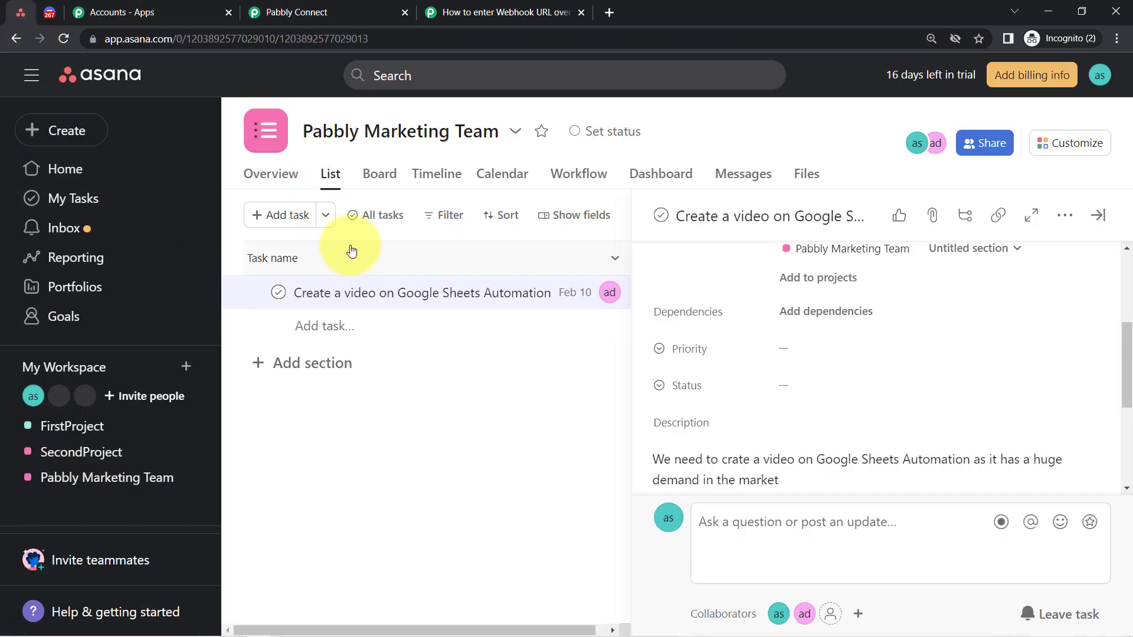
click(47, 17)
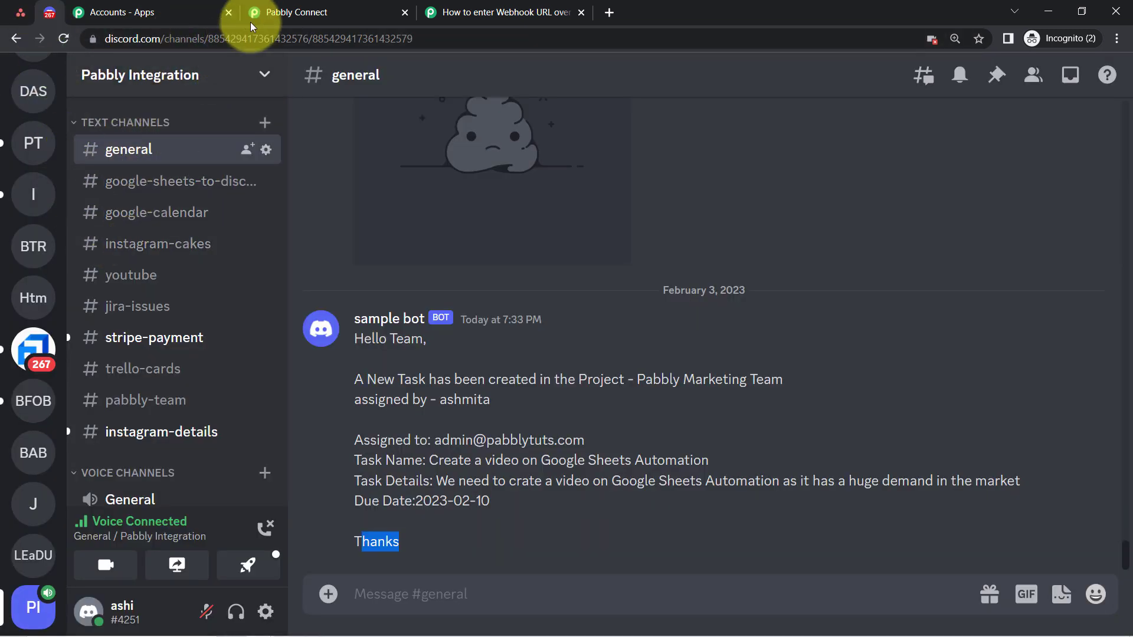
Return to the Pabbly Connect workflow and collapse the Asana New Task in Project trigger.
click(287, 6)
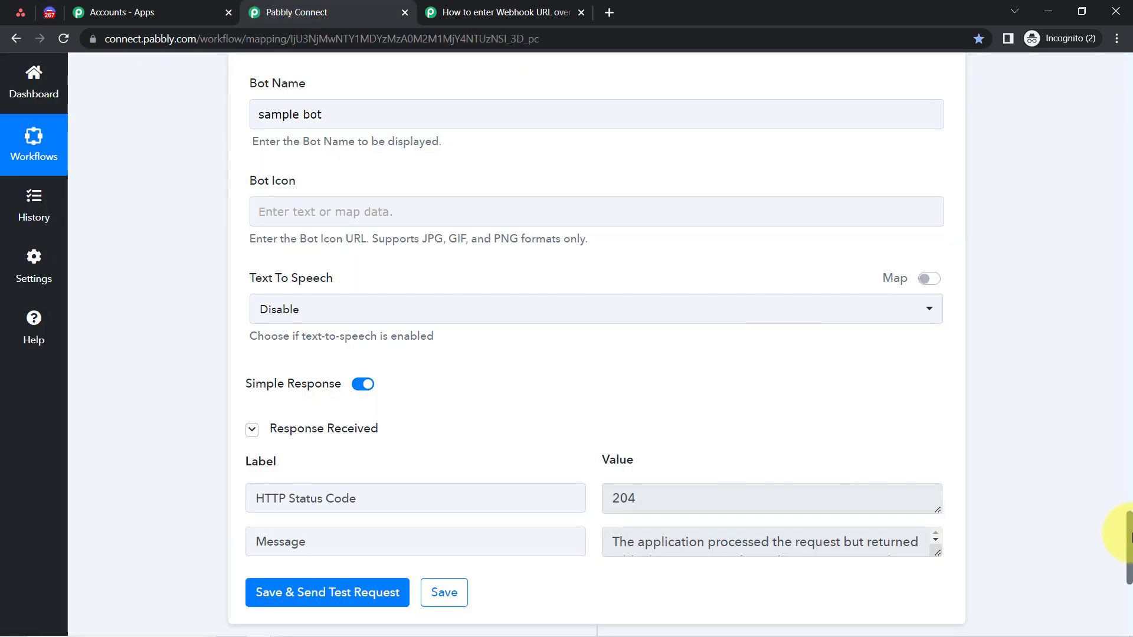
drag(1128, 476, 1125, 30)
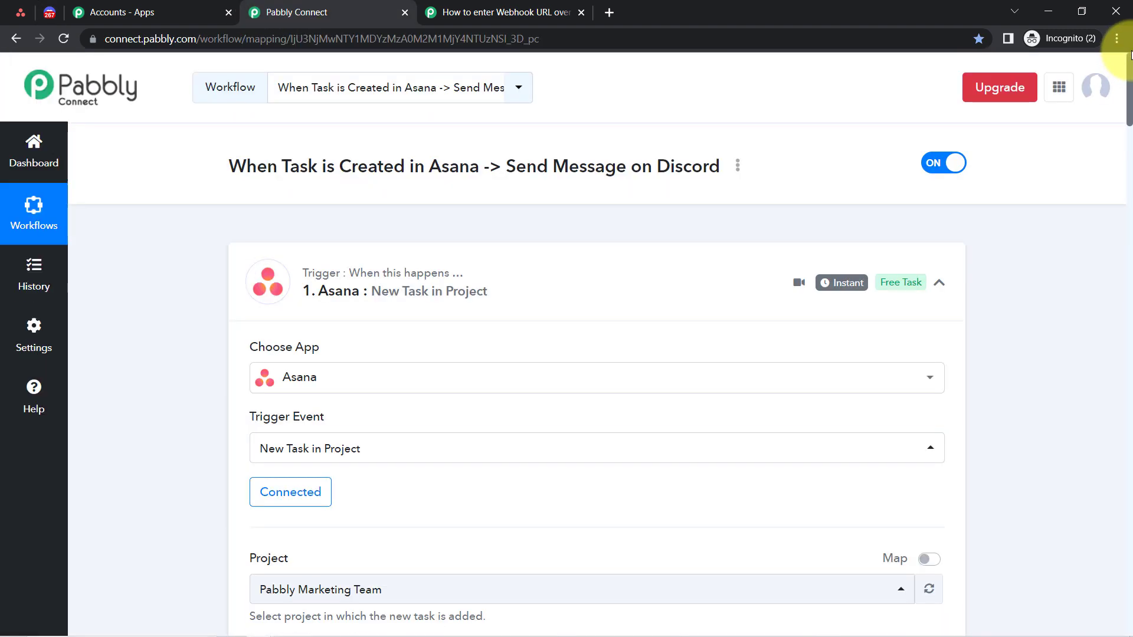
click(379, 292)
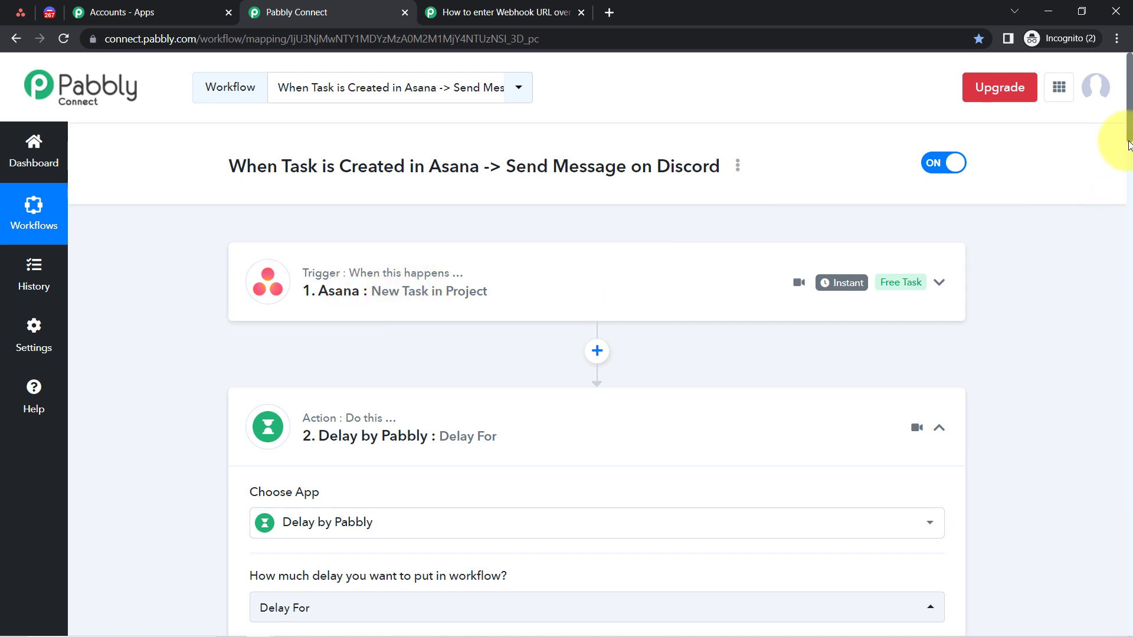
Collapse the Asana Get a Task action and the Delay by Pabbly action in the workflow.
drag(1130, 138, 1115, 249)
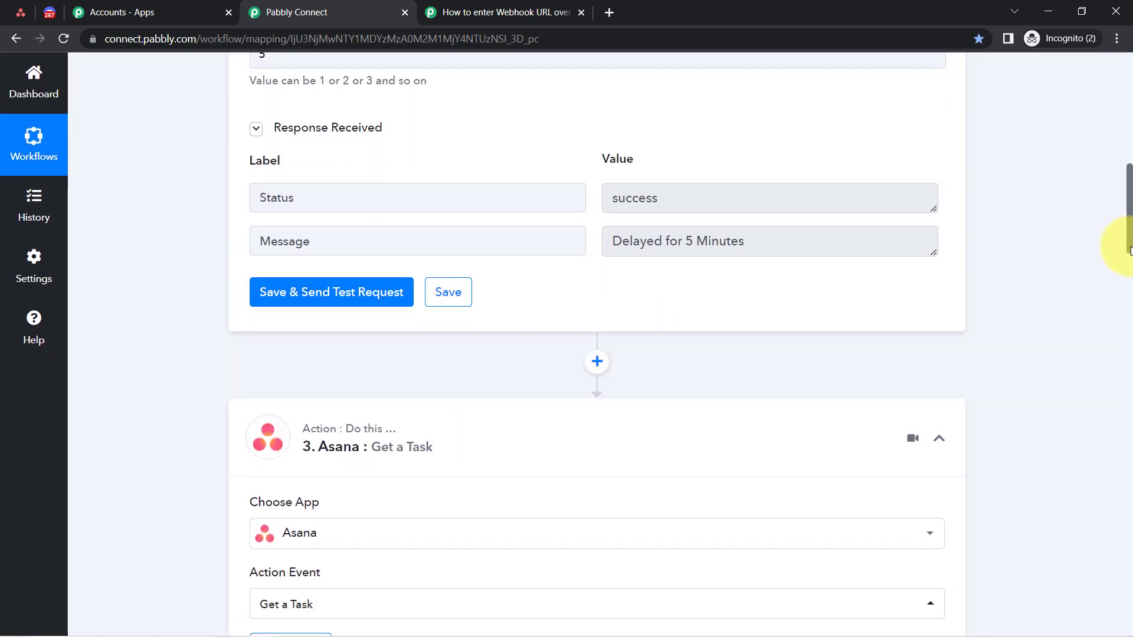
click(401, 449)
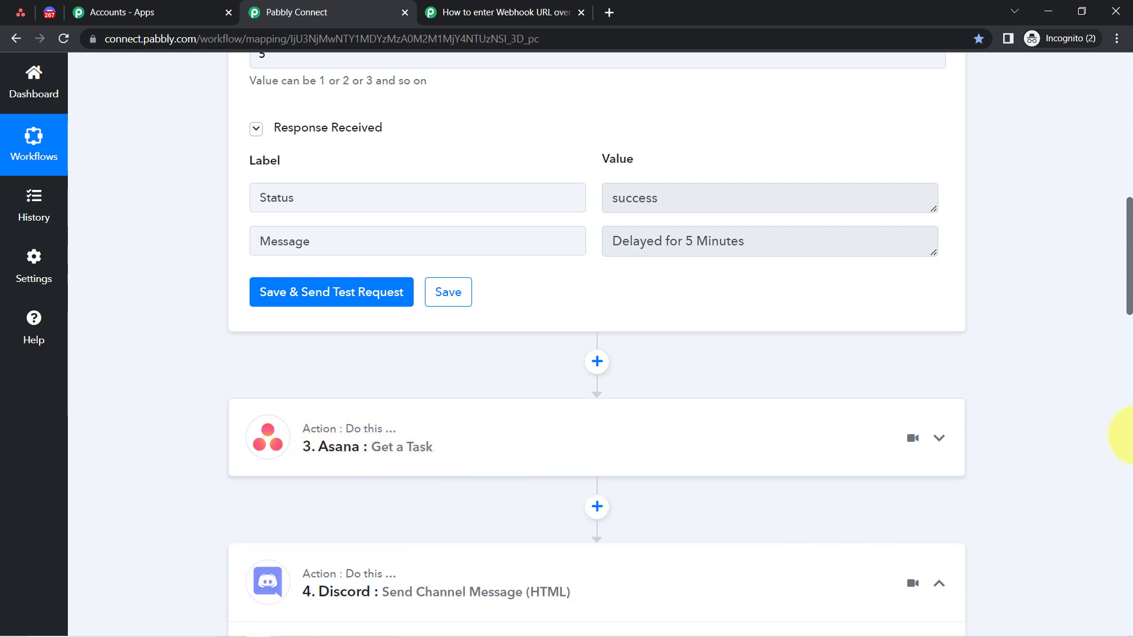
drag(1130, 301, 1120, 214)
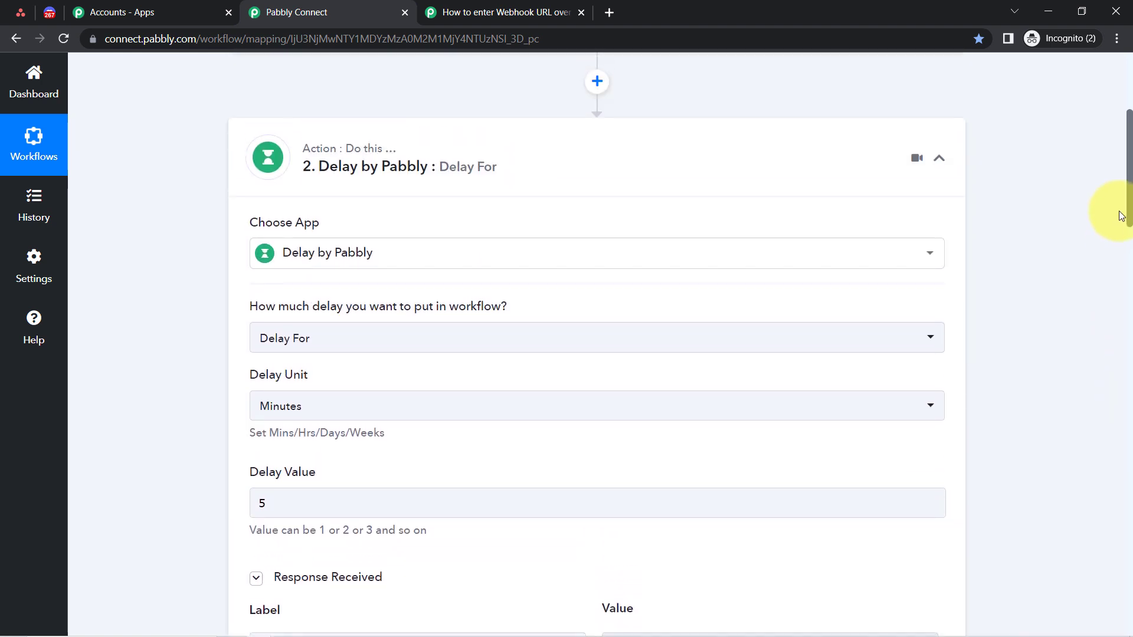
click(436, 160)
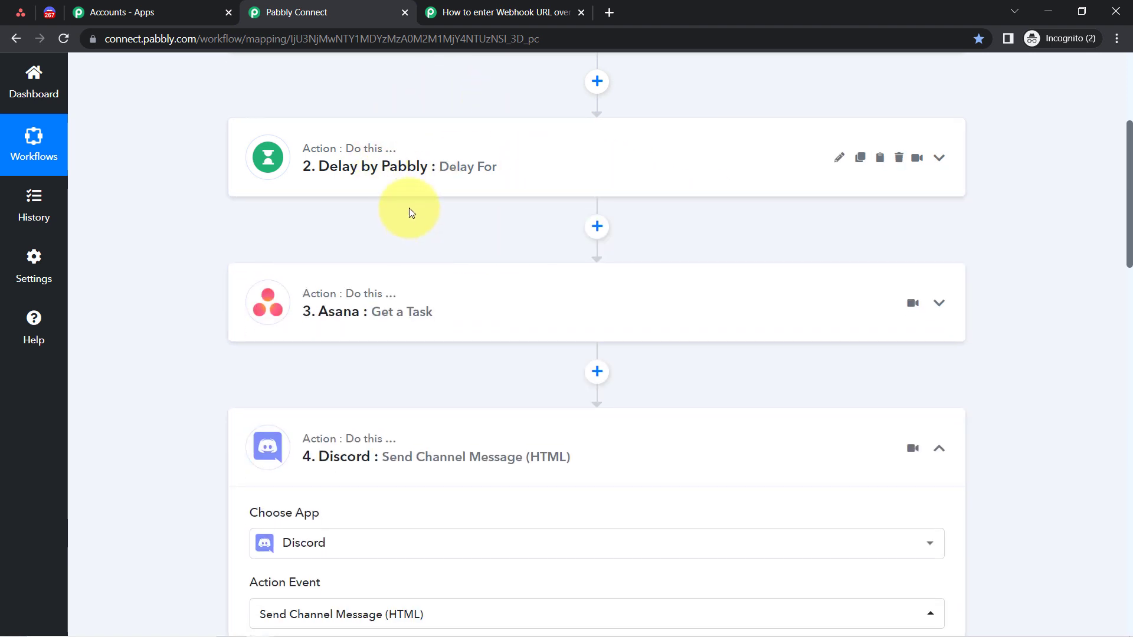
Review the Pabbly Marketing Team task in Asana, and return to the Pabbly Connect workflow to expand the Get a Task action.
mouse_move(442, 173)
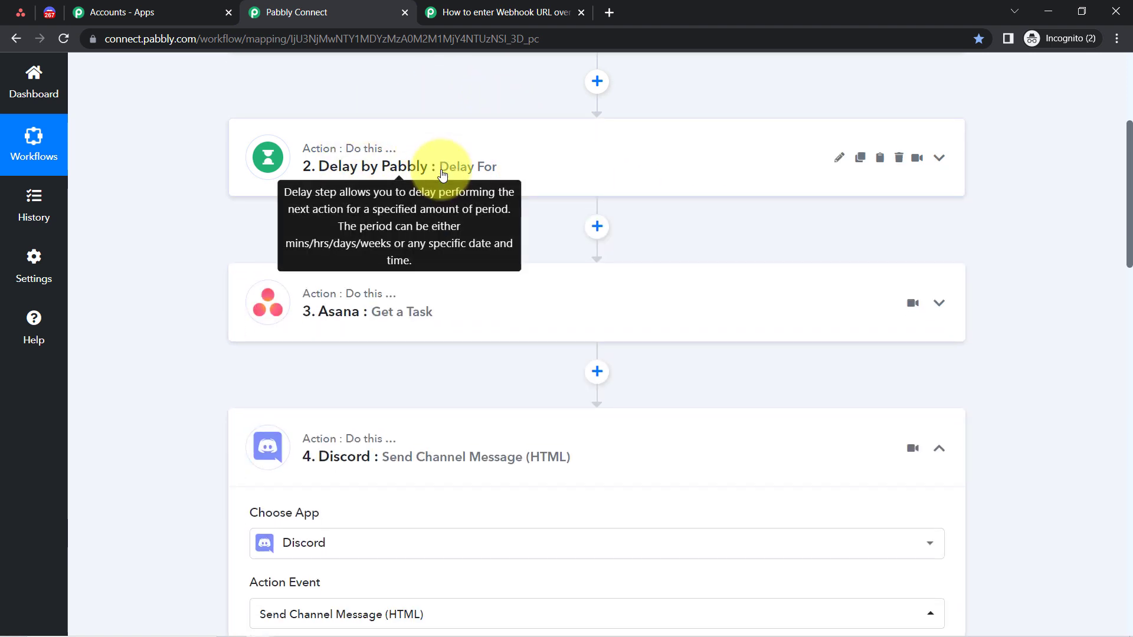
click(21, 12)
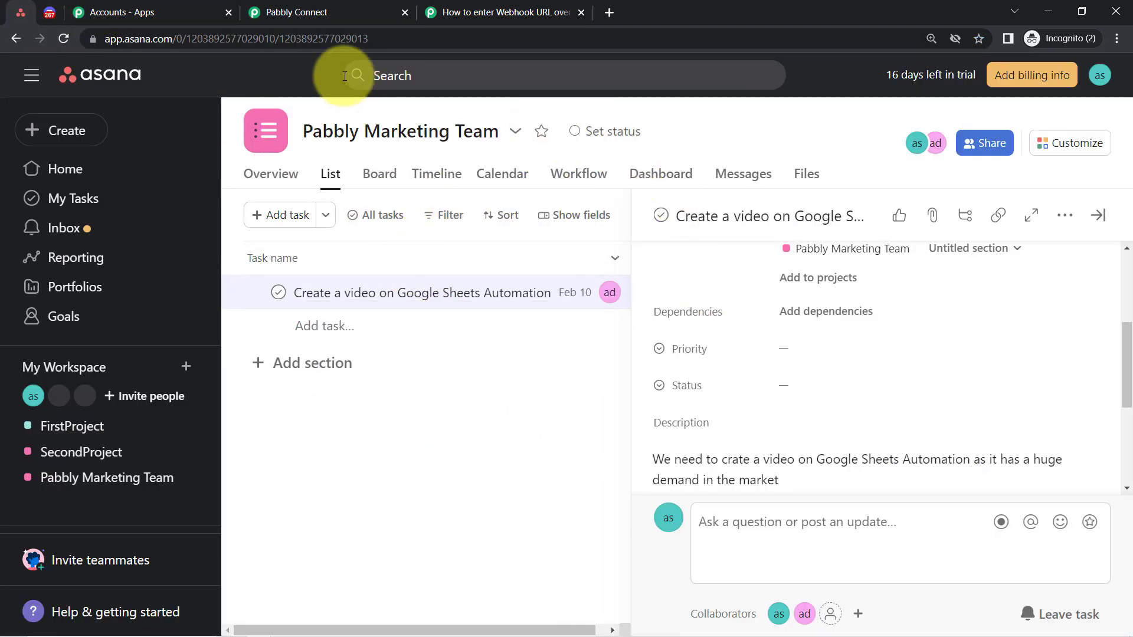
click(293, 7)
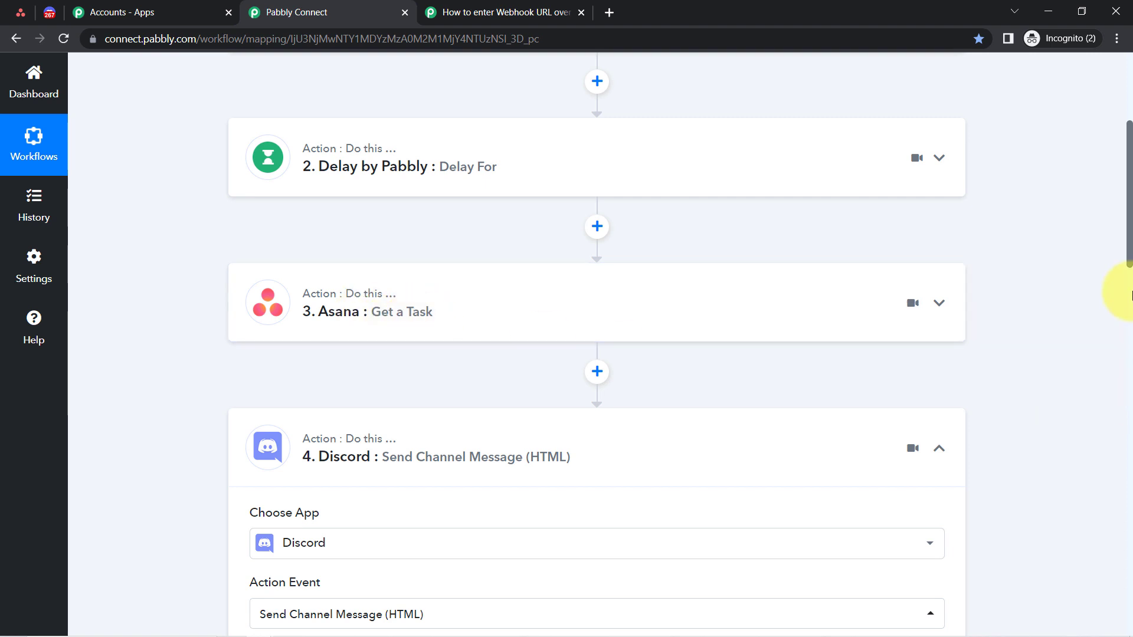
drag(1129, 254, 1128, 169)
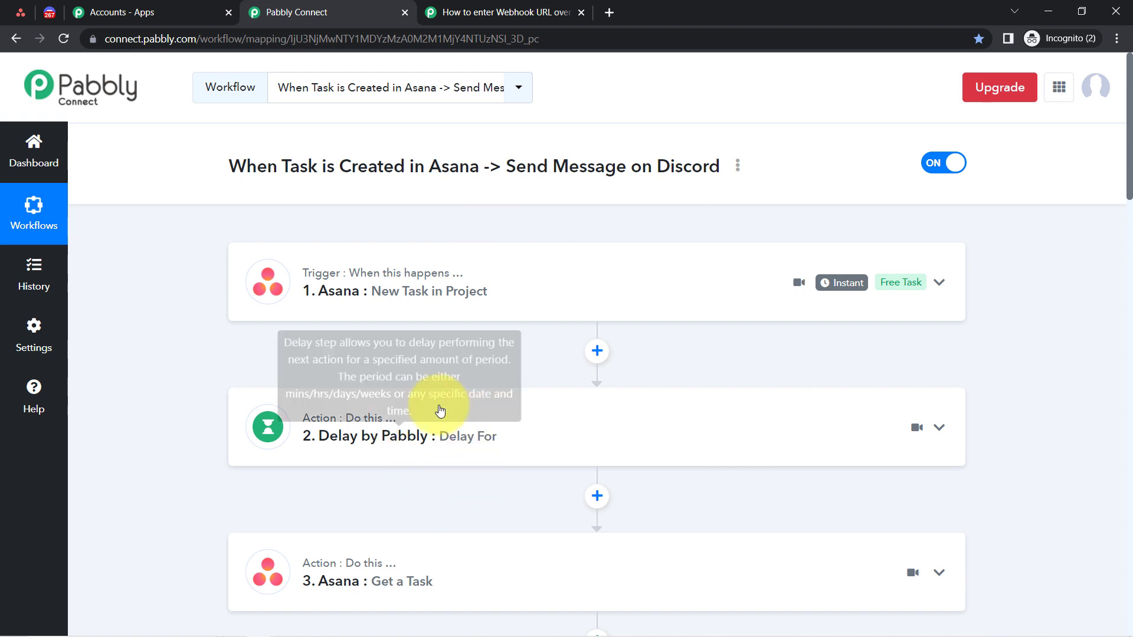
click(343, 562)
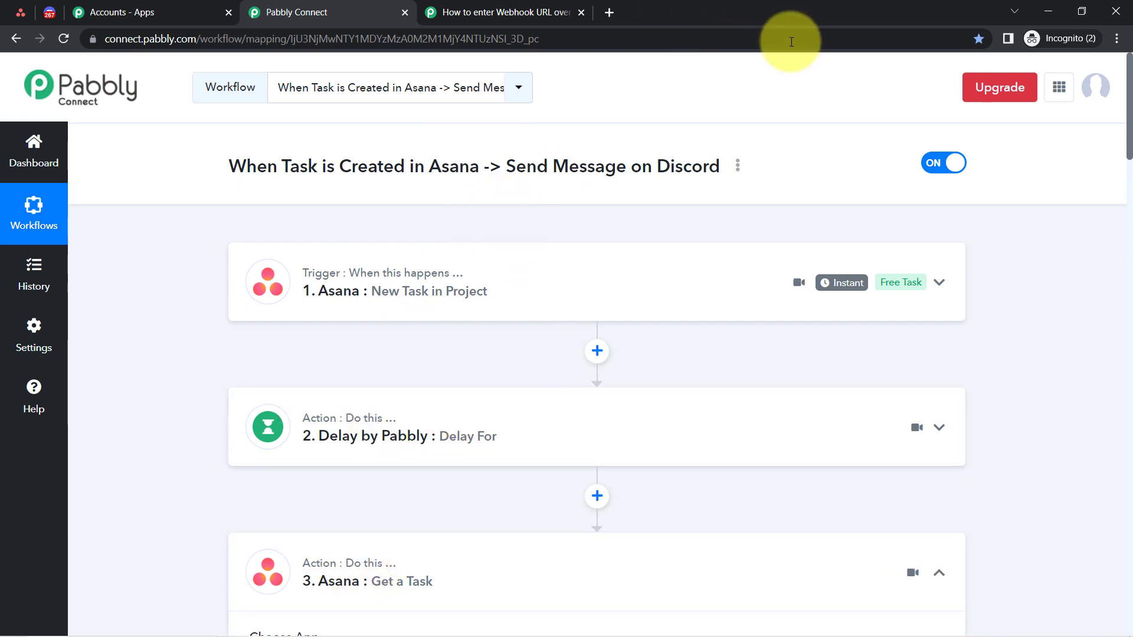
Open the workflow's sharing options, copy its share link and close the Share Workflow dialog.
click(738, 168)
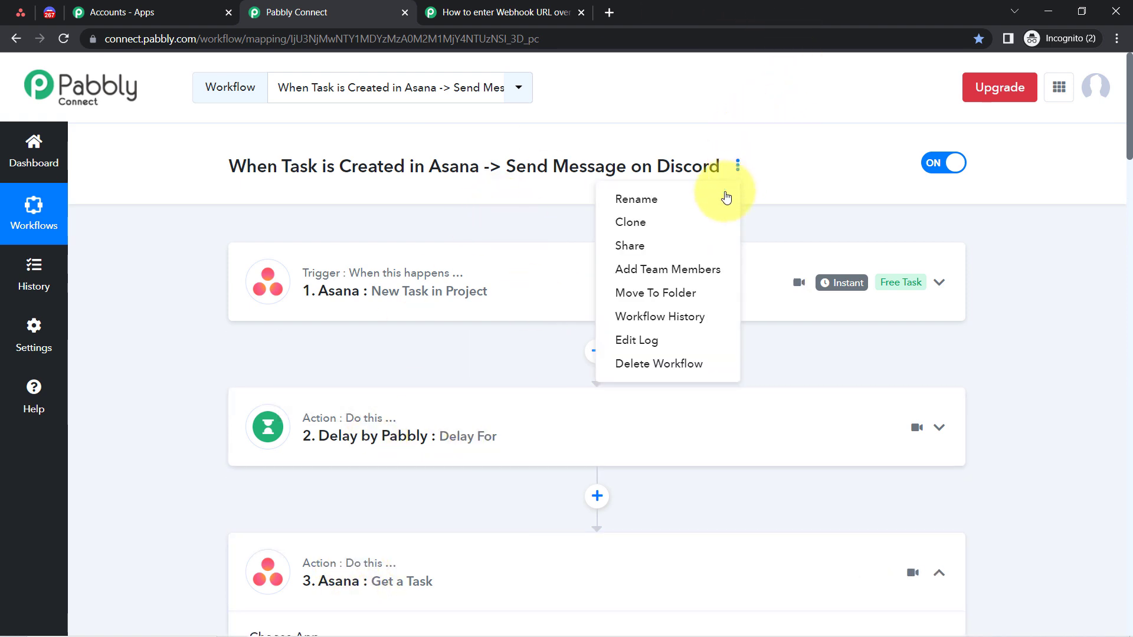
click(636, 247)
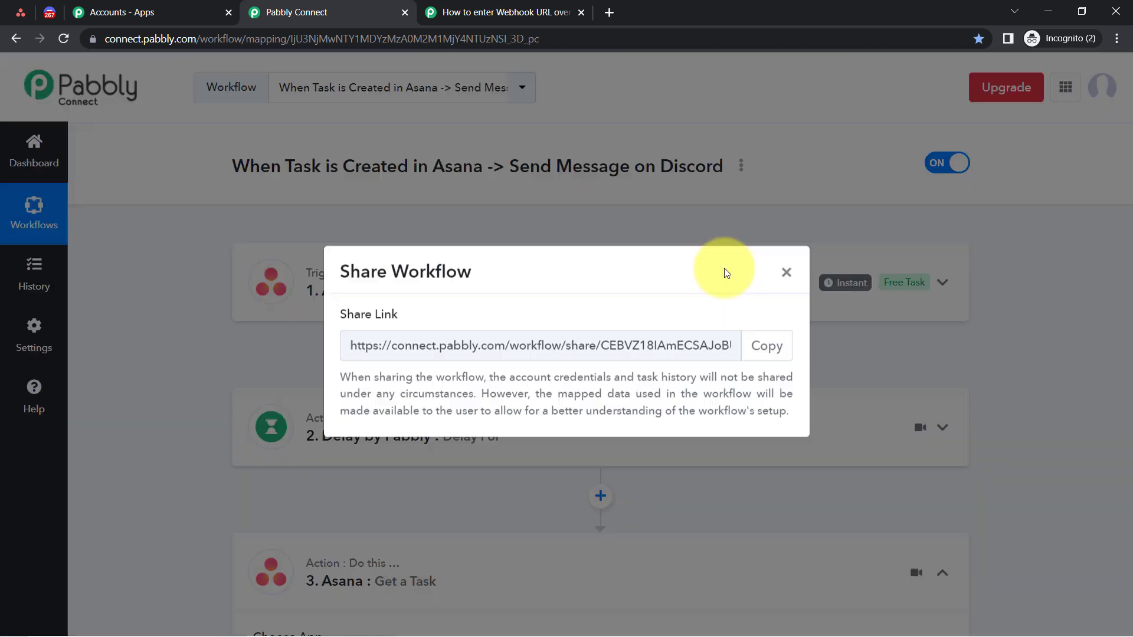
triple_click(607, 349)
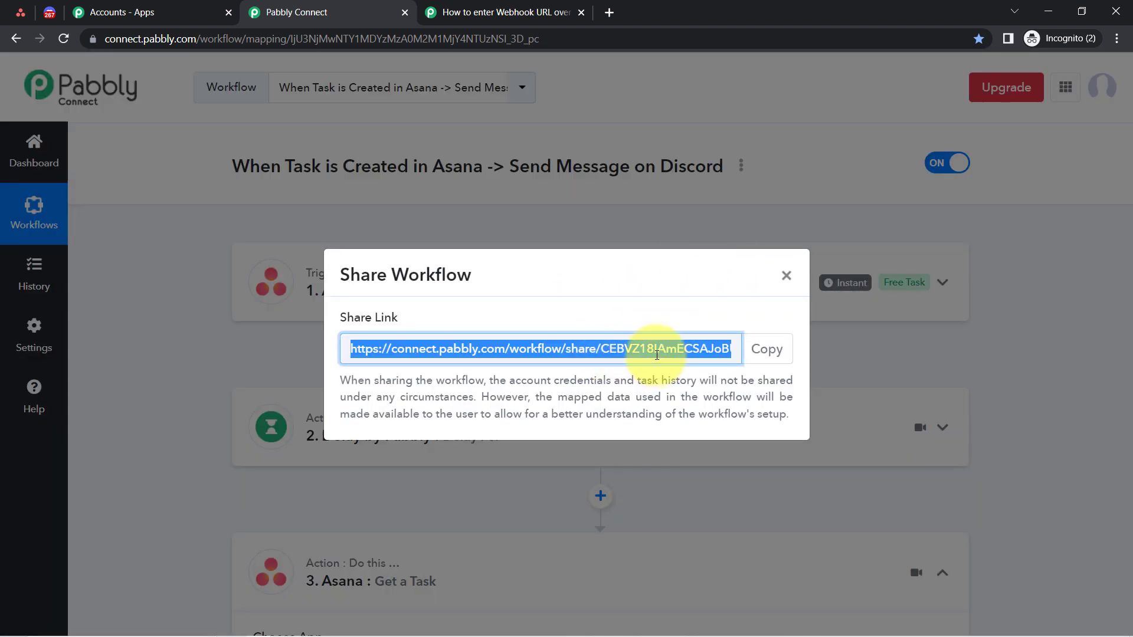
click(759, 357)
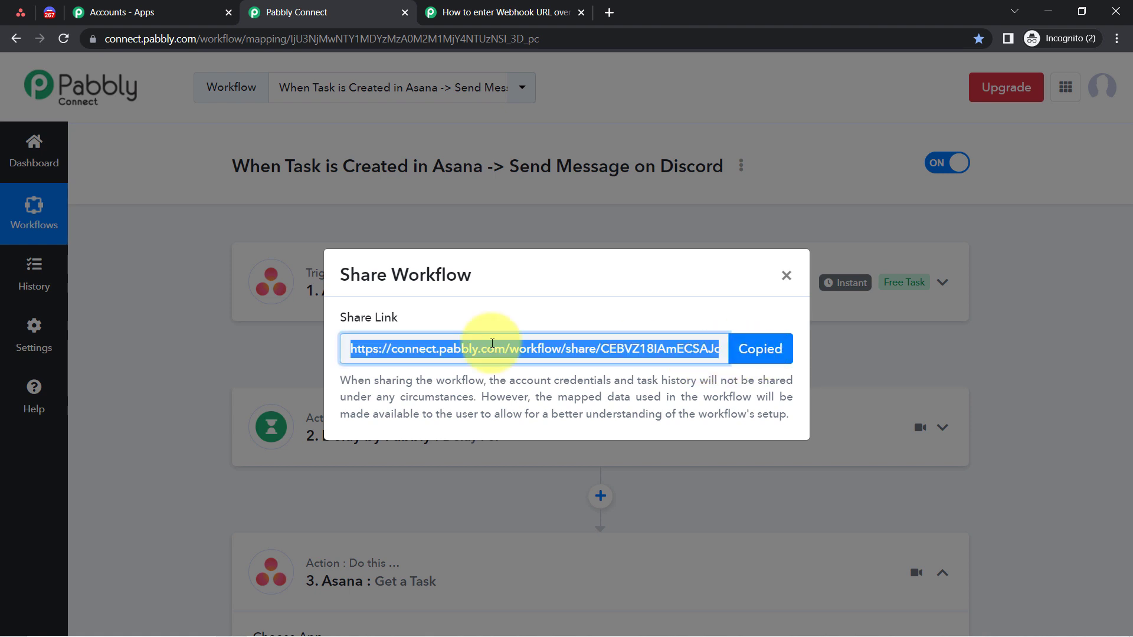
click(785, 275)
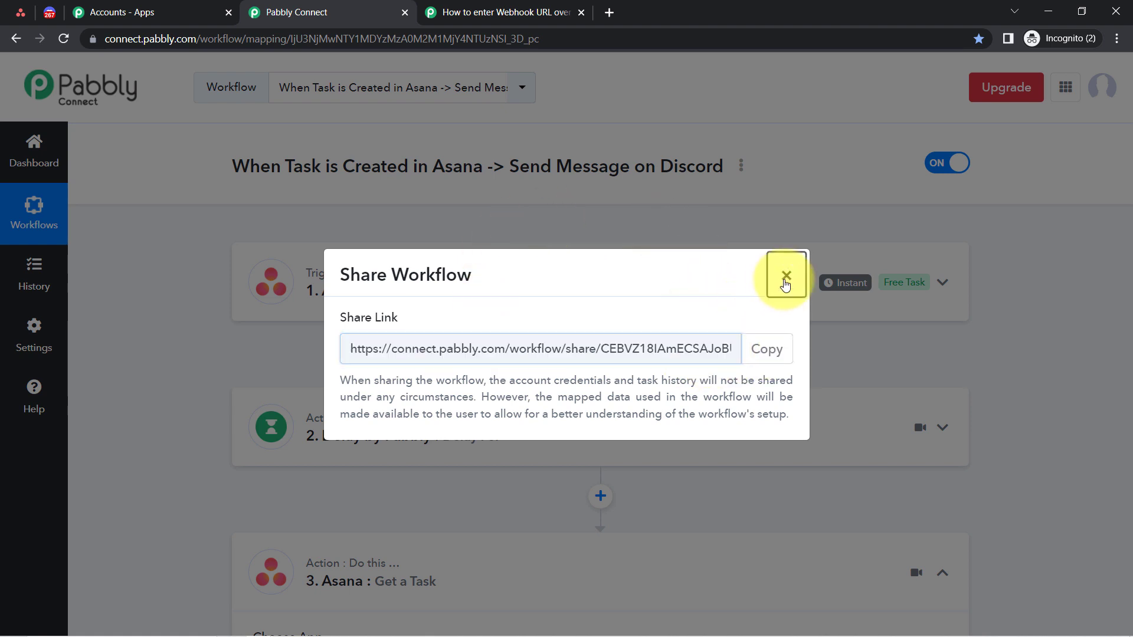